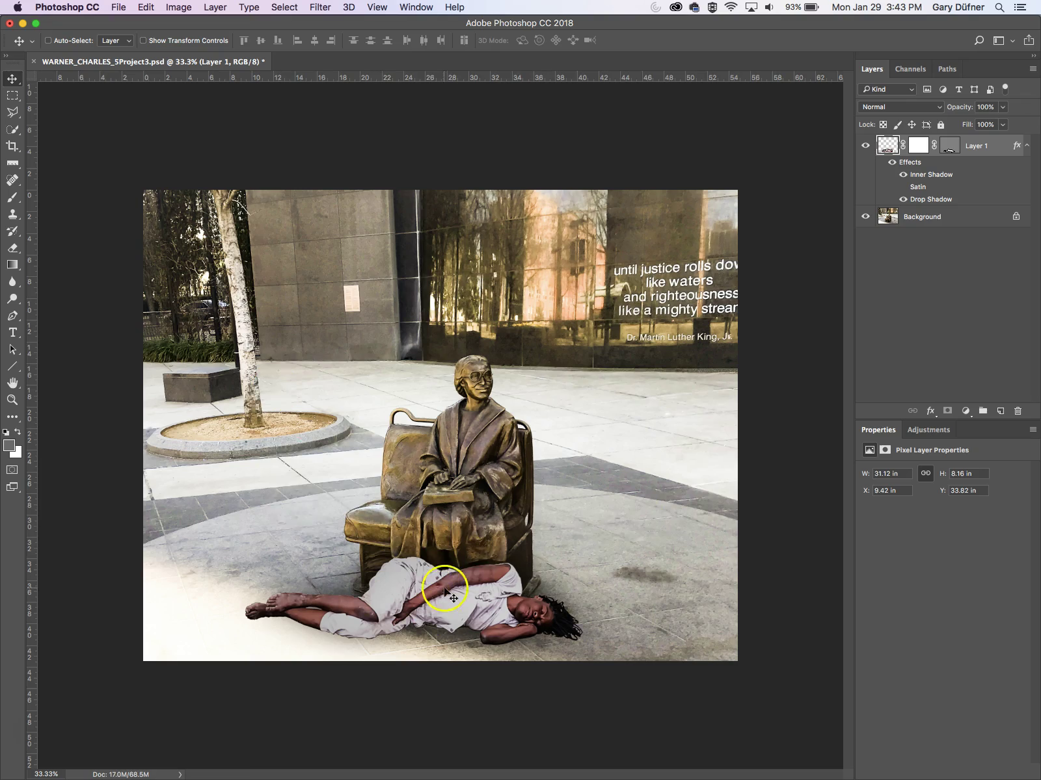
Step: Compare the photo with and without the reclining figure's layer, and examine the light and shadow on the statue up close
click(865, 145)
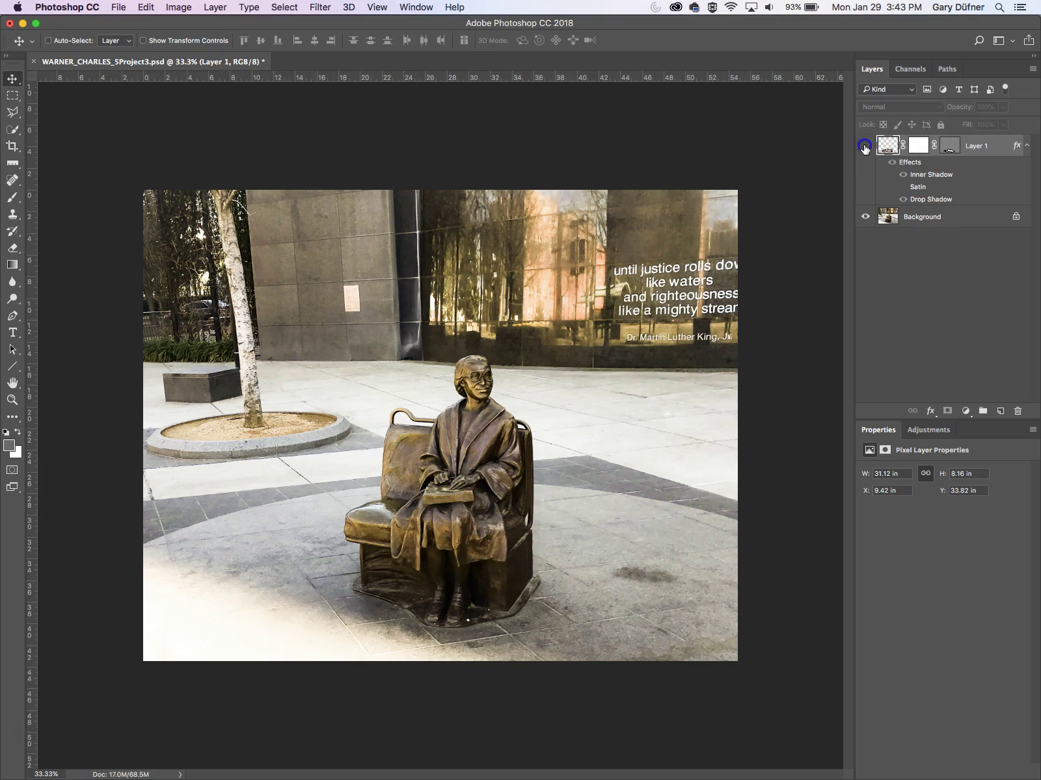
click(865, 147)
click(865, 149)
click(865, 148)
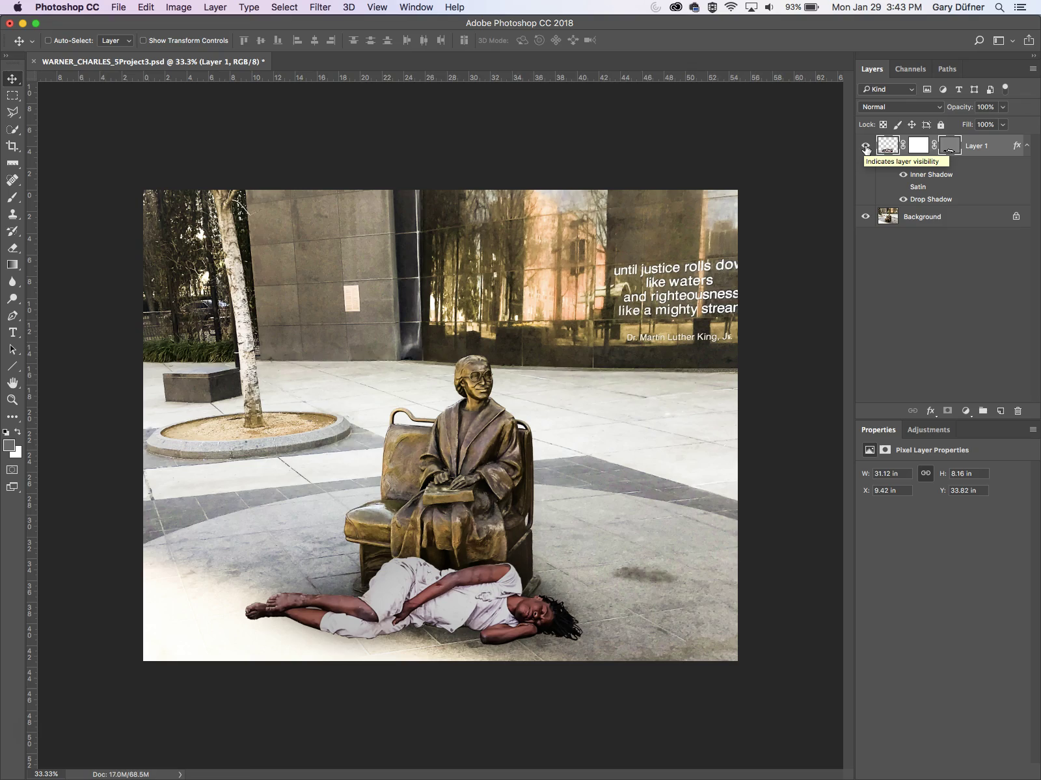
click(865, 148)
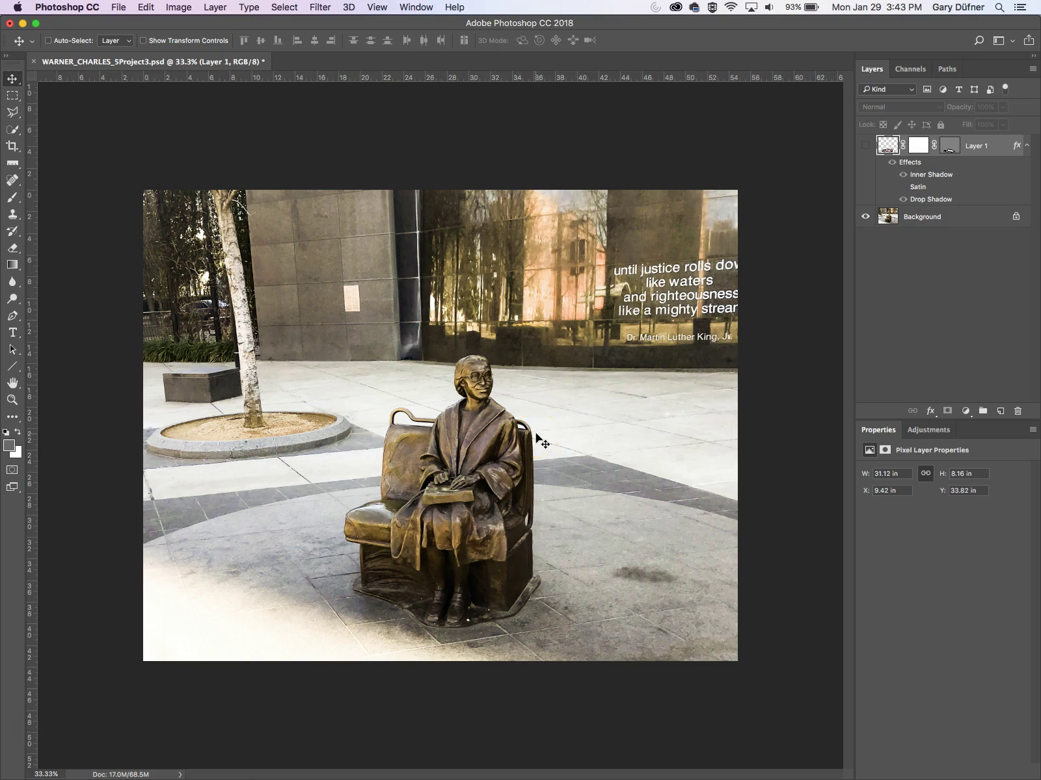
super+click(493, 390)
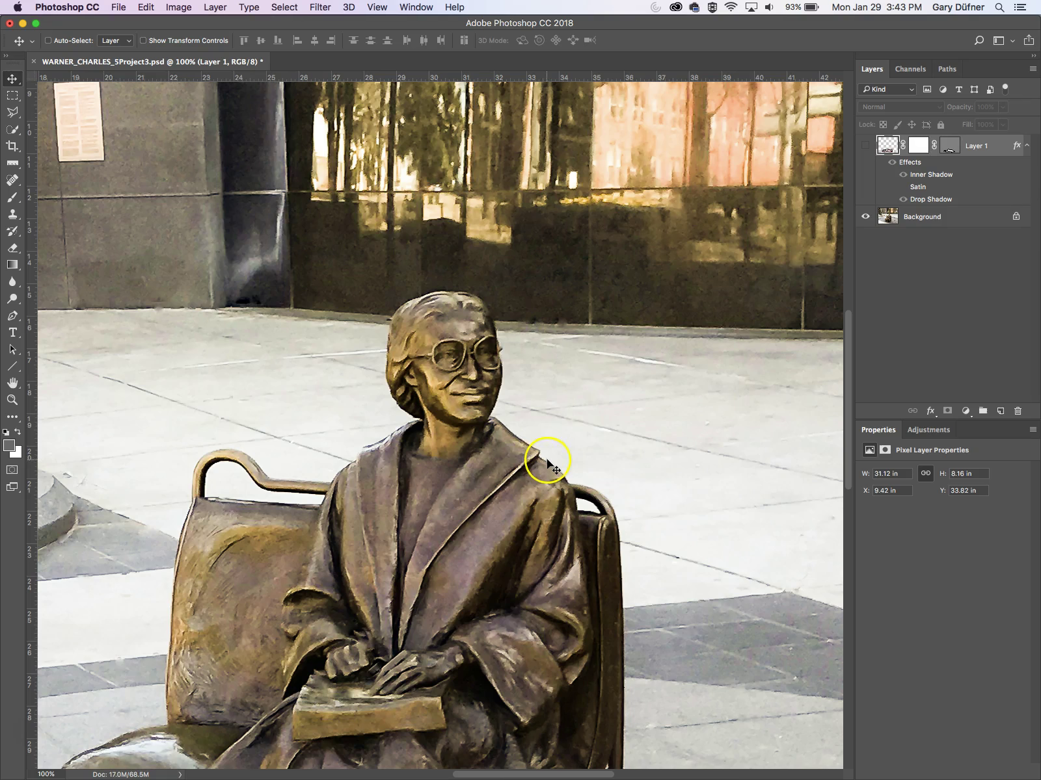
super+click(532, 480)
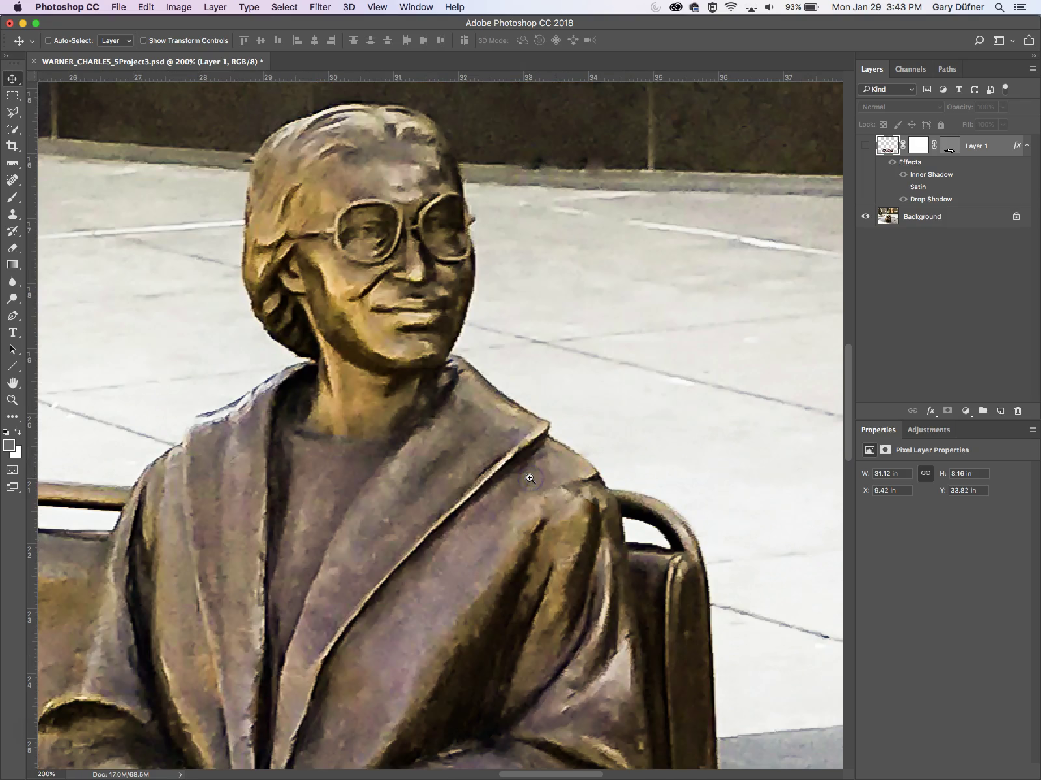
alt+super+click(530, 479)
alt+super+click(530, 479)
alt+super+click(530, 479)
alt+super+click(530, 479)
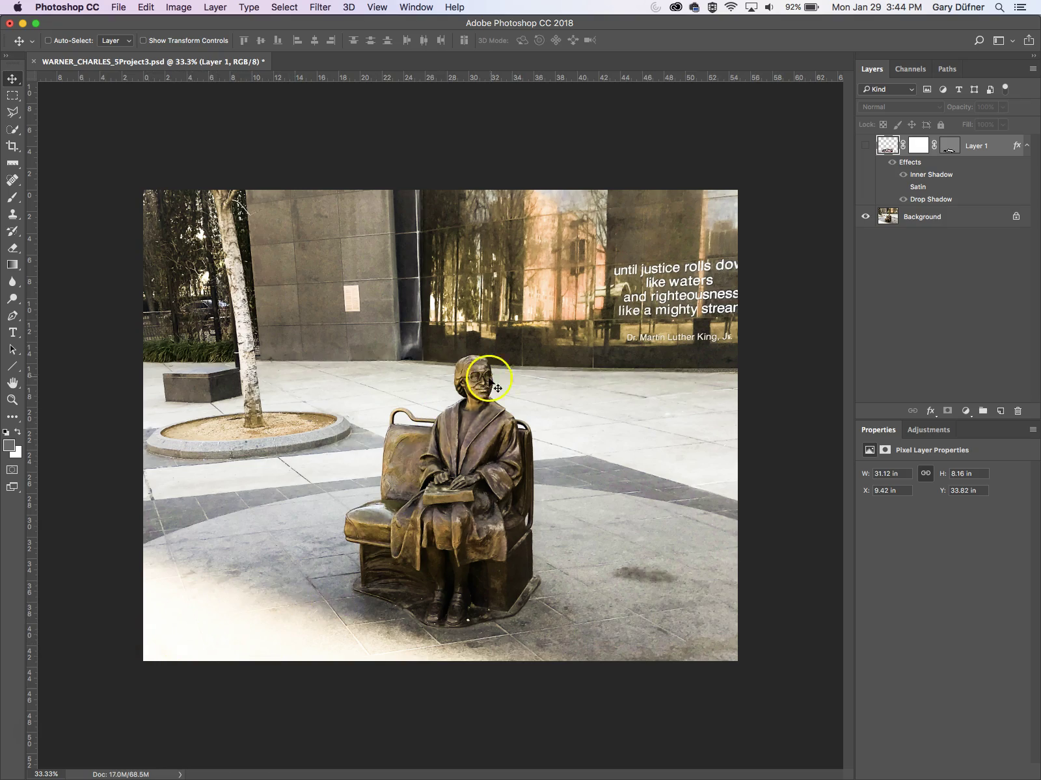
click(865, 146)
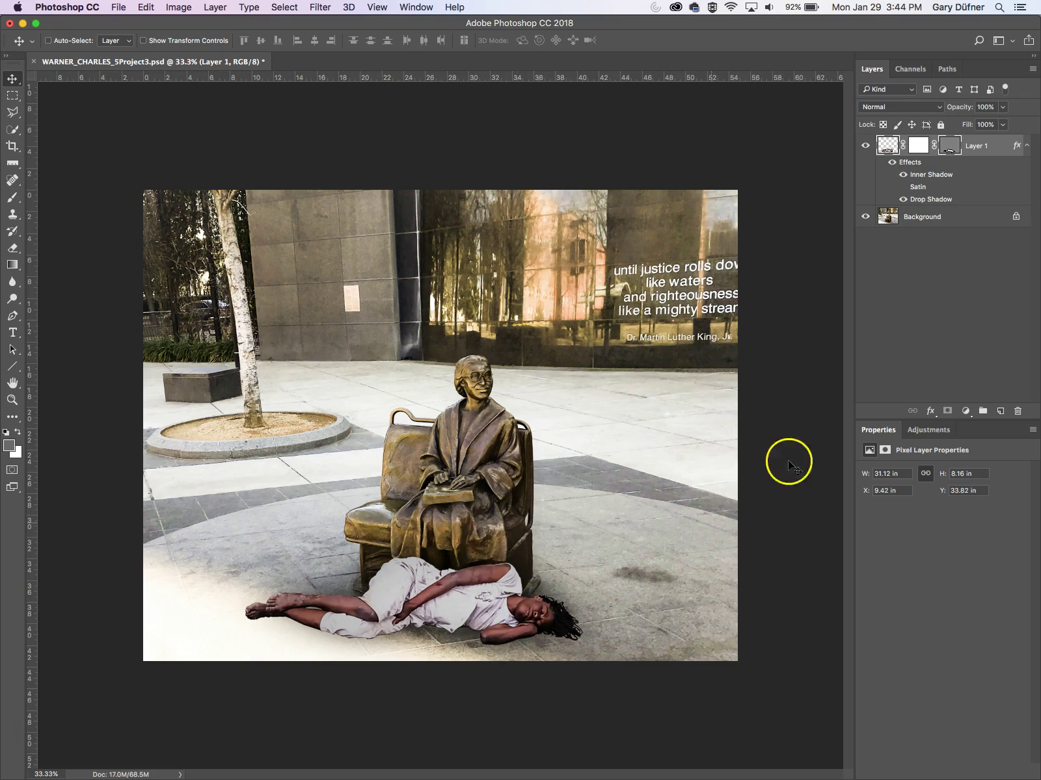
Step: Flip the reclining figure on Layer 1 horizontally
key(super+t)
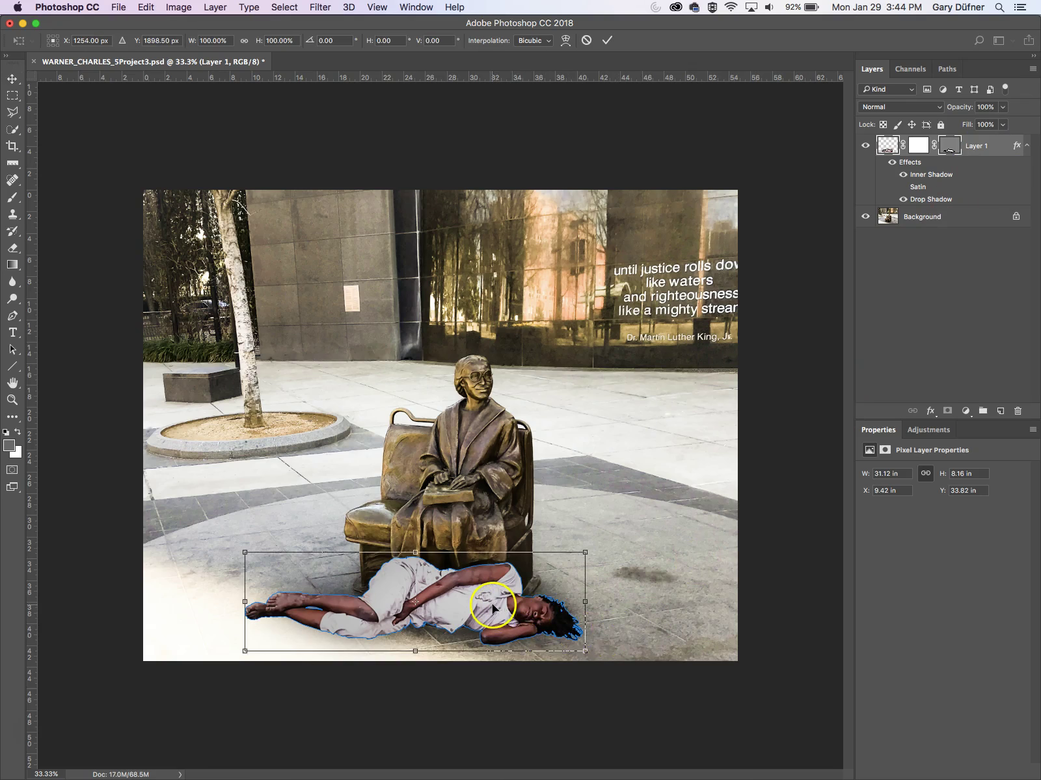
right_click(492, 608)
click(541, 758)
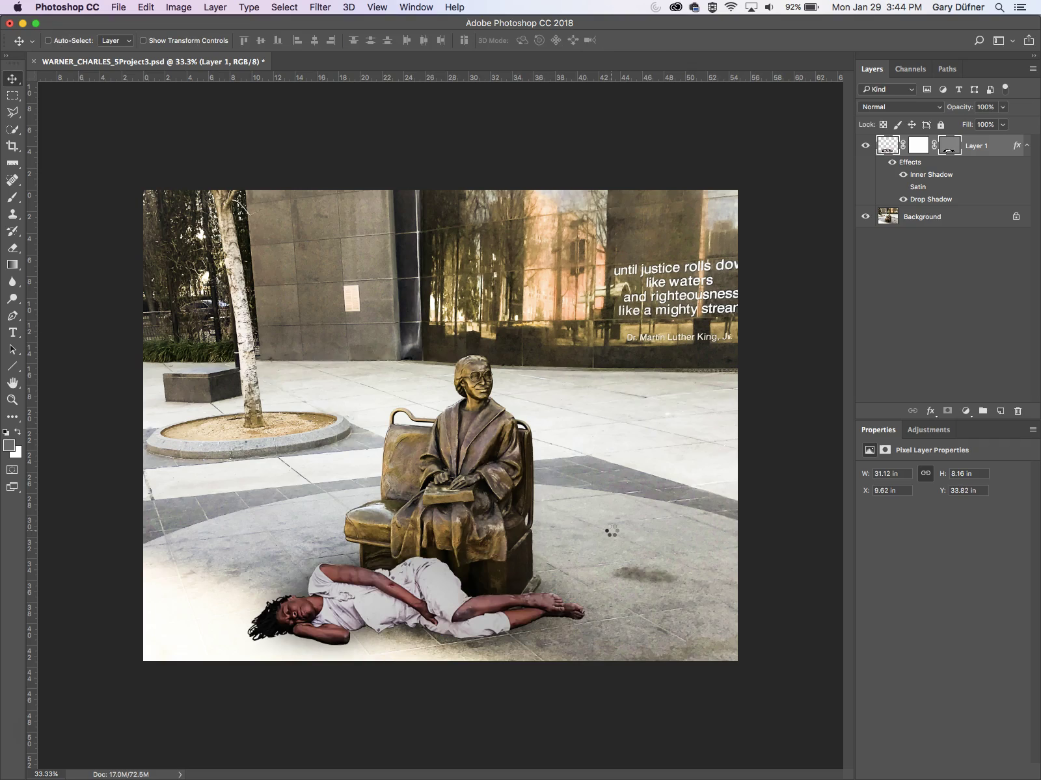
key(super)
Step: Draw a thin horizontal rectangle about 2691 by 18 px across the photo above the statue's head and fill it red
click(13, 367)
click(51, 367)
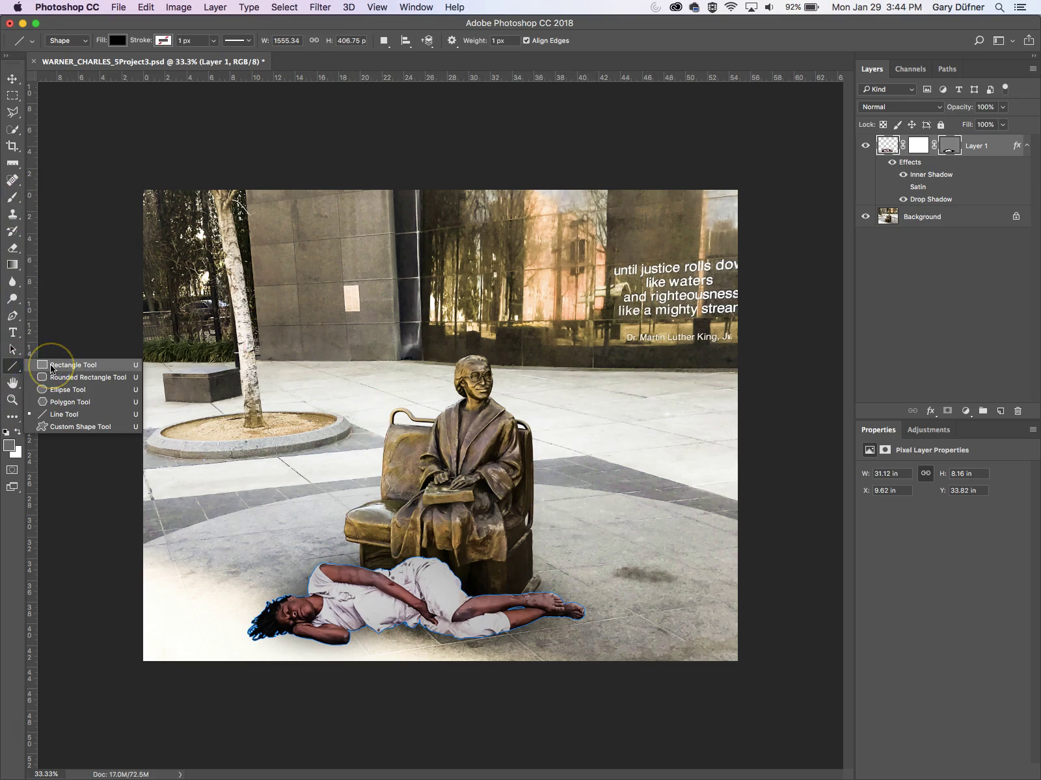
drag(155, 346, 738, 342)
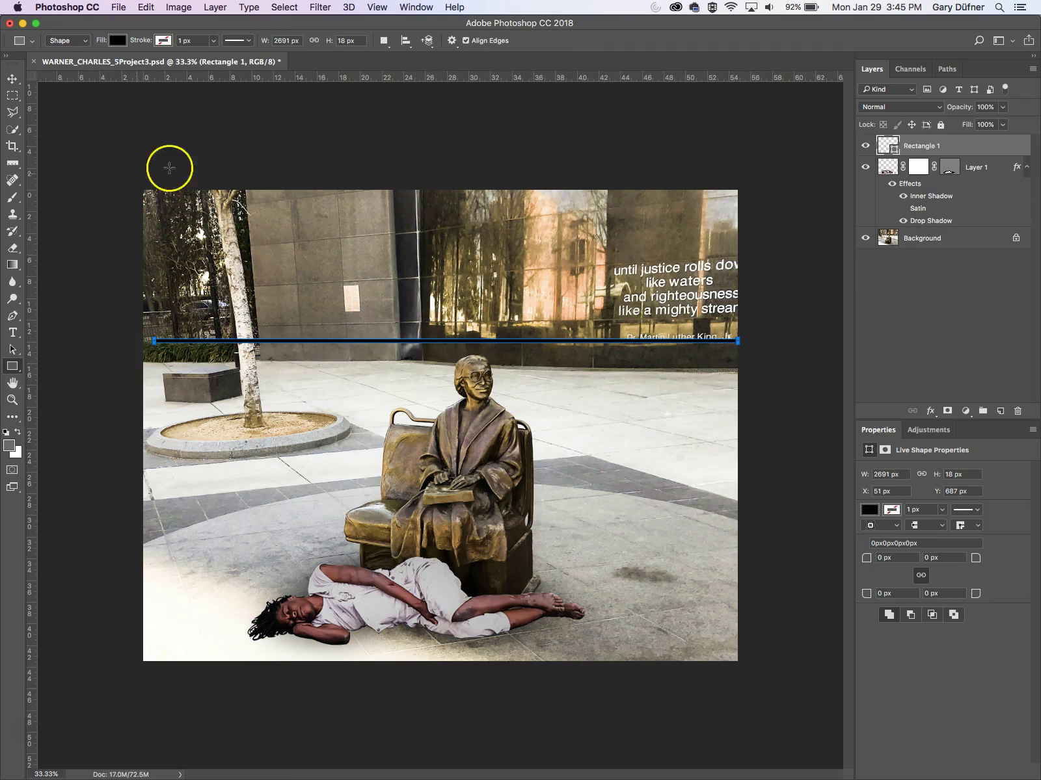
key(i)
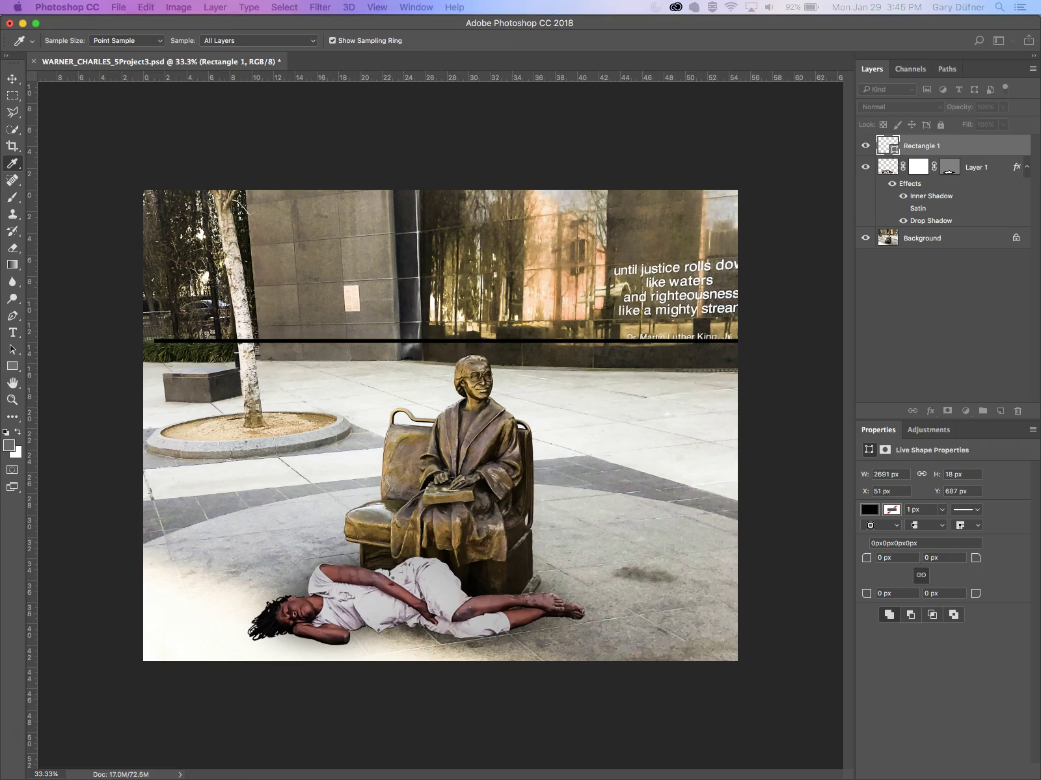
key(u)
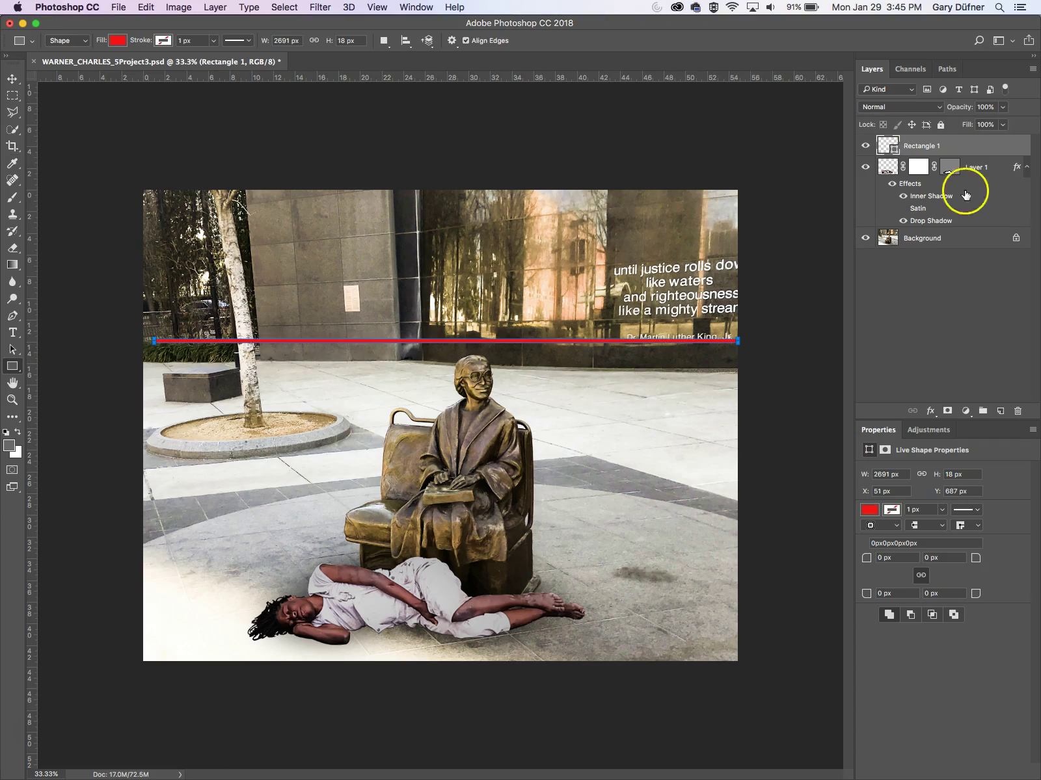
Step: Rotate the red line by about 1.68° and move it down across the statue's shoulders, accepting its conversion to a regular path
key(super+t)
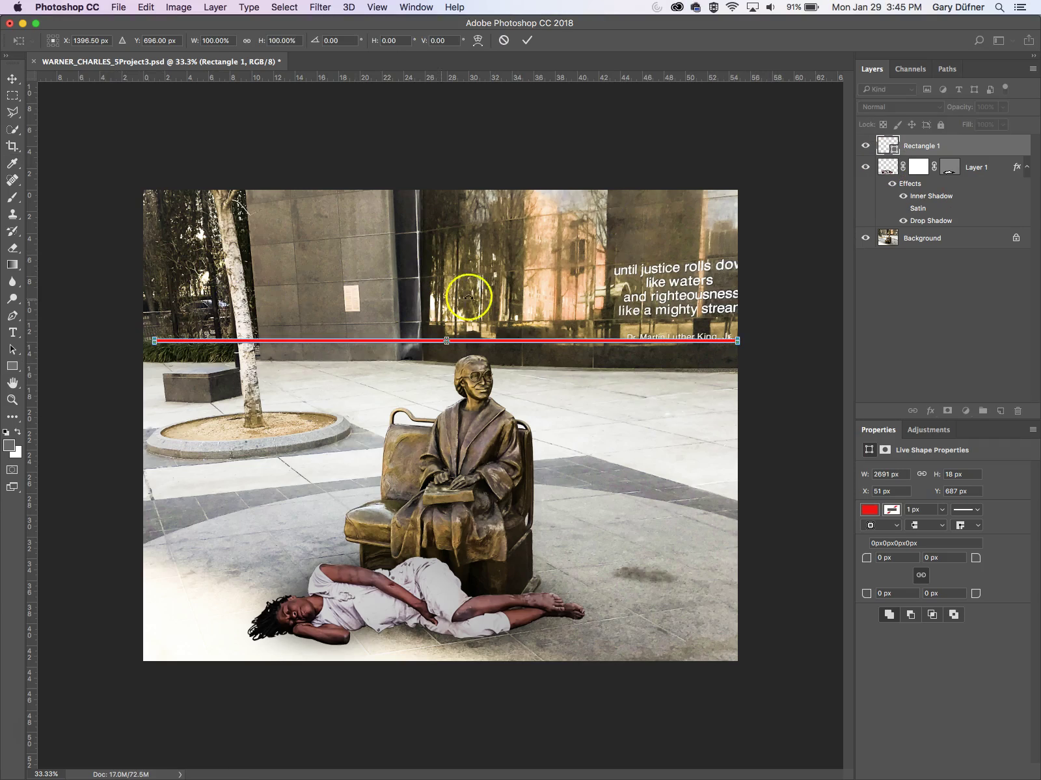
mouse_move(550, 270)
mouse_down()
mouse_move(579, 251)
mouse_move(564, 285)
mouse_up()
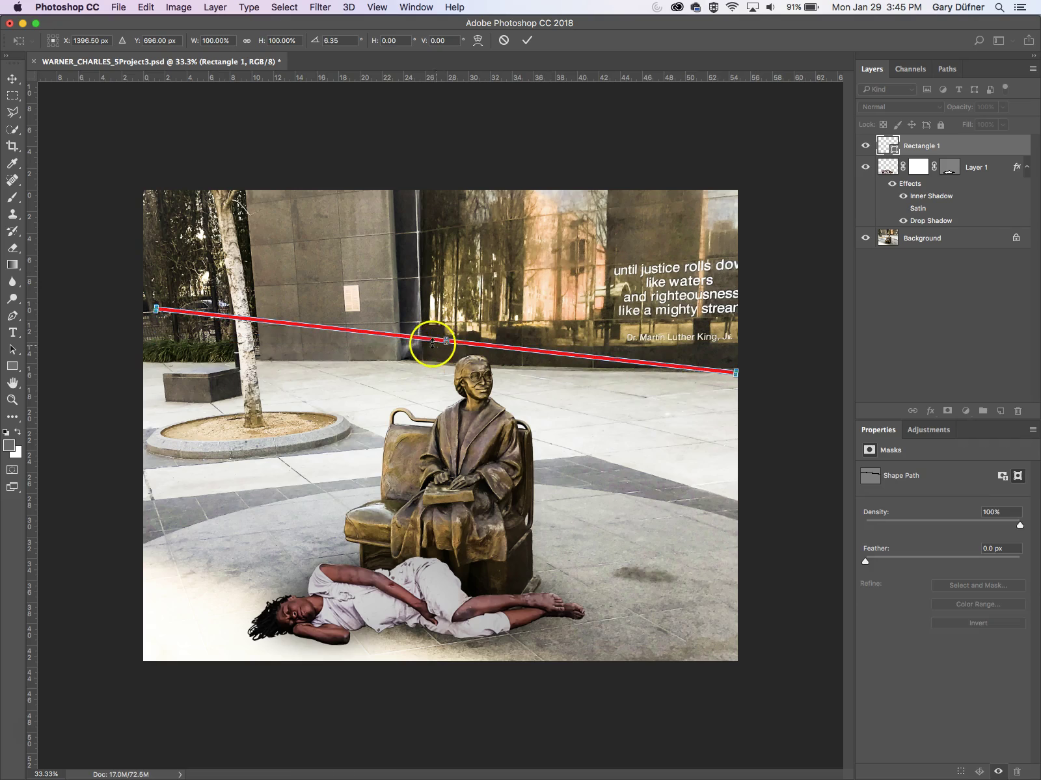
drag(414, 339, 425, 411)
drag(543, 375, 543, 368)
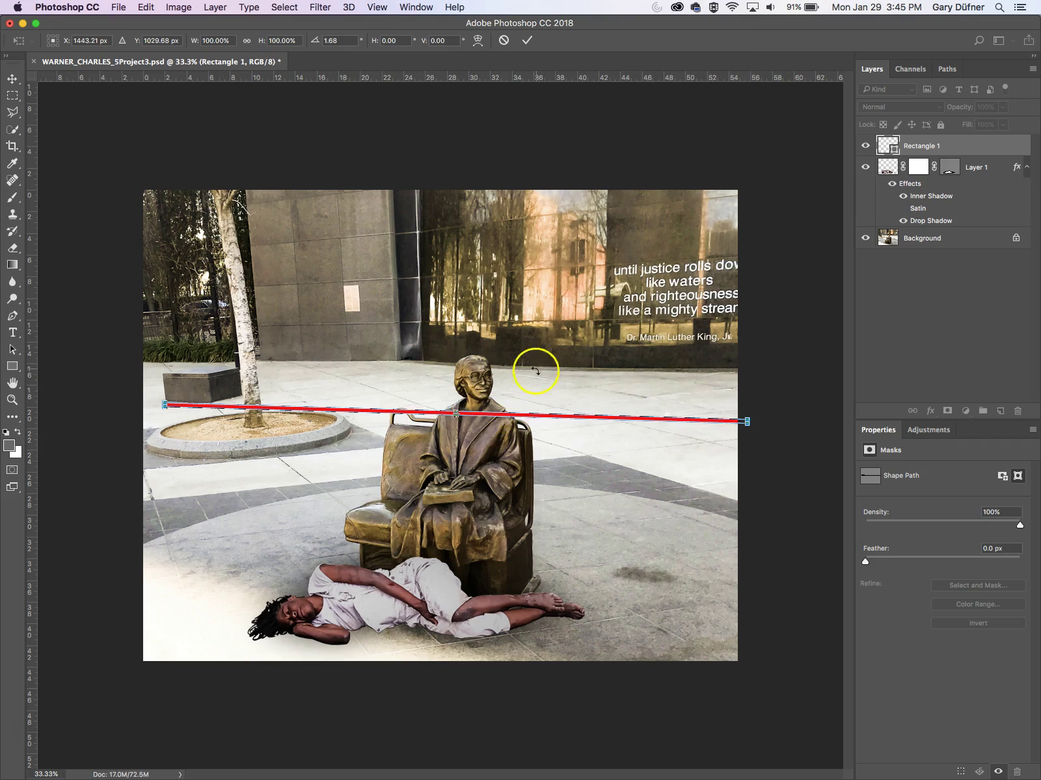
drag(507, 417, 505, 429)
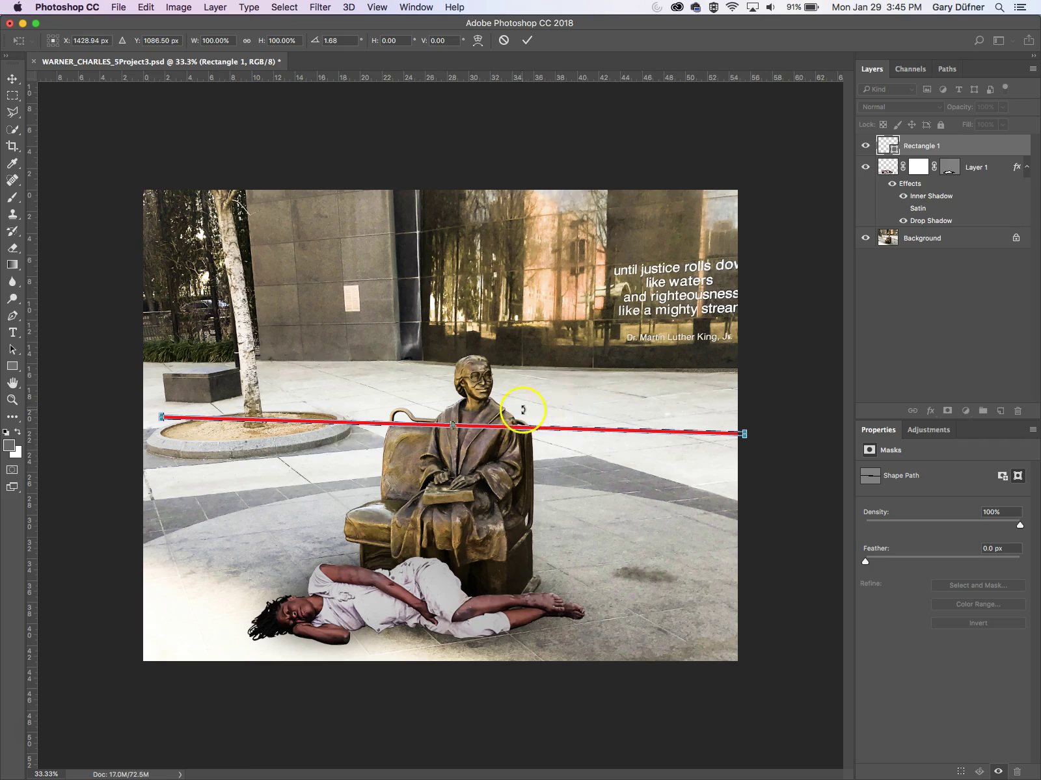
drag(506, 428, 507, 422)
key(Return)
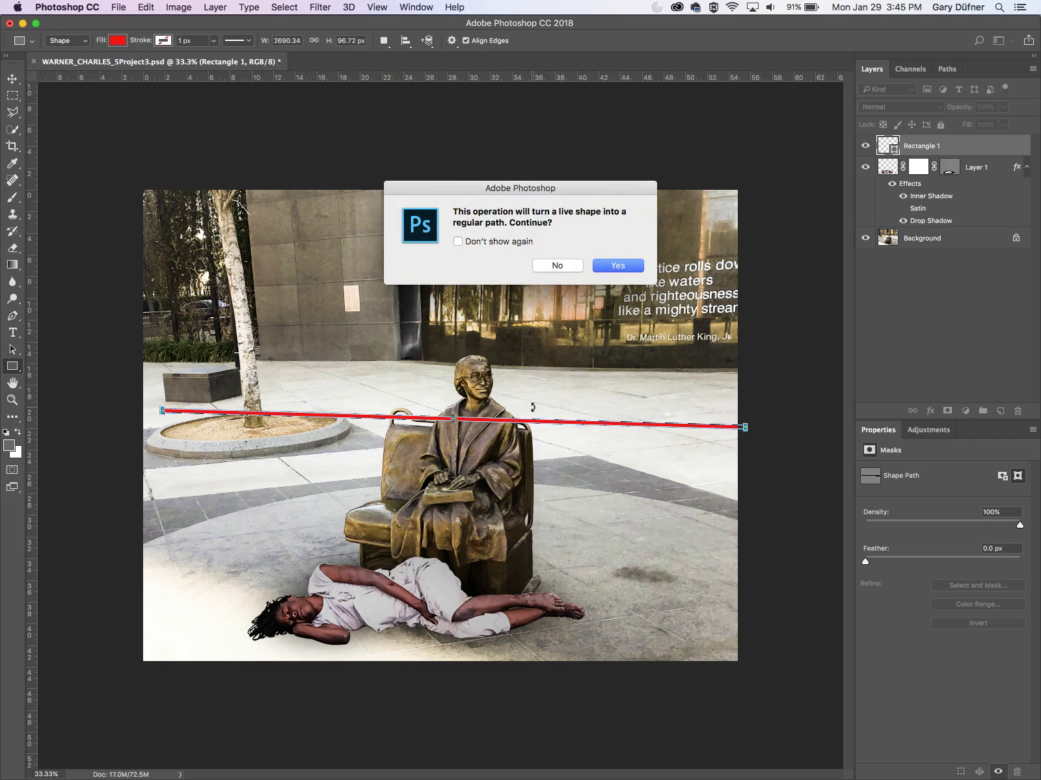
click(619, 264)
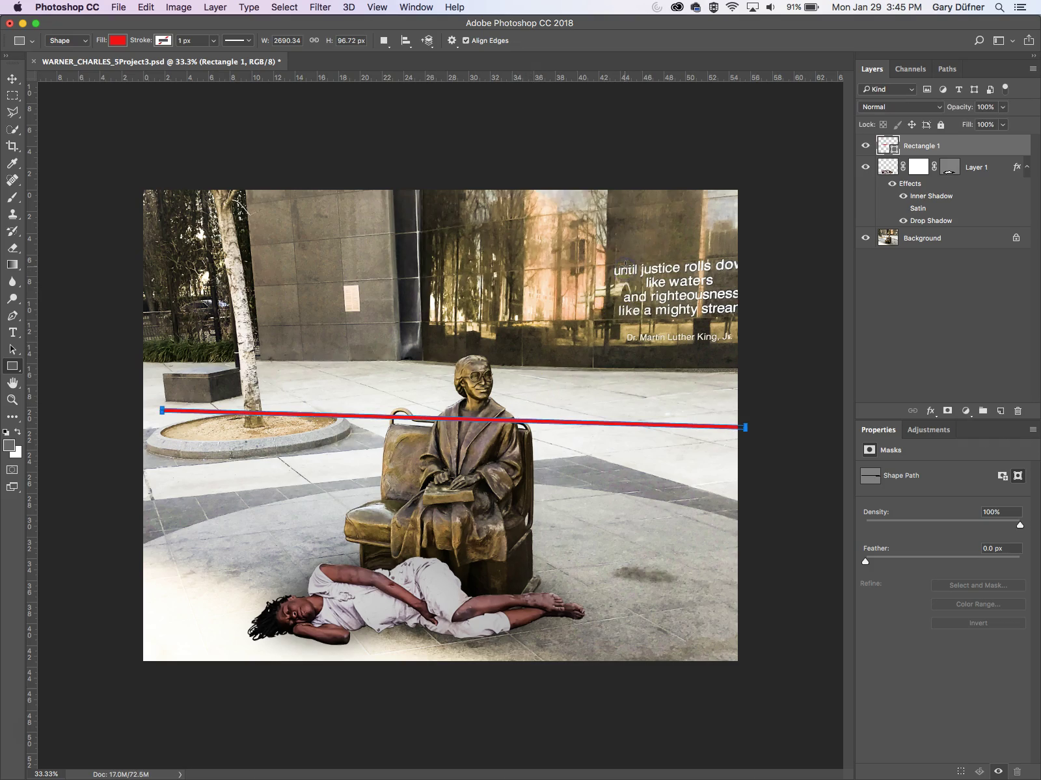
Step: Nudge the red line slightly down and rotate it a further 0.59° to follow the pavement's perspective
key(v)
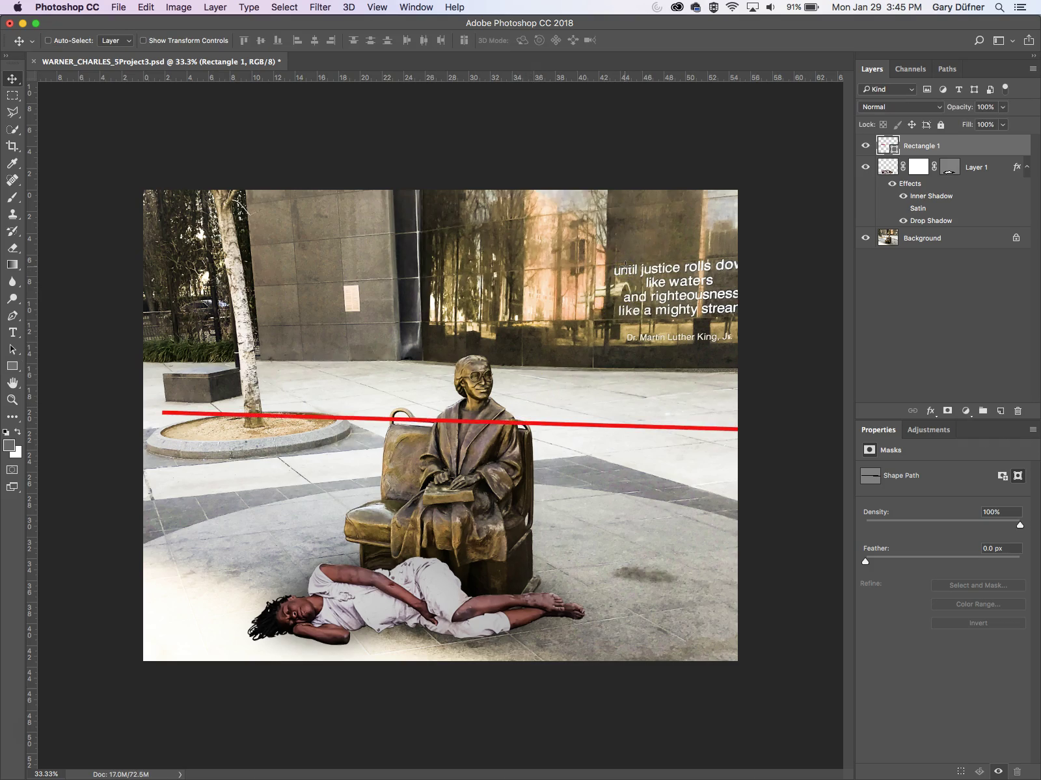
key(super+t)
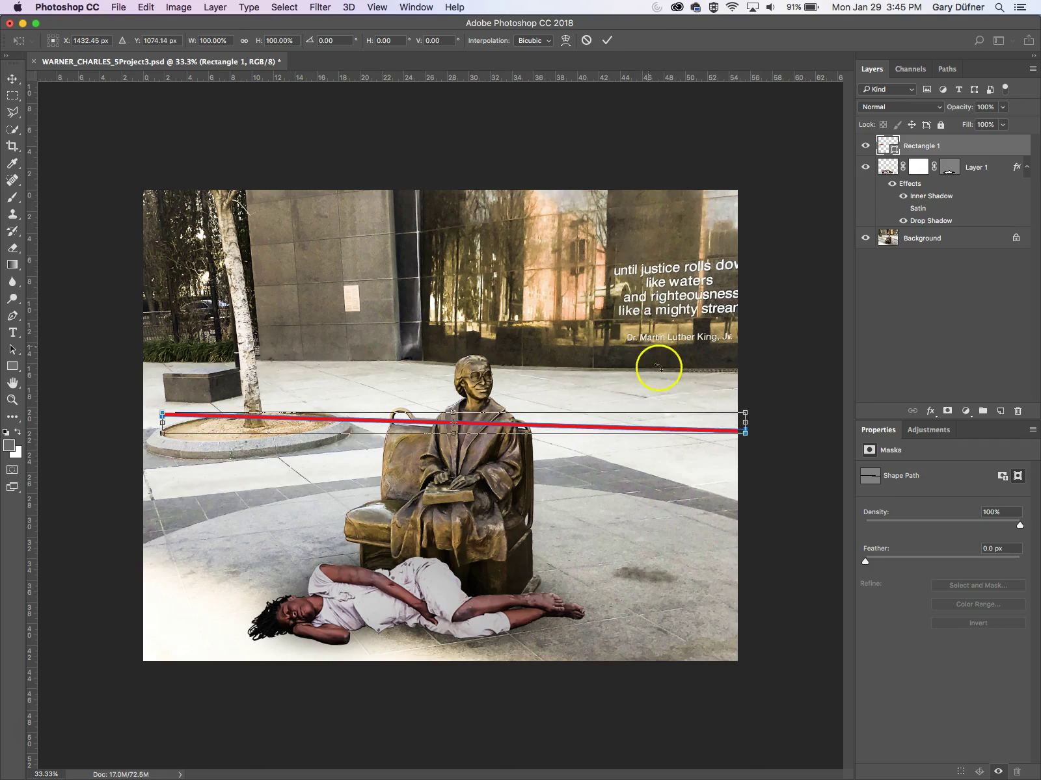
drag(606, 362, 608, 363)
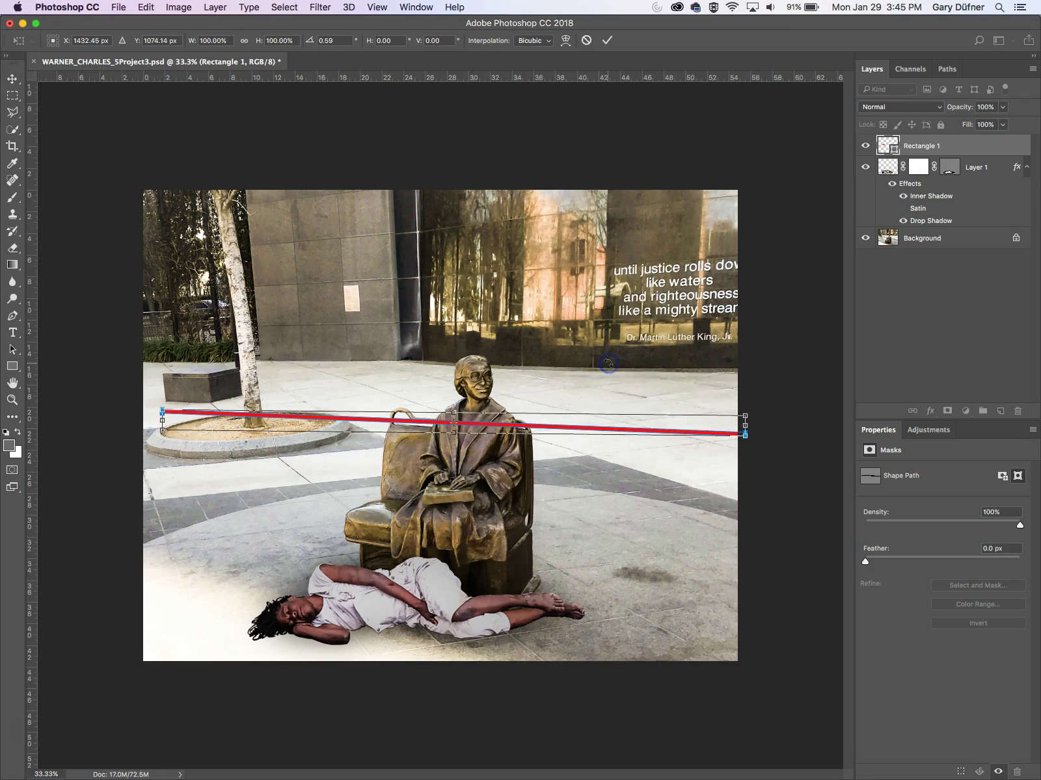
key(Return)
mouse_move(528, 426)
mouse_down()
mouse_move(529, 414)
mouse_move(529, 426)
mouse_up()
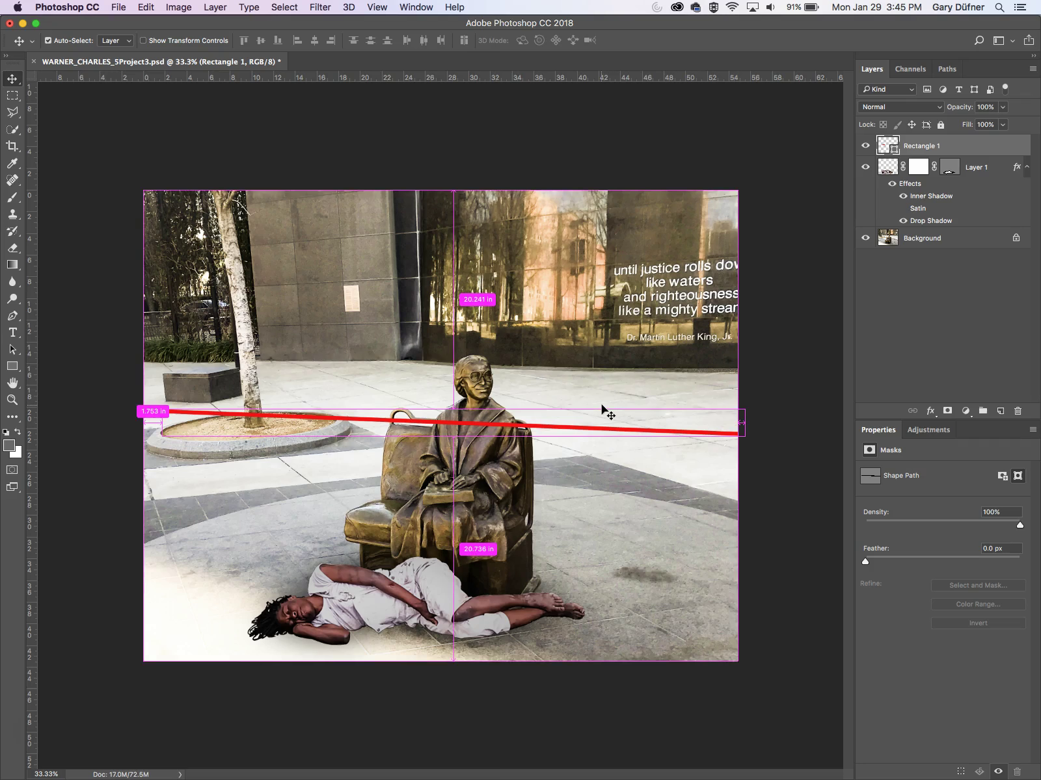
Step: Duplicate the red line, move the copy down across the statue's lap and rotate it by 3.09°
key(super+j)
drag(579, 396, 596, 463)
key(super+t)
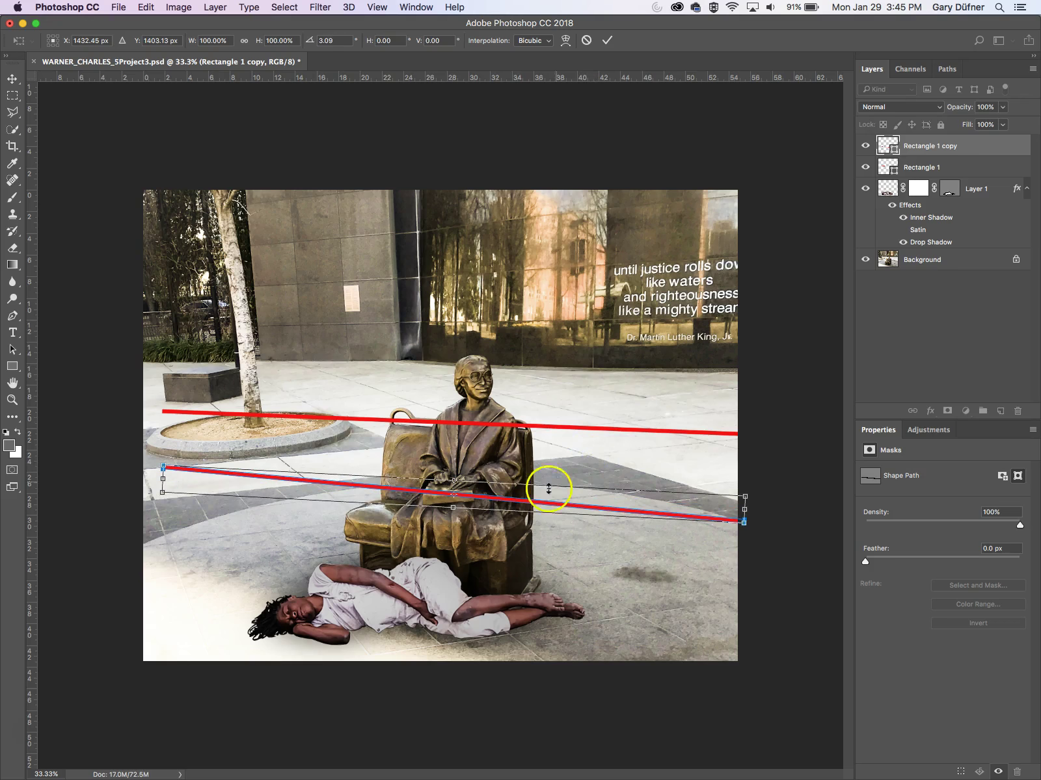
drag(534, 502, 526, 510)
click(598, 459)
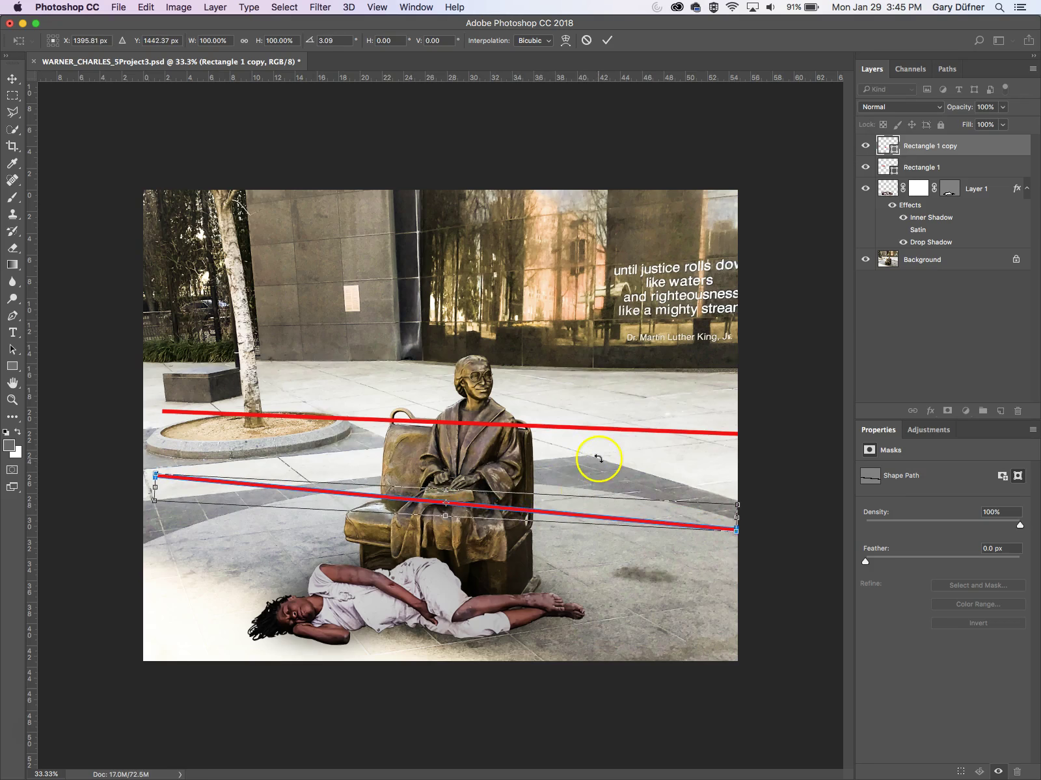
double_click(570, 477)
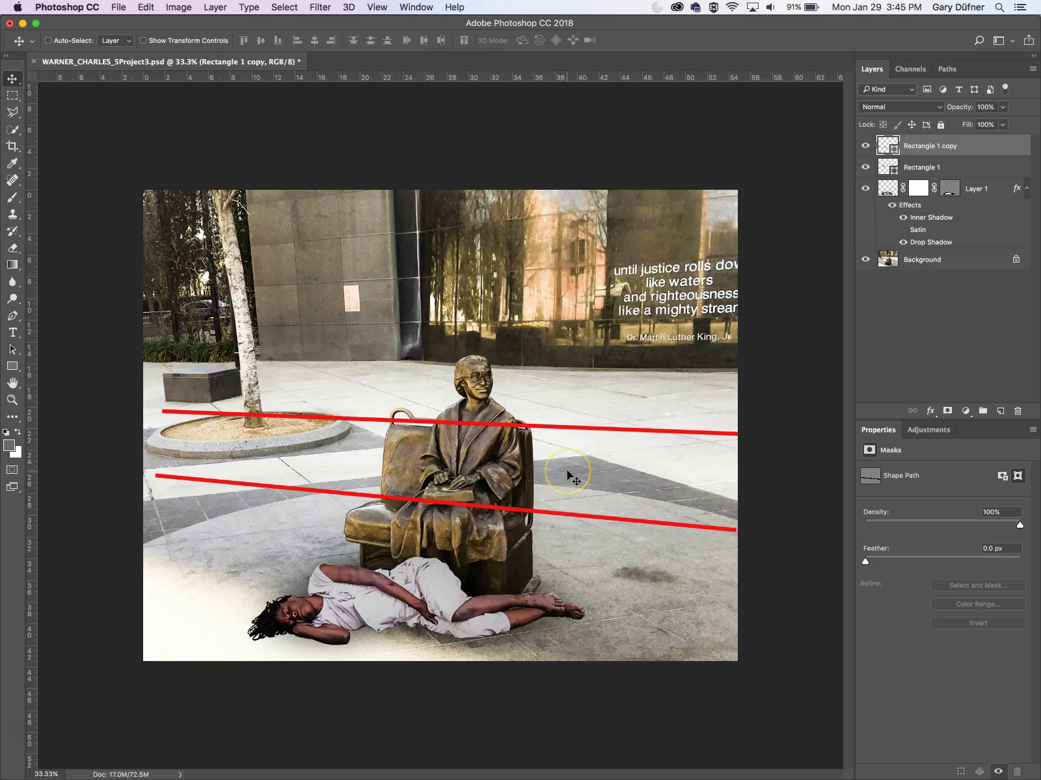
Step: Duplicate the second red line as another perspective guide and start a free transform on the copy
drag(551, 470, 549, 518)
key(super+z)
key(super+t)
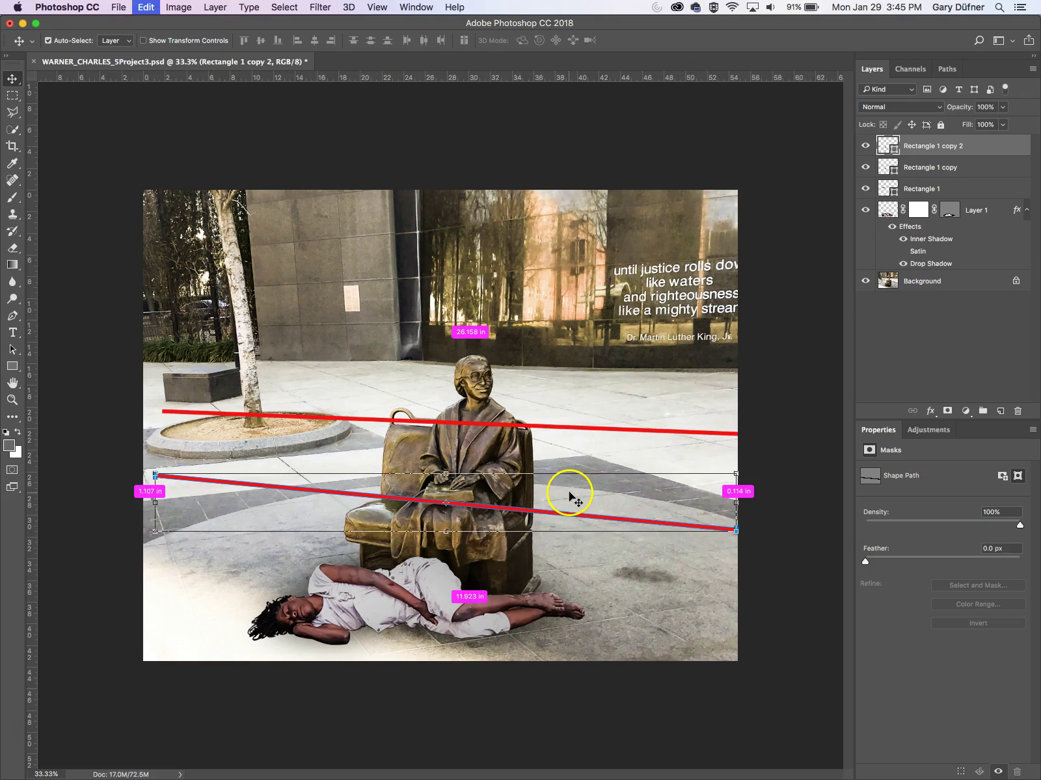
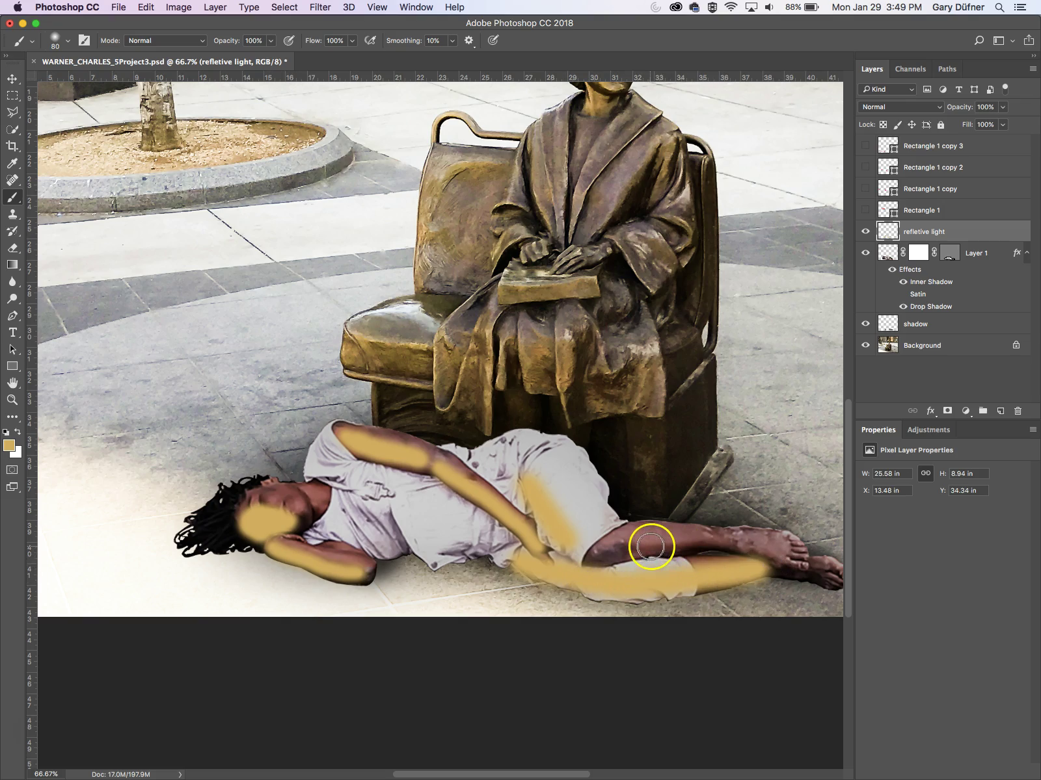
Step: Paint tan reflected light along the figure's upper leg and the other foot with a smaller brush on the refletive light layer
key(bracketleft)
key(bracketleft)
key(bracketleft)
key(bracketleft)
mouse_move(599, 551)
mouse_down()
mouse_move(715, 543)
mouse_move(786, 557)
mouse_move(826, 577)
mouse_up()
Step: Paint tan reflected light over the figure's shirt and sleeve with the brush enlarged to 80 px
key(bracketright)
key(bracketright)
key(bracketright)
key(bracketright)
mouse_move(368, 539)
mouse_down()
mouse_move(342, 518)
mouse_move(364, 509)
mouse_move(382, 548)
mouse_move(390, 512)
mouse_move(431, 537)
mouse_move(459, 542)
mouse_move(456, 523)
mouse_move(506, 532)
mouse_up()
mouse_move(323, 463)
mouse_down()
mouse_move(344, 448)
mouse_move(337, 472)
mouse_move(349, 506)
mouse_move(361, 505)
mouse_up()
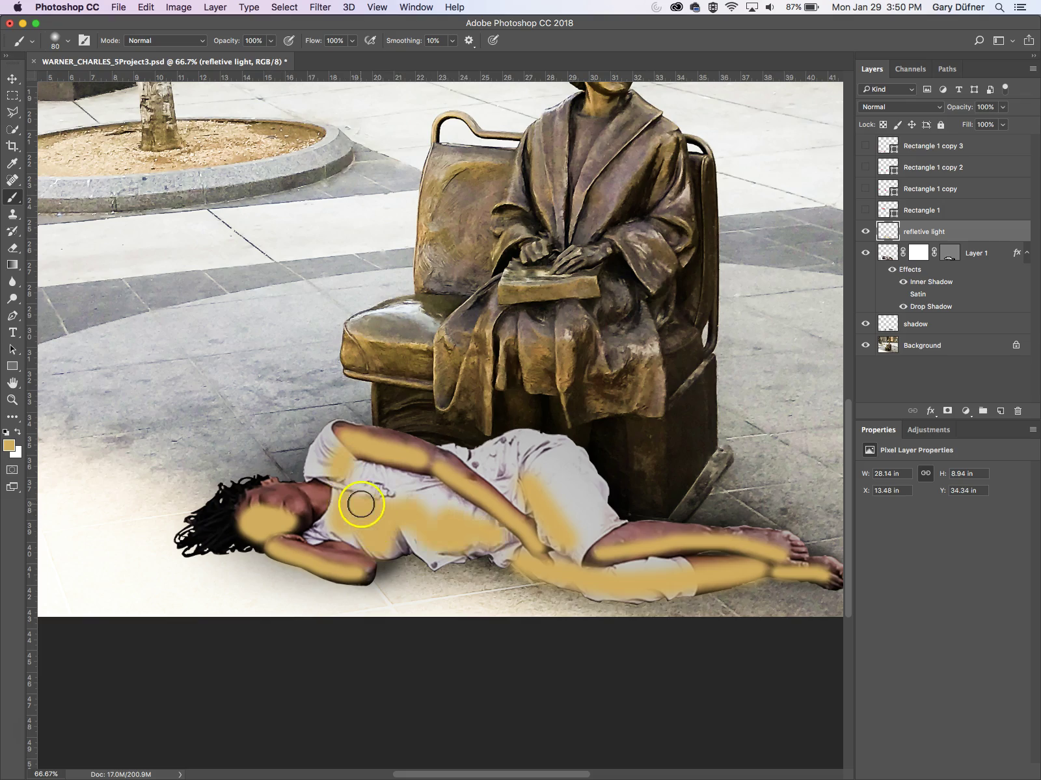
Step: Set the refletive light layer's blend mode to Overlay and compare the whole image with the layer hidden and shown
click(924, 106)
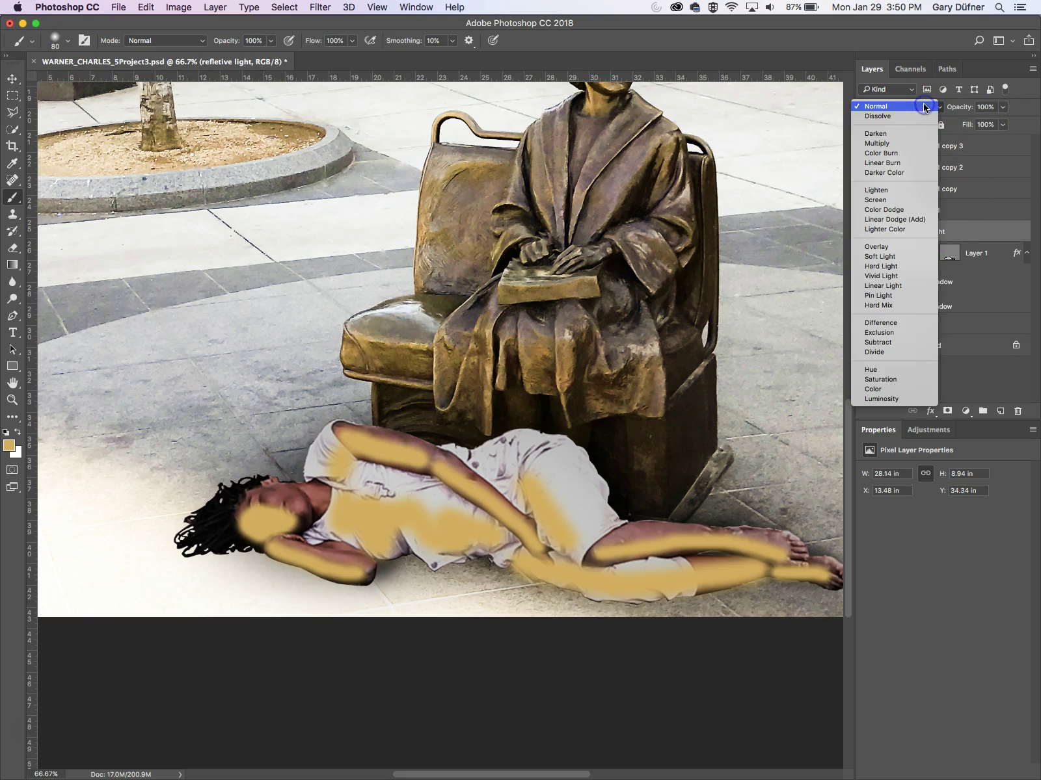
click(903, 247)
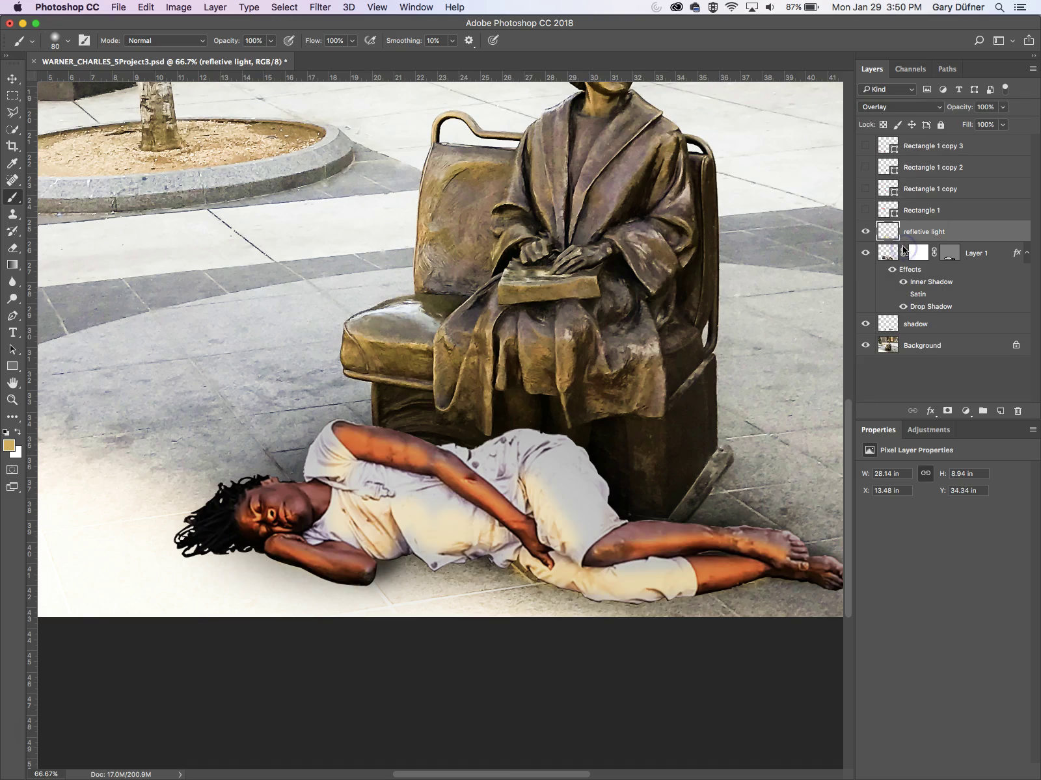
alt+click(430, 383)
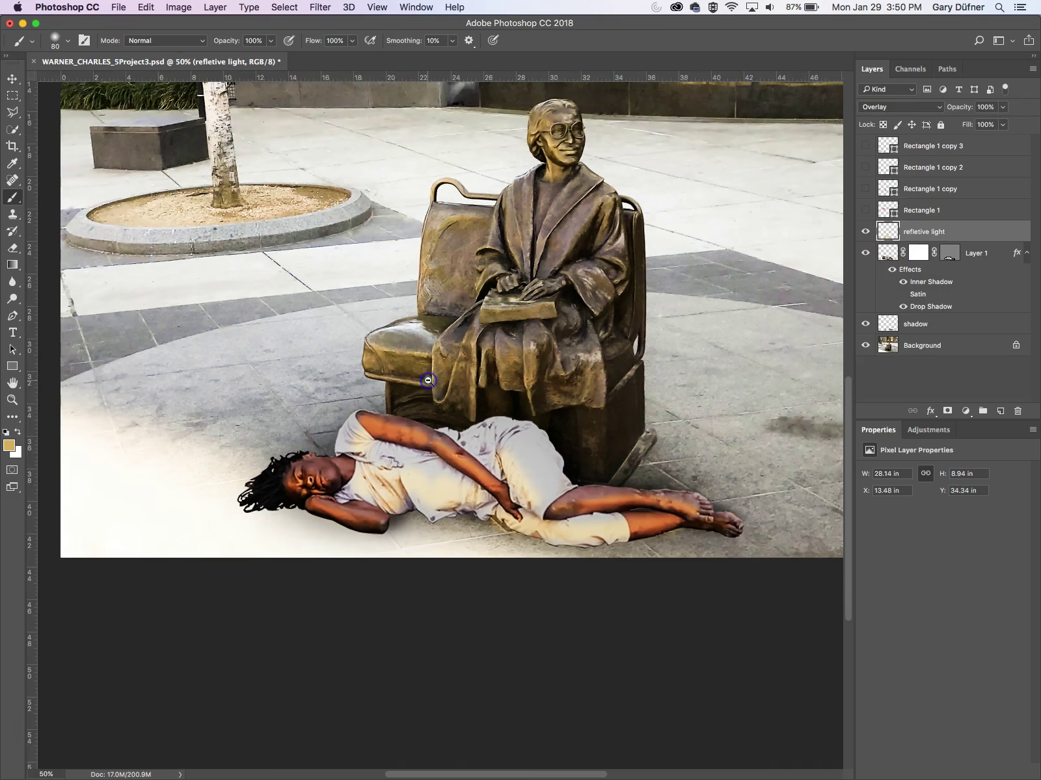
alt+click(432, 381)
click(380, 411)
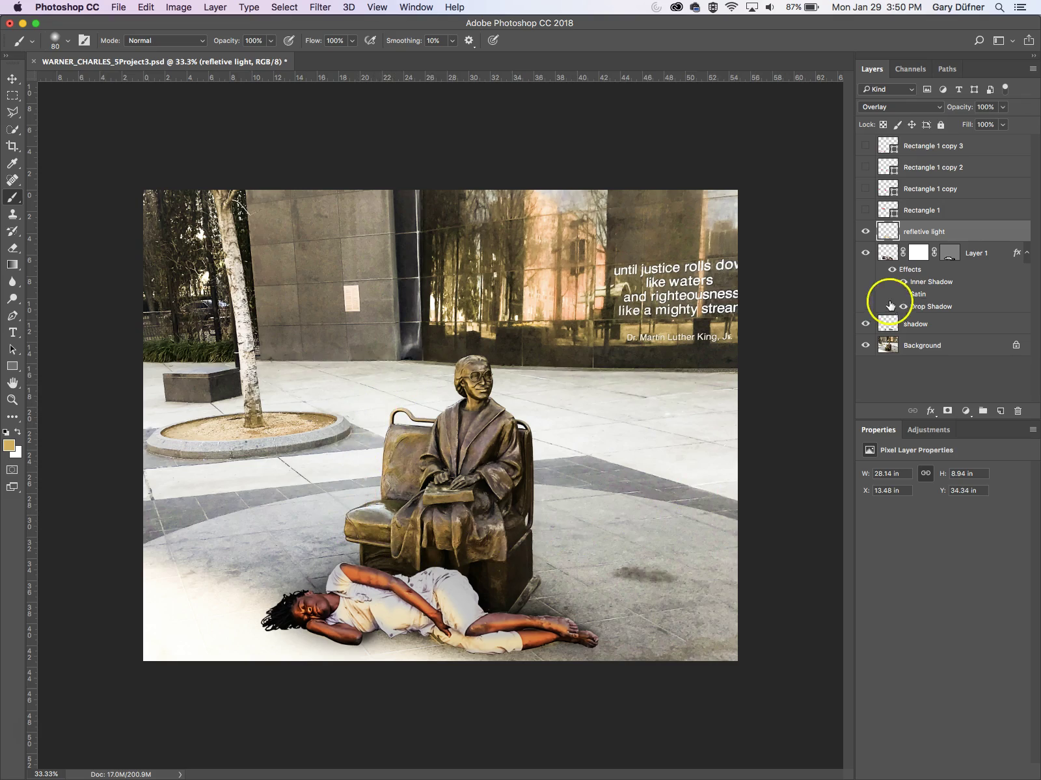
click(866, 233)
click(865, 232)
click(866, 232)
click(865, 232)
Step: Add a Black & White adjustment layer above the refletive light layer
click(965, 411)
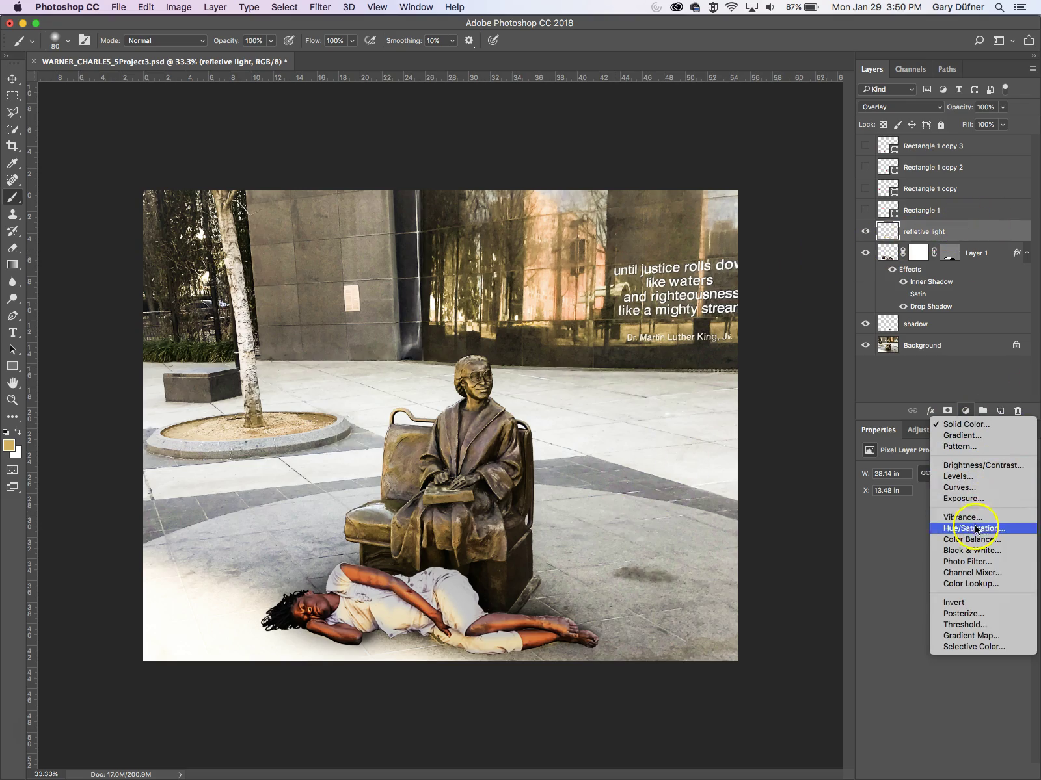
click(965, 553)
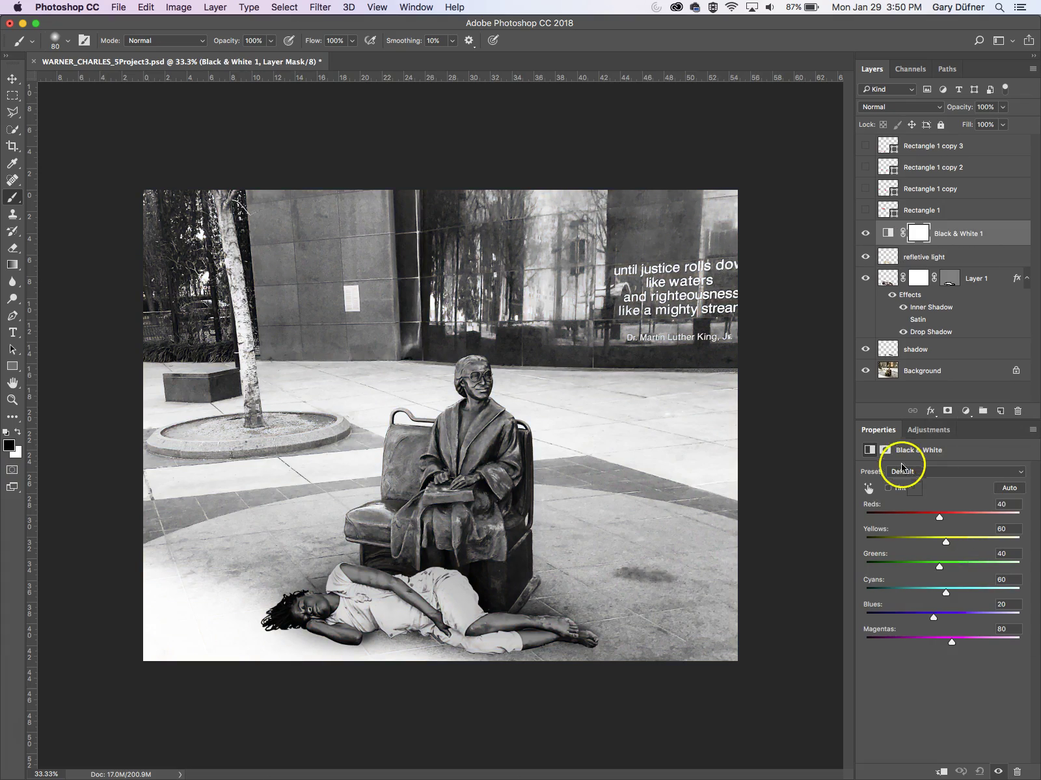
Step: Compare the black-and-white image with the refletive light layer hidden and shown
click(865, 258)
click(865, 258)
click(865, 258)
click(865, 259)
click(865, 258)
click(865, 258)
click(865, 257)
click(865, 257)
Step: Load the refletive light layer's painted area as a selection and fill it with white on a new layer, with Black & White and refletive light hidden
click(924, 260)
drag(894, 257, 888, 261)
super+click(888, 258)
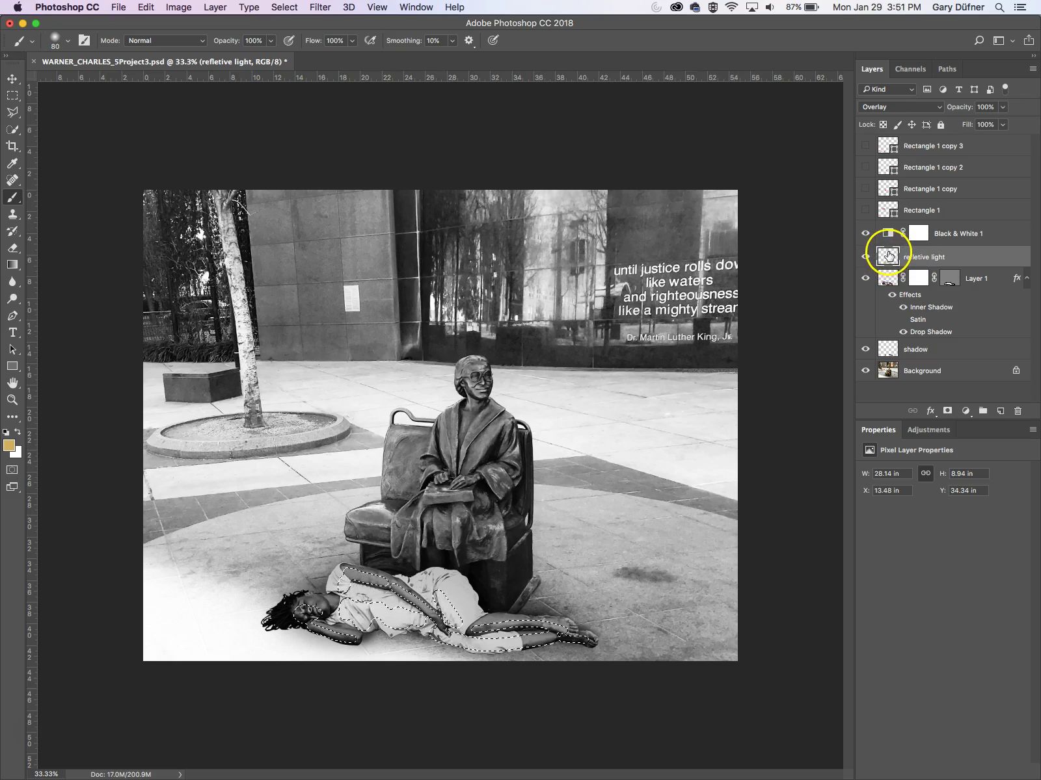
click(1000, 411)
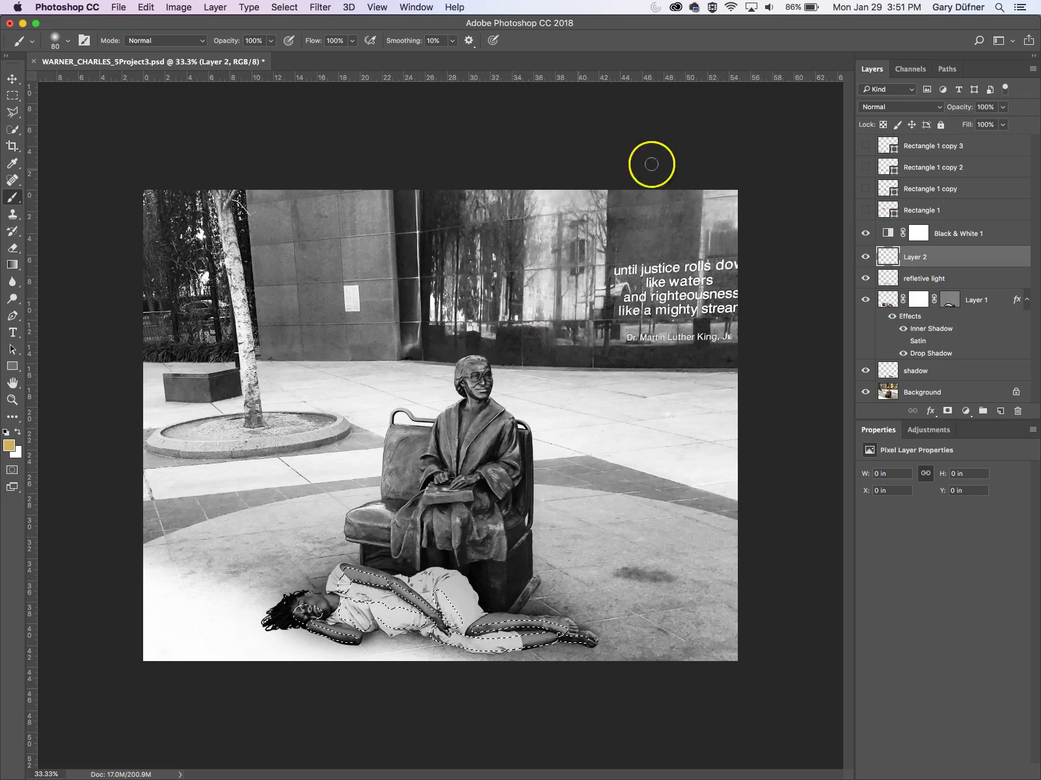
click(865, 233)
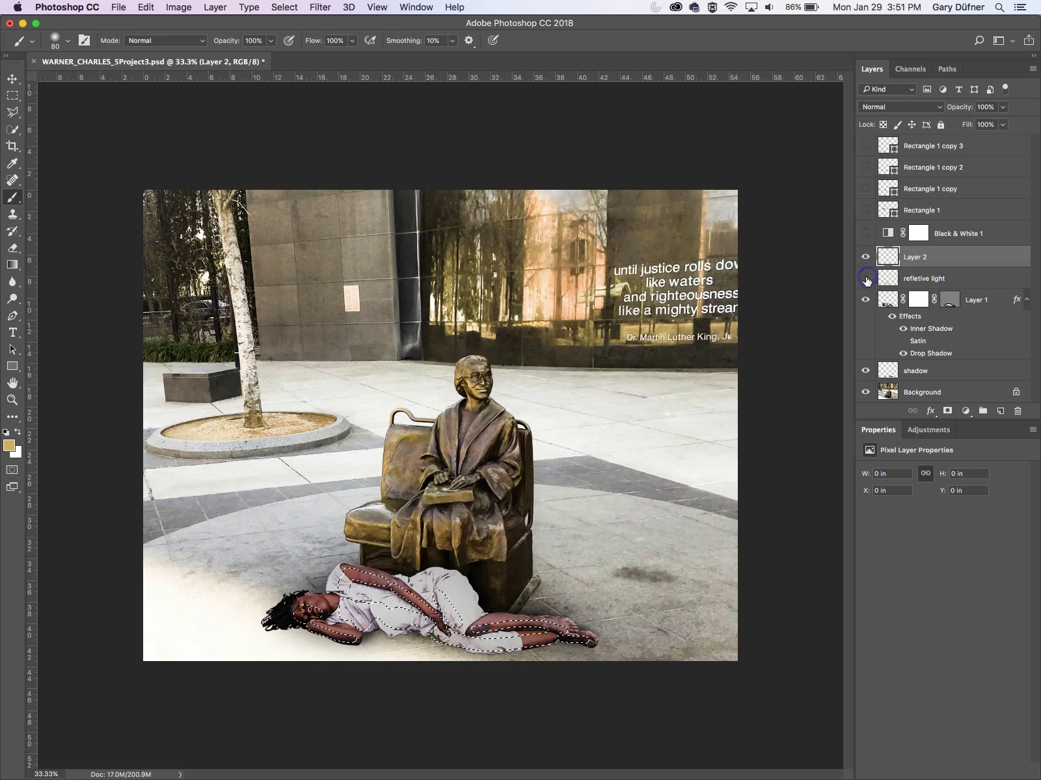
mouse_move(909, 269)
mouse_down()
mouse_move(934, 284)
mouse_move(882, 274)
mouse_move(890, 281)
mouse_move(883, 273)
mouse_move(952, 255)
mouse_move(869, 258)
mouse_move(912, 232)
mouse_move(927, 258)
mouse_up()
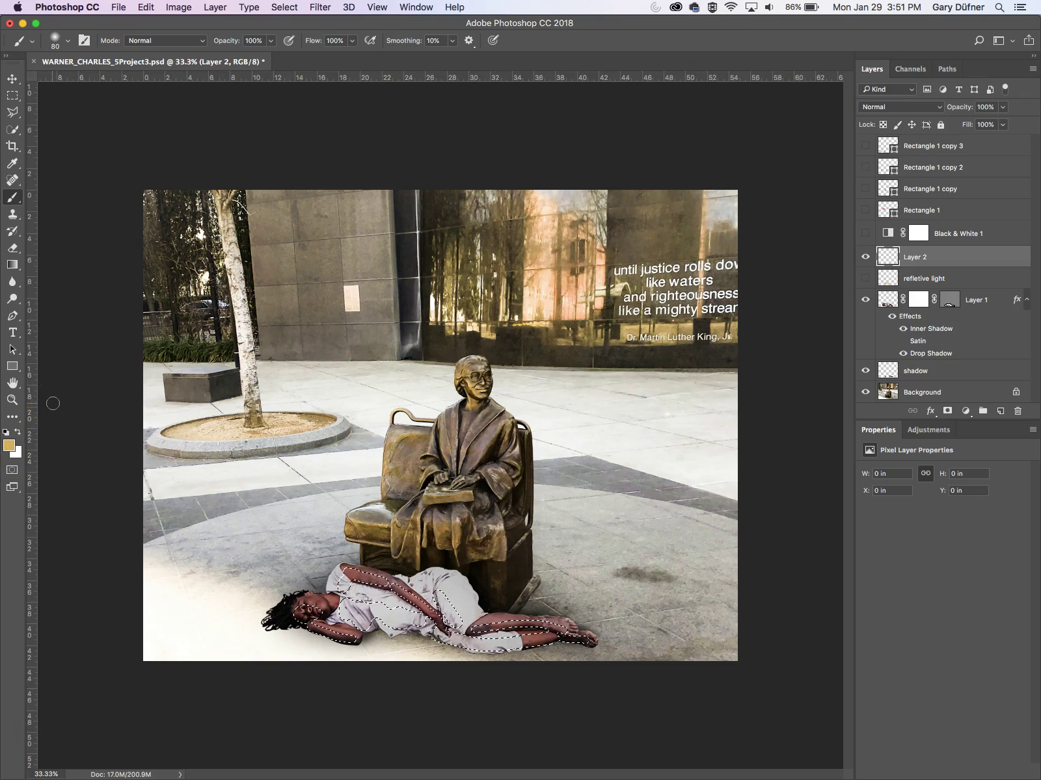
key(super+BackSpace)
key(super+d)
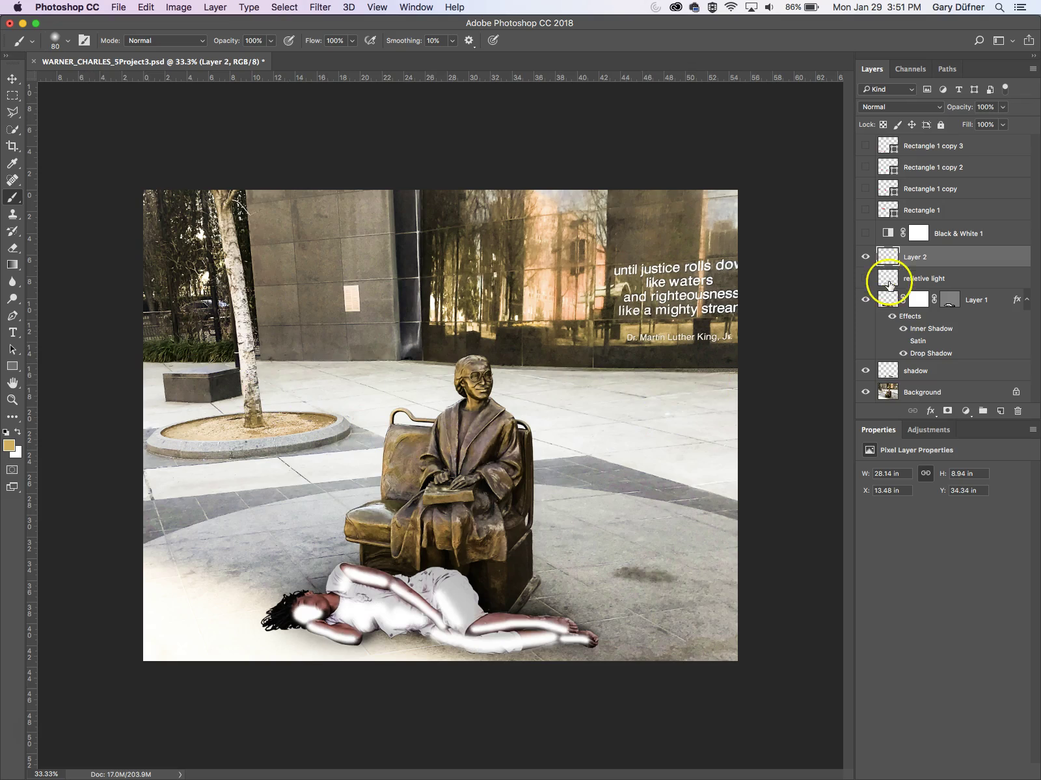
Step: Set the white layer's blend mode to Overlay and compare it with the refletive light layer in black and white
click(901, 106)
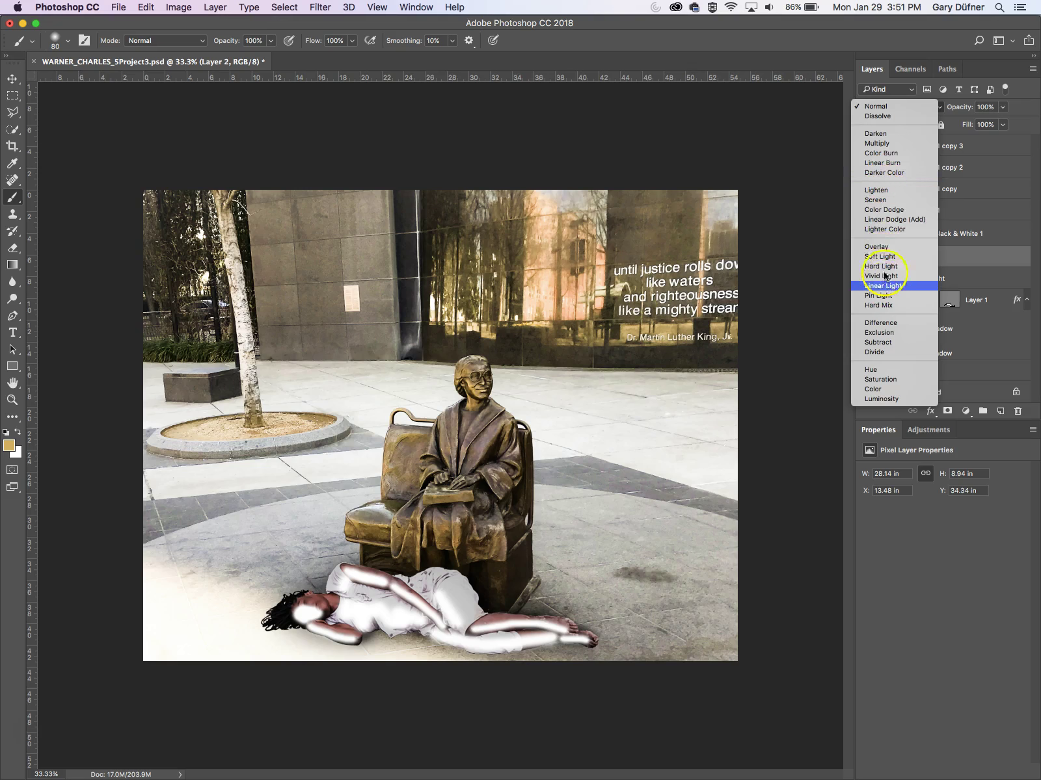
click(883, 247)
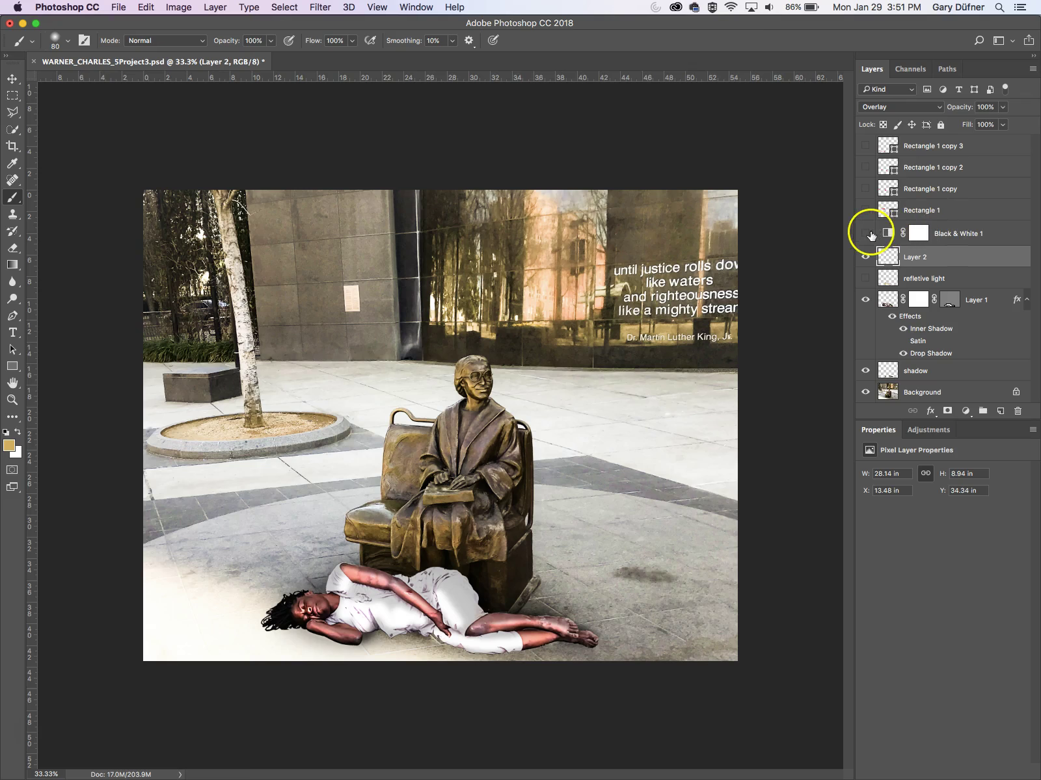
click(866, 233)
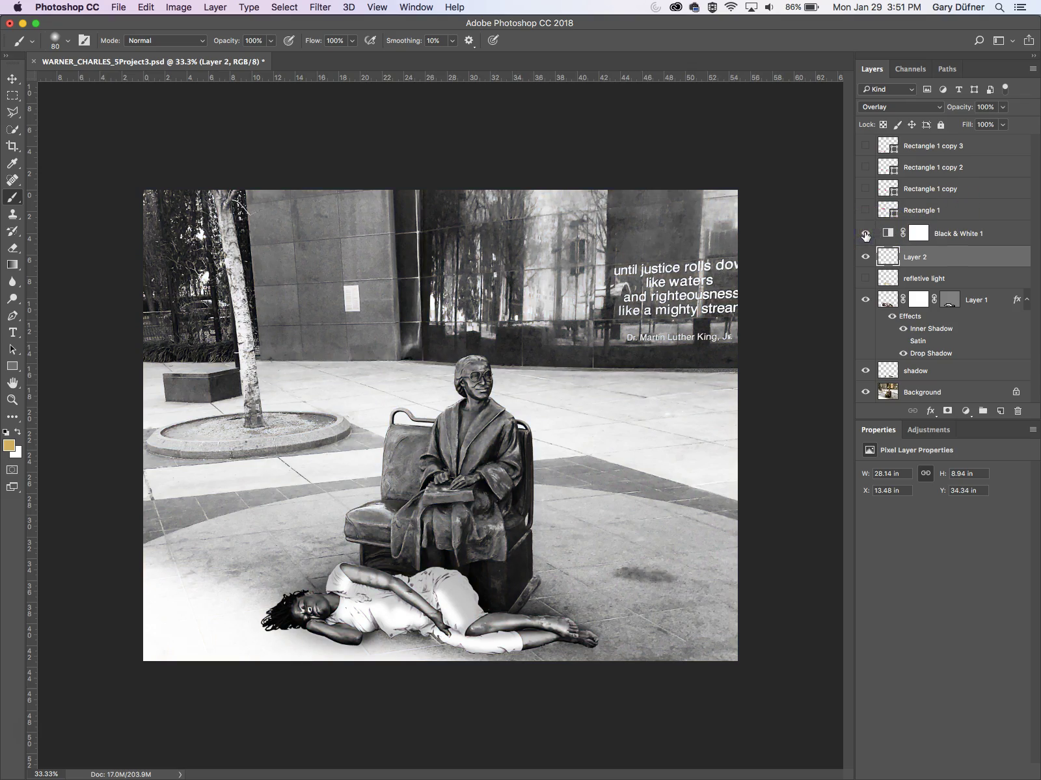
click(865, 278)
click(865, 258)
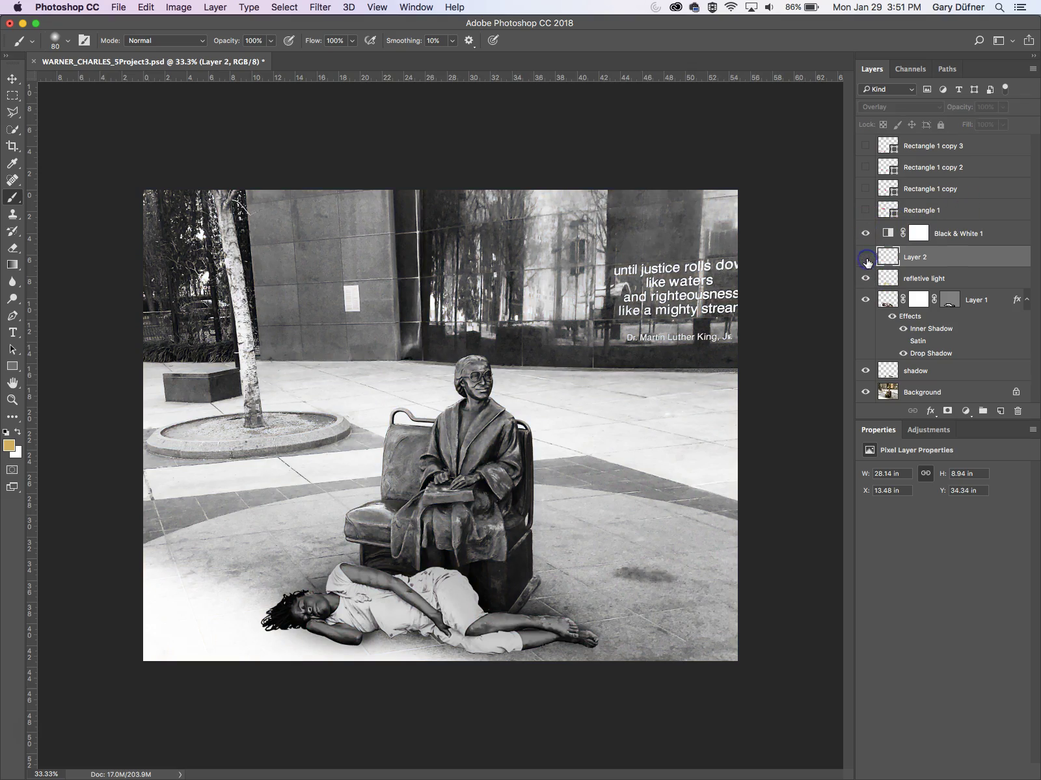
click(866, 280)
click(865, 259)
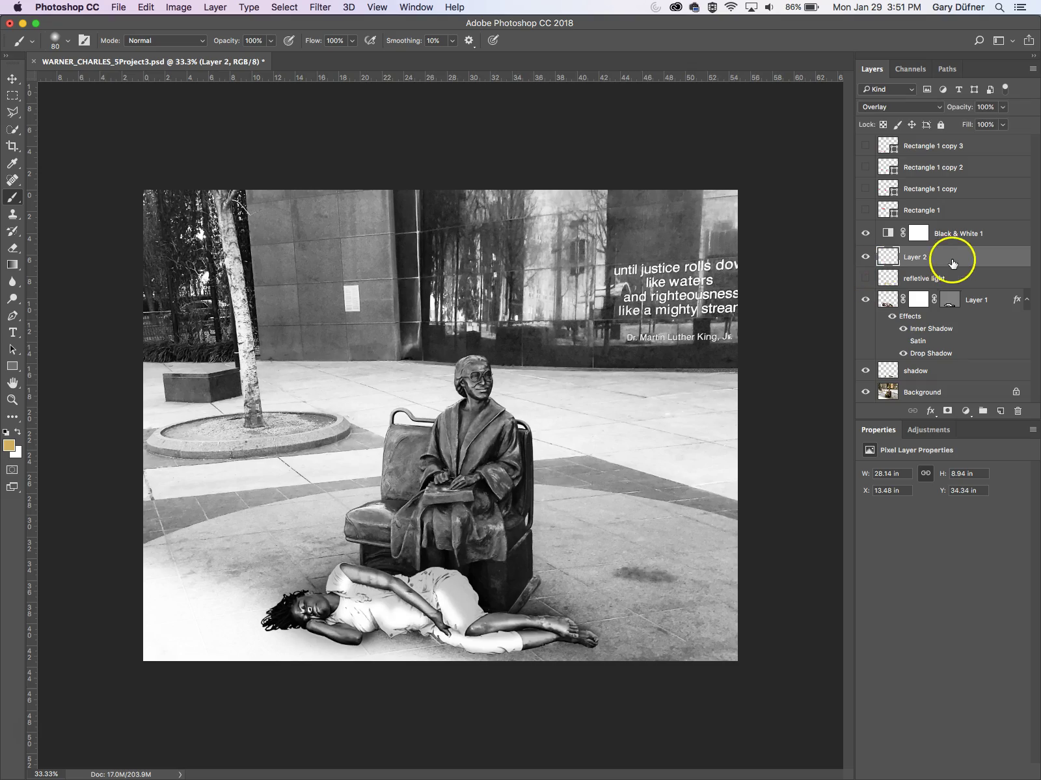
Step: Rename the white layer "white reflective" and lower its opacity to 65%
double_click(917, 256)
text(white reflective)
key(Return)
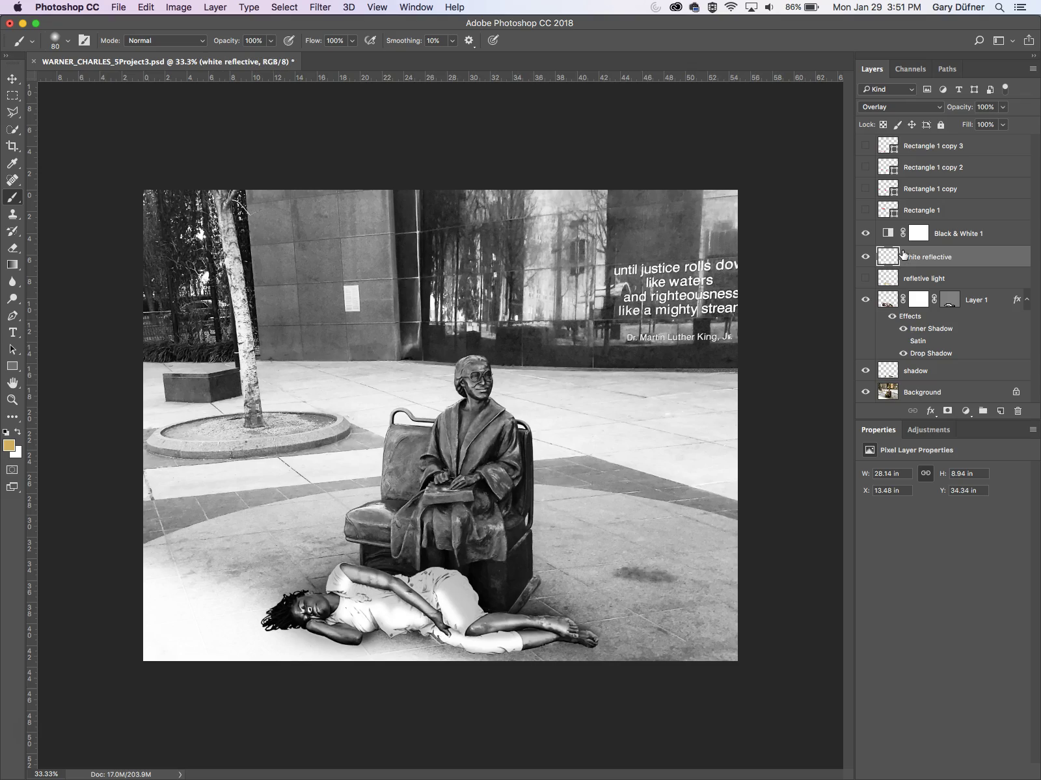
click(1002, 107)
drag(986, 124, 983, 127)
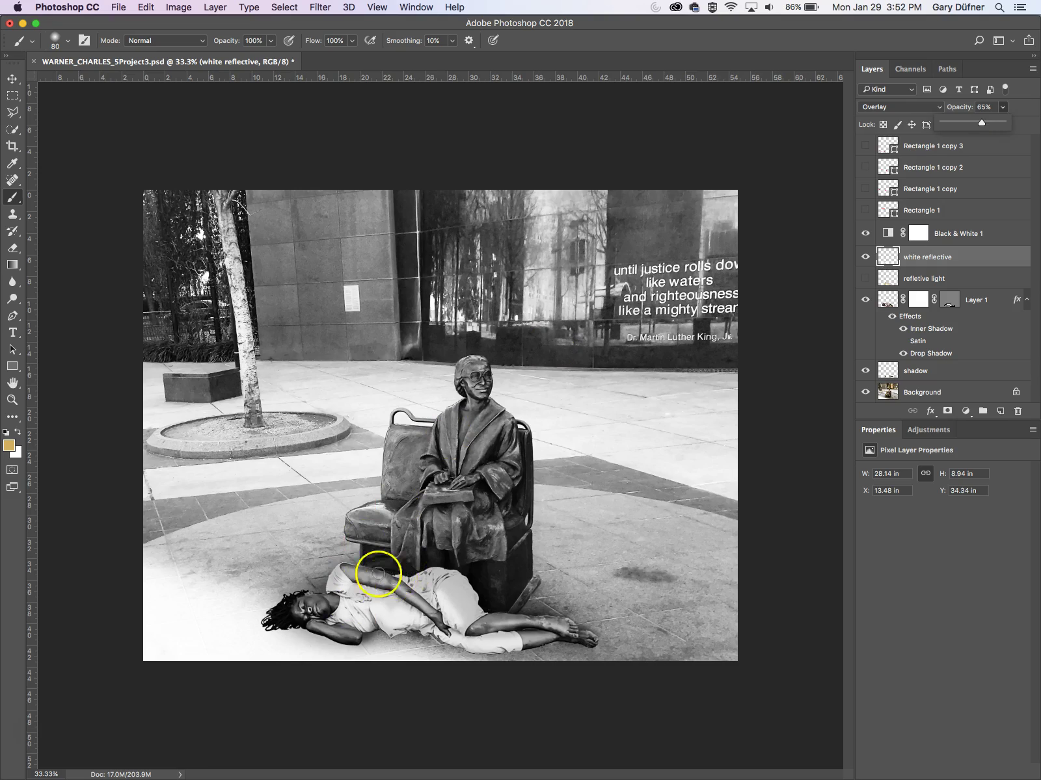
Step: Erase excess white from the figure's clothing on the white reflective layer with an enlarged soft eraser
drag(12, 248, 61, 250)
mouse_move(361, 564)
mouse_down()
mouse_move(389, 594)
mouse_move(346, 557)
mouse_up()
key(bracketright)
key(bracketright)
key(bracketright)
key(bracketright)
key(bracketright)
key(bracketright)
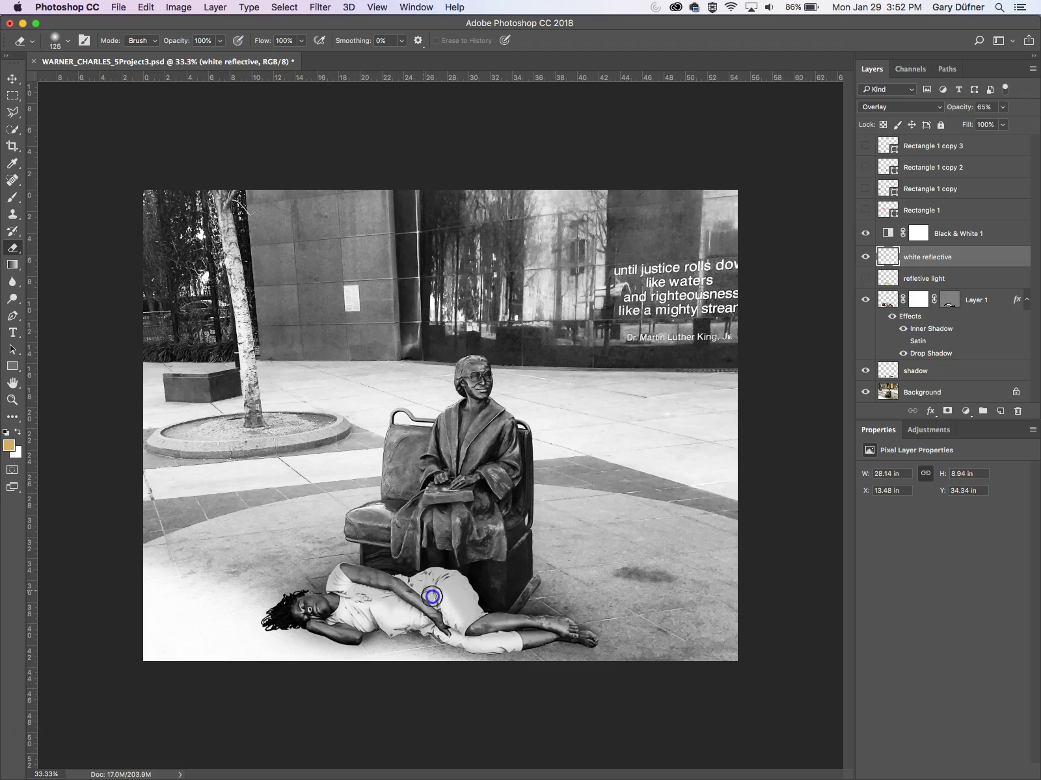
mouse_move(412, 570)
mouse_down()
mouse_move(477, 506)
mouse_move(633, 473)
mouse_move(621, 479)
mouse_move(663, 405)
mouse_move(611, 578)
mouse_move(639, 587)
mouse_move(515, 617)
mouse_move(543, 632)
mouse_move(491, 644)
mouse_move(454, 634)
mouse_move(394, 592)
mouse_move(485, 636)
mouse_move(519, 640)
mouse_move(514, 623)
mouse_move(498, 625)
mouse_move(536, 642)
mouse_move(488, 622)
mouse_move(589, 624)
mouse_move(491, 652)
mouse_move(525, 638)
mouse_move(472, 627)
mouse_move(578, 623)
mouse_move(438, 617)
mouse_move(559, 634)
mouse_move(404, 649)
mouse_move(386, 573)
mouse_move(313, 592)
mouse_move(344, 632)
mouse_up()
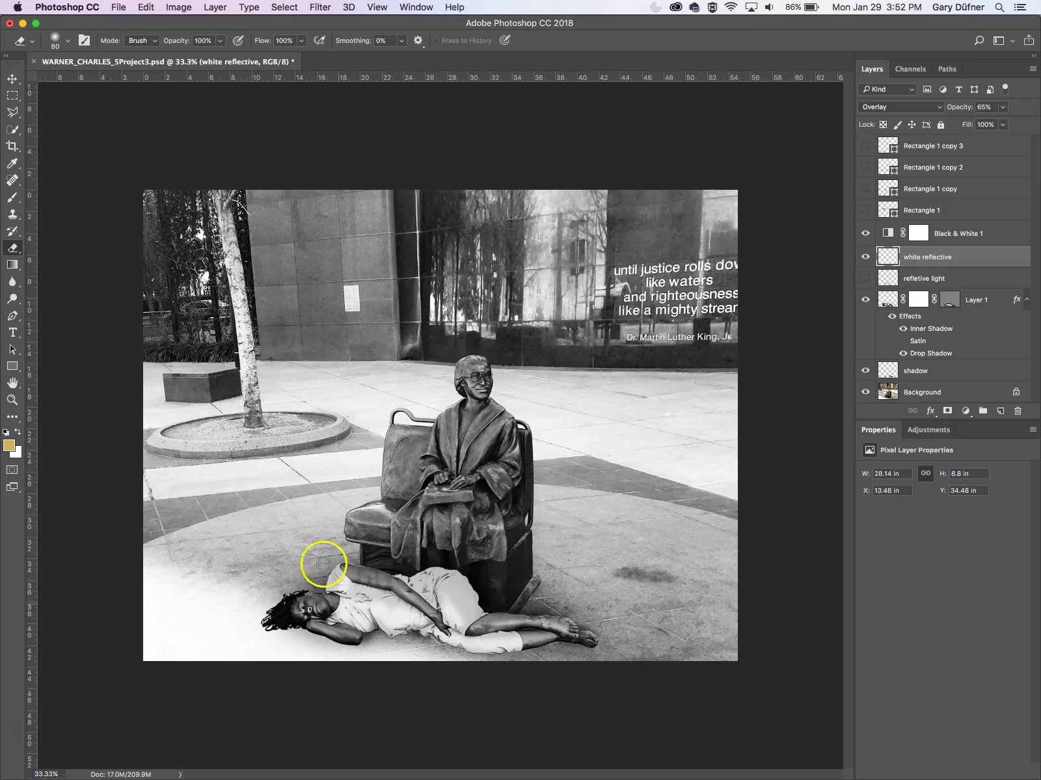
Step: Paint a white highlight along the figure's lower arm on a new layer with a 45 px brush and reduce that layer's opacity to 23%
click(13, 196)
mouse_move(348, 616)
mouse_down()
mouse_move(335, 631)
mouse_move(297, 618)
mouse_move(345, 618)
mouse_move(317, 628)
mouse_up()
click(14, 429)
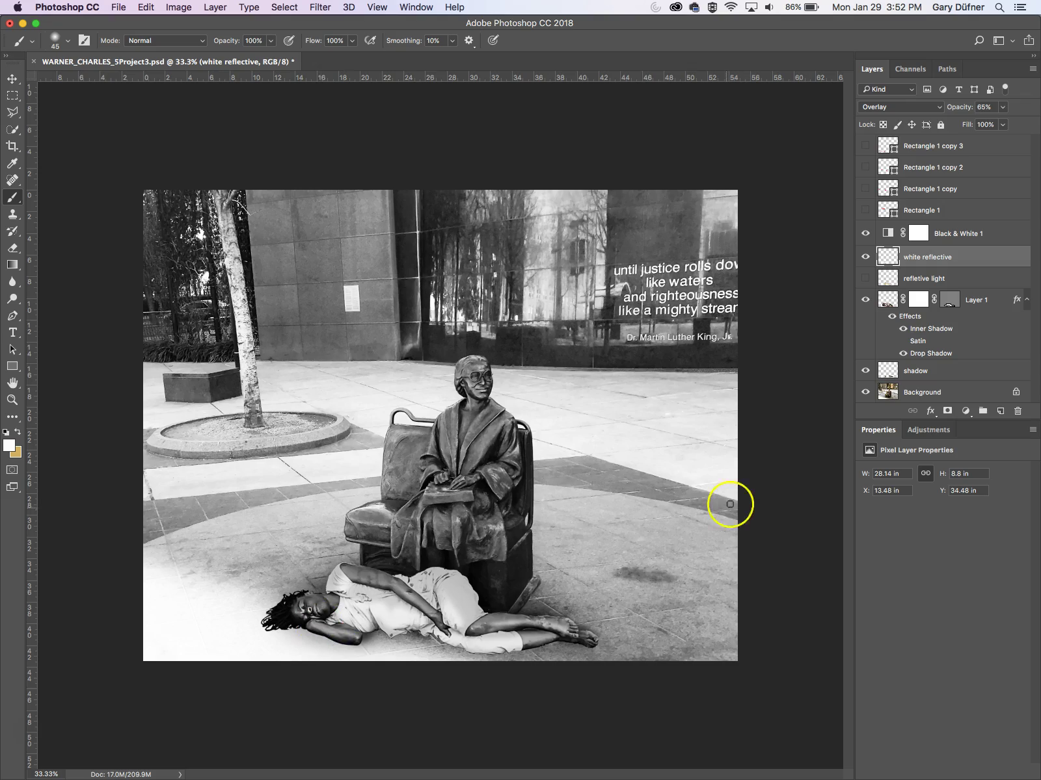
click(998, 413)
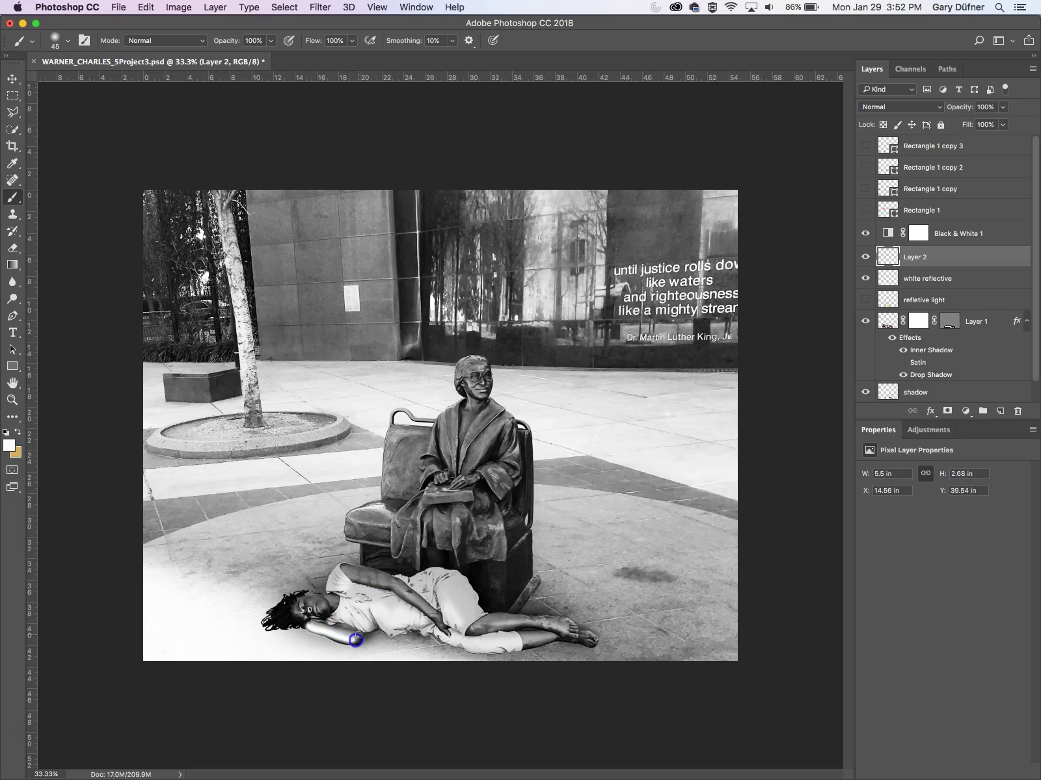
click(1002, 107)
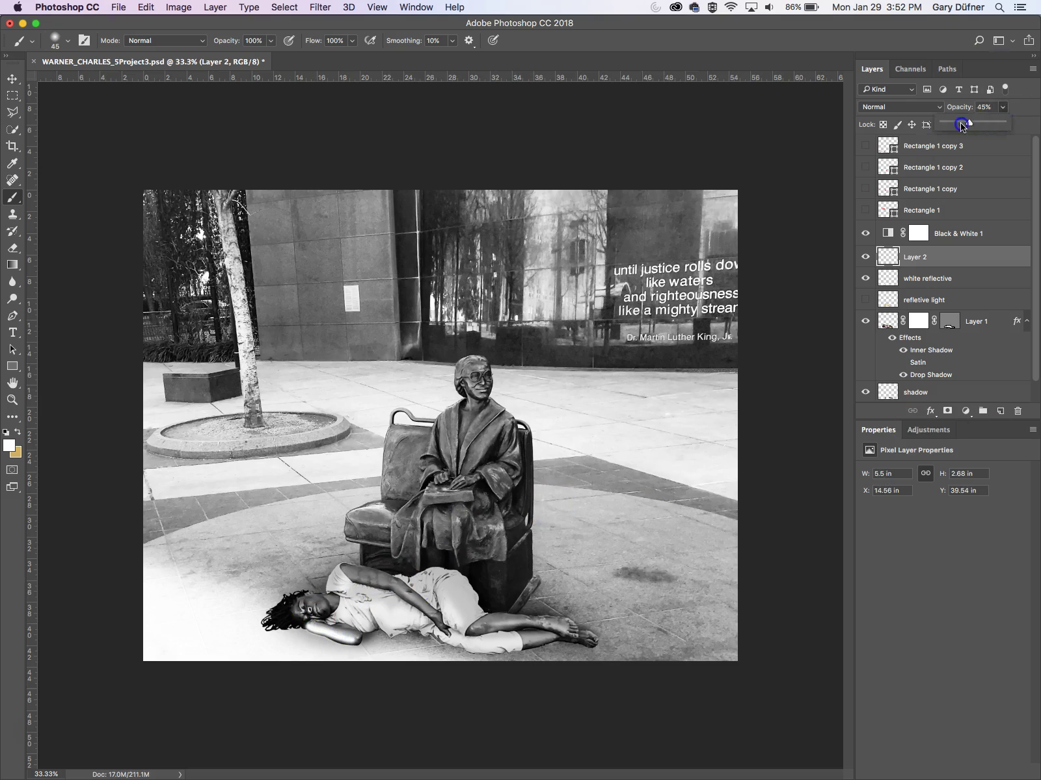
drag(963, 126, 953, 126)
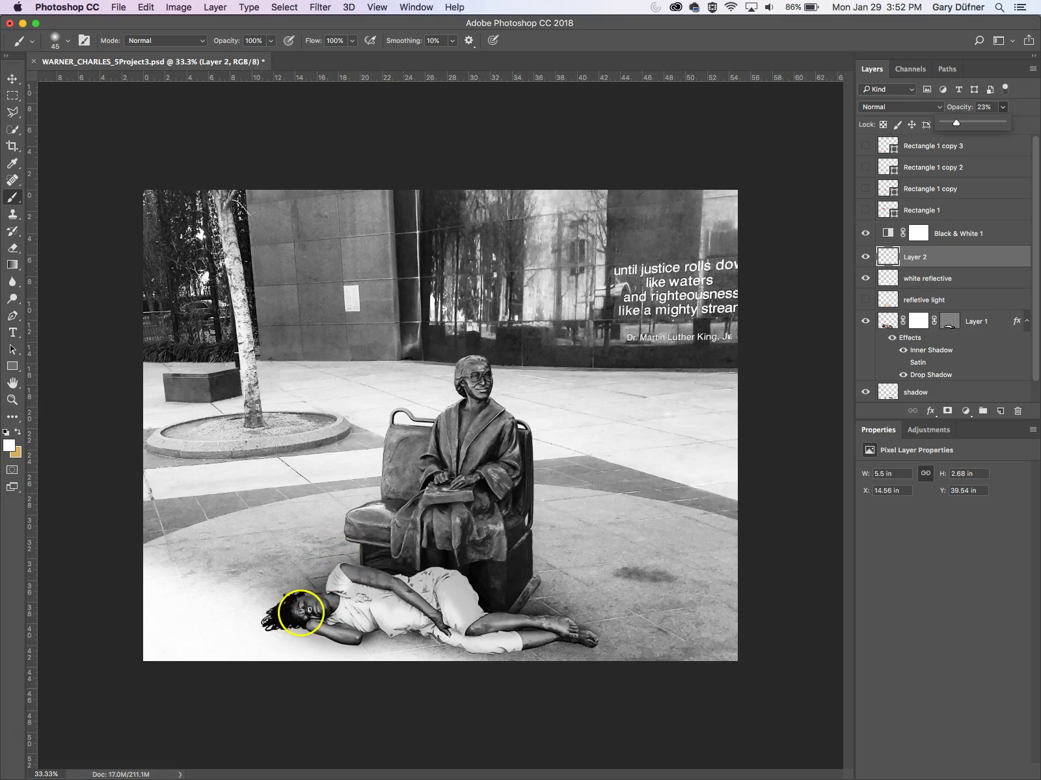
click(299, 613)
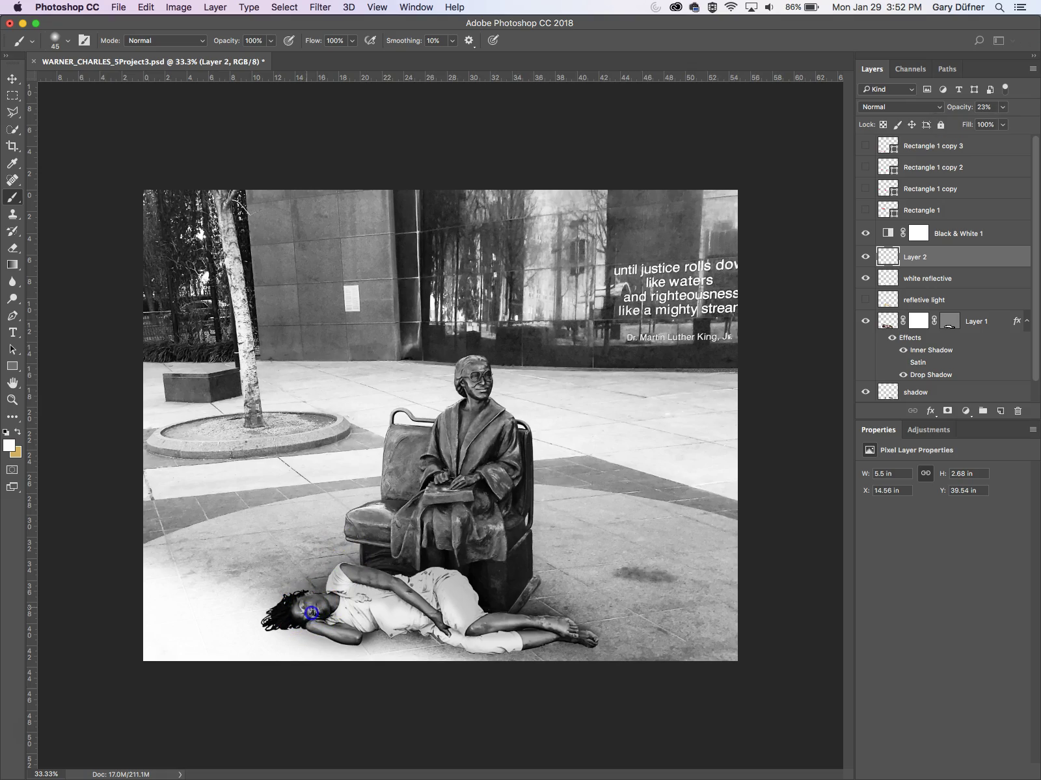
click(299, 612)
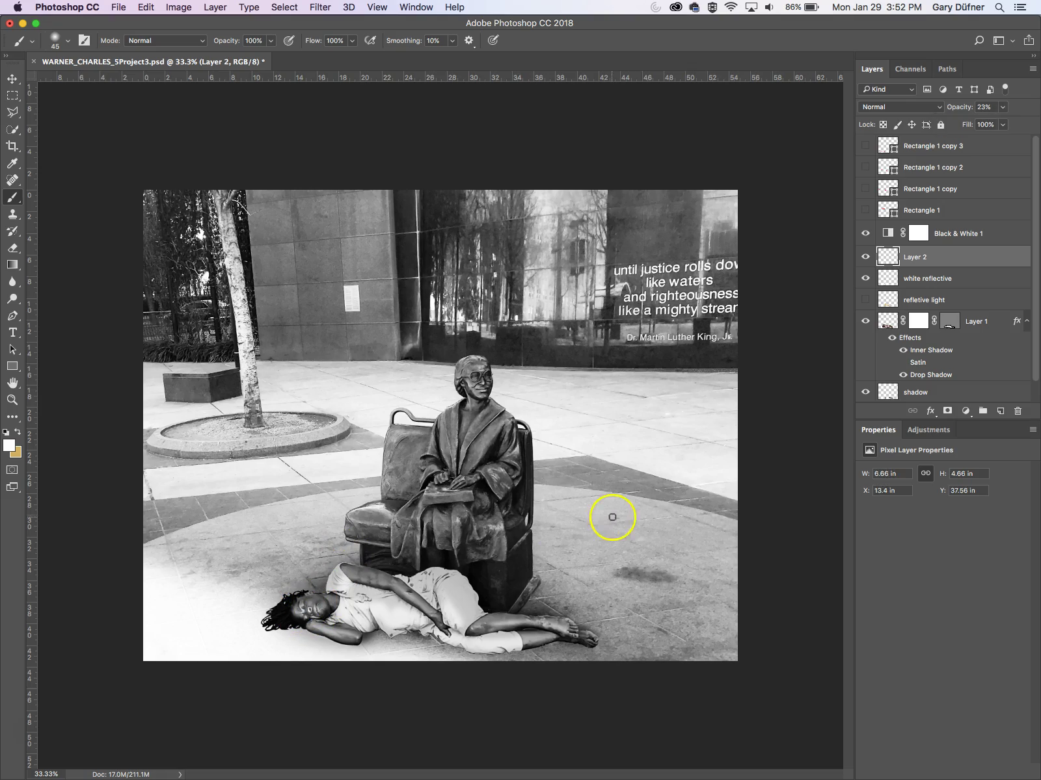
key(super+z)
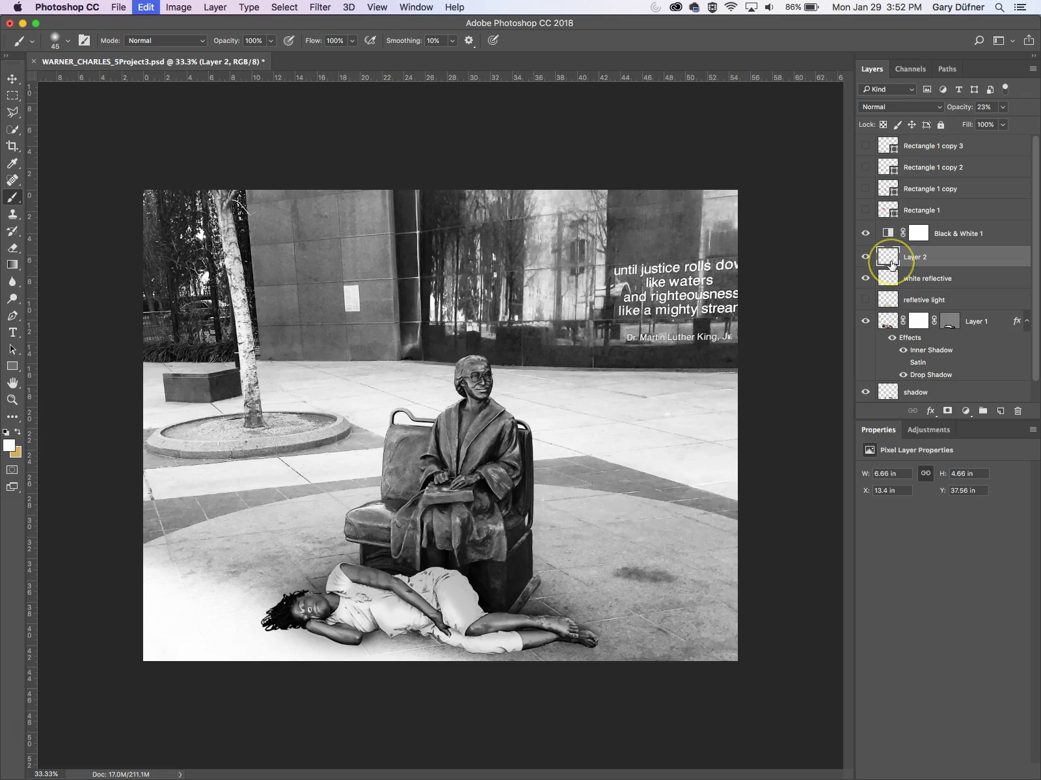
key(super+z)
key(super+z)
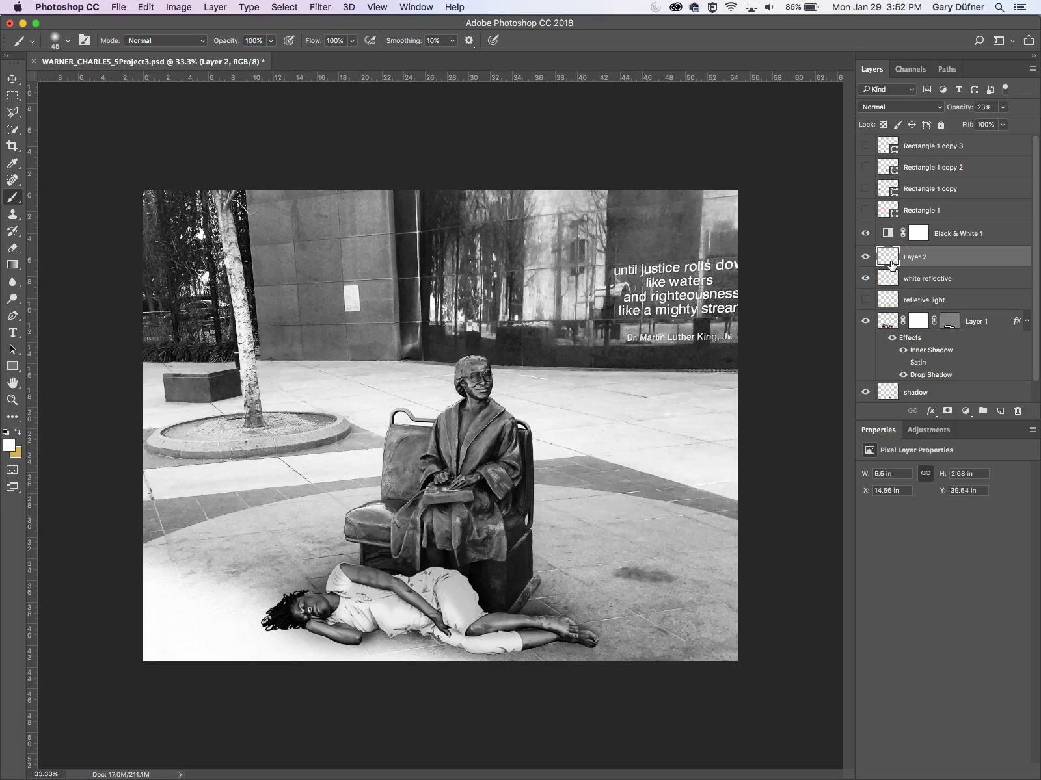
key(super+z)
key(super+z)
Step: Paint a white highlight over the figure's face on a new layer and reduce that layer's opacity to about 11%
click(1000, 411)
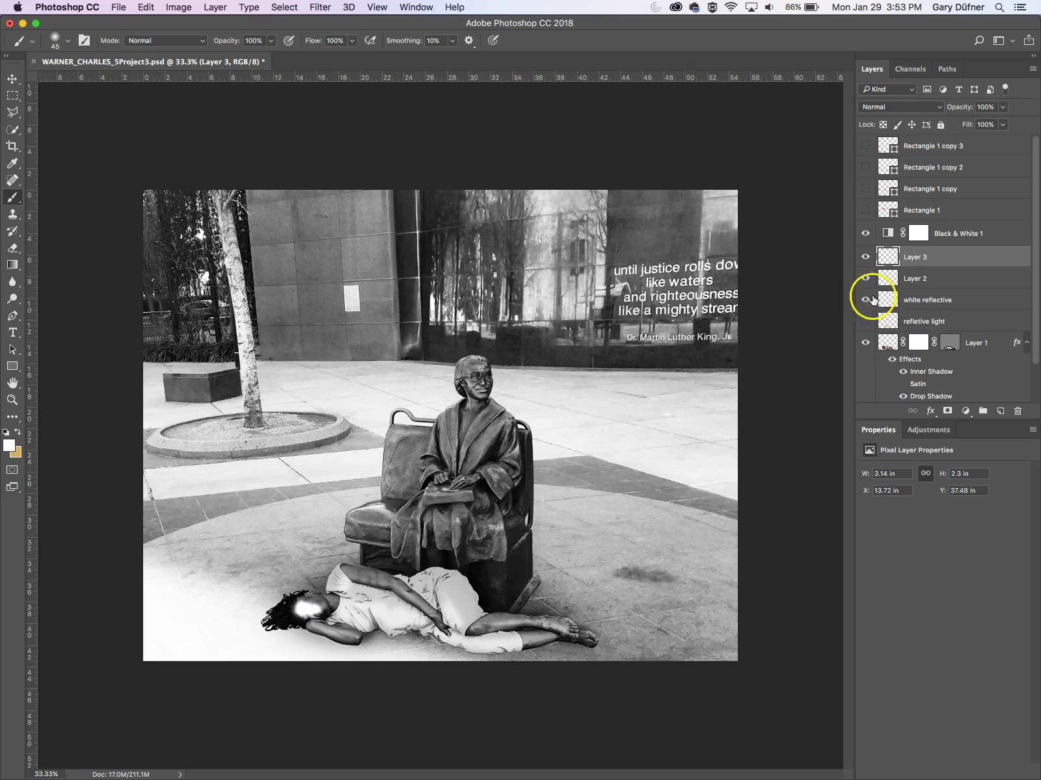
click(1002, 108)
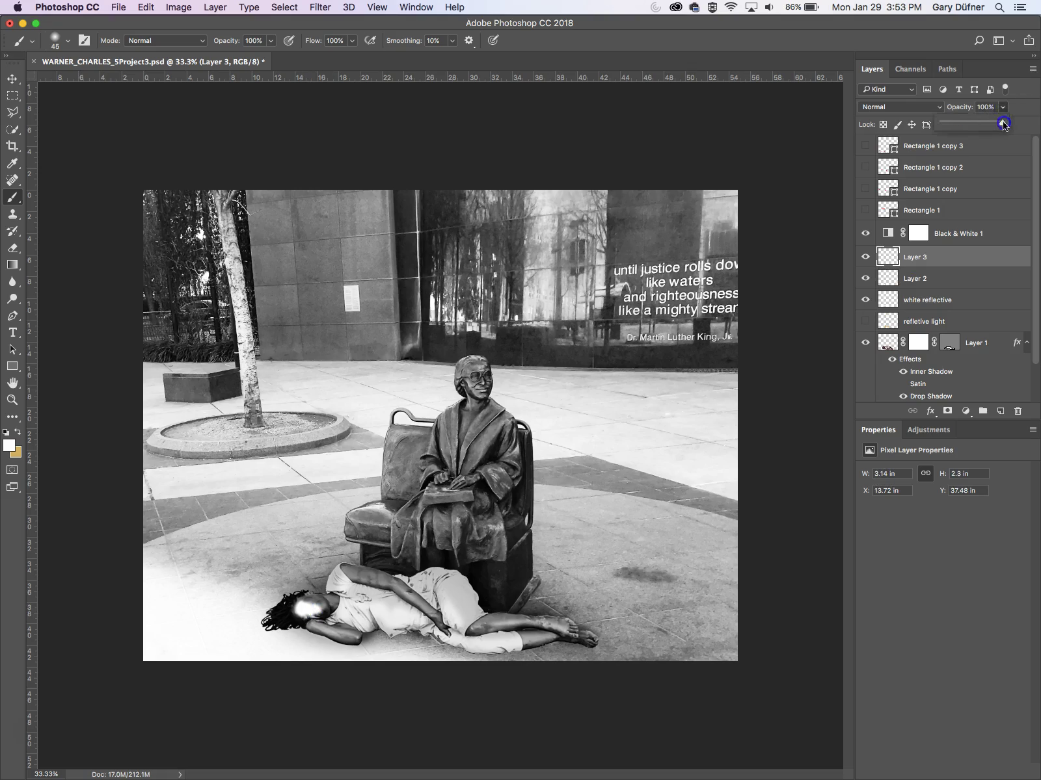
drag(940, 121, 943, 125)
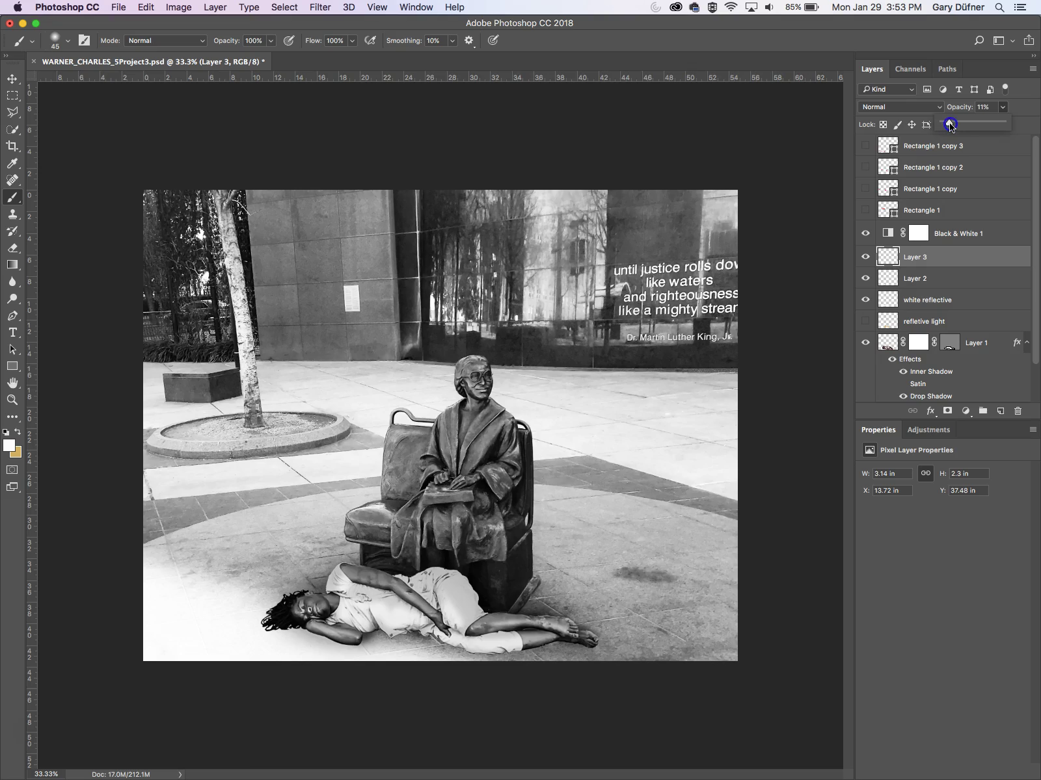
Step: Paint more black shadow beneath the figure's trousers on the shadow layer and compare the image with the layer hidden and shown
click(940, 278)
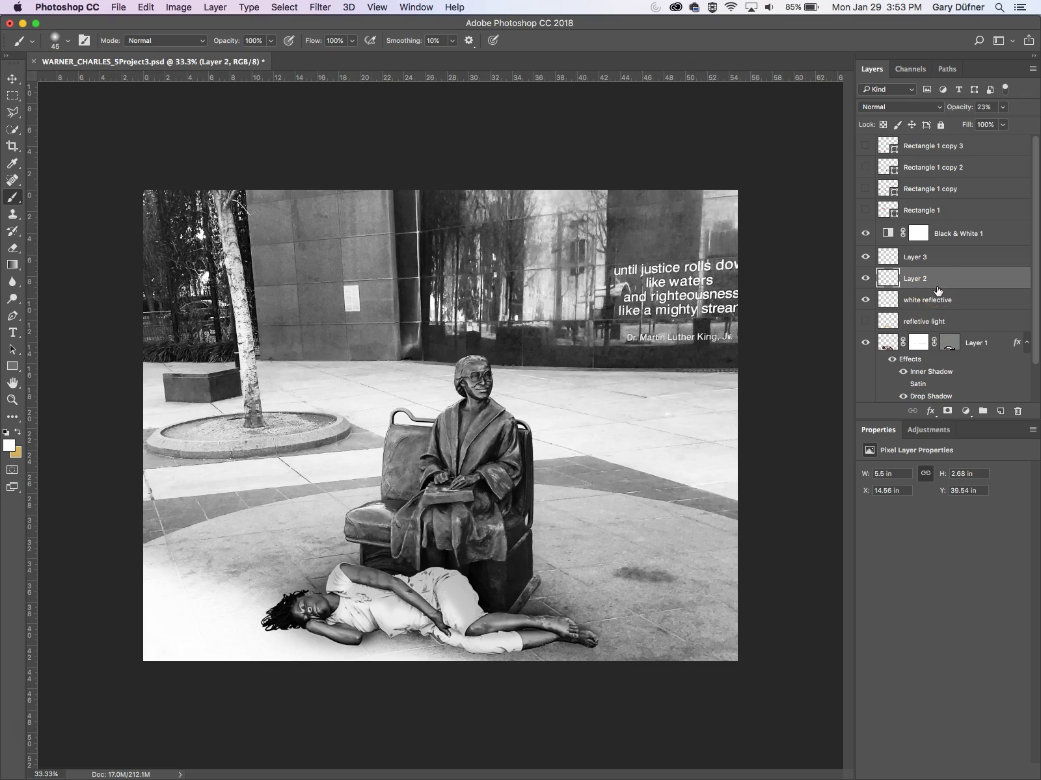
drag(541, 618, 544, 593)
scroll(943, 319, down, 3)
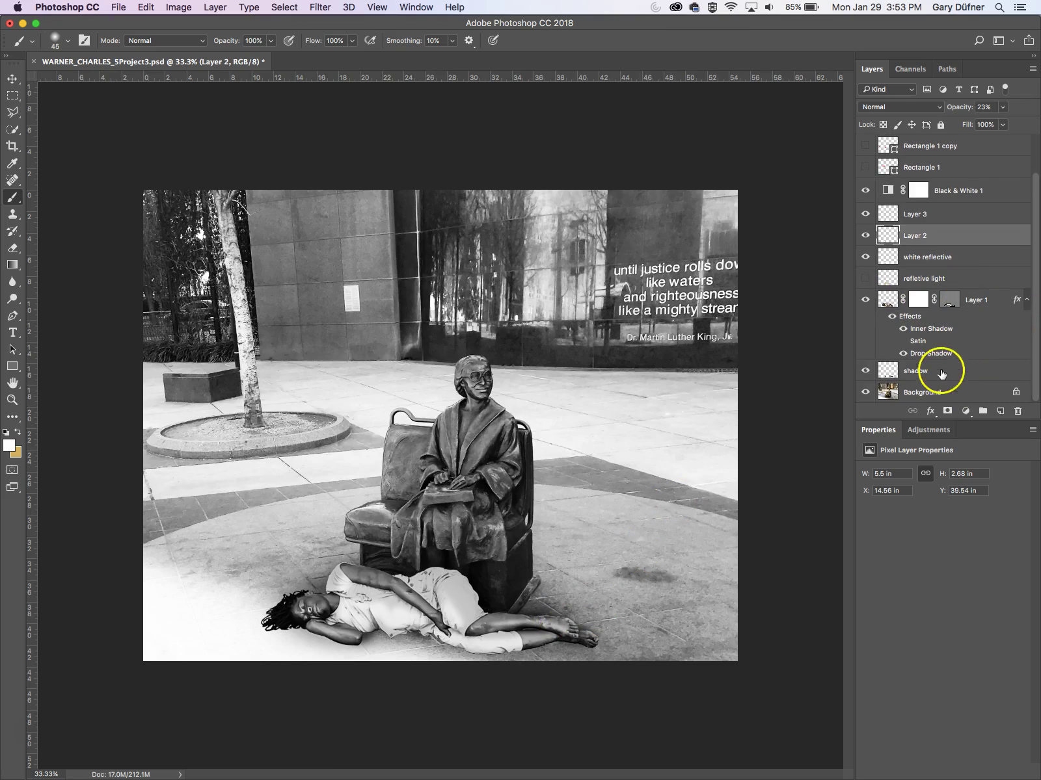
click(940, 371)
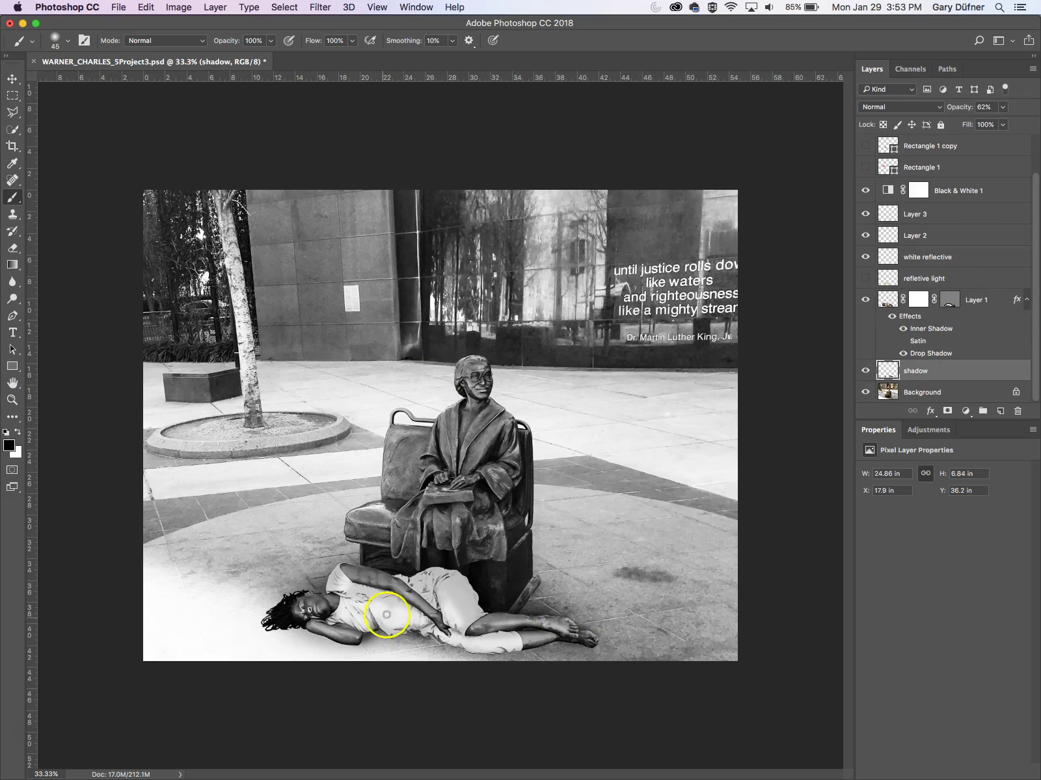
drag(499, 649, 489, 651)
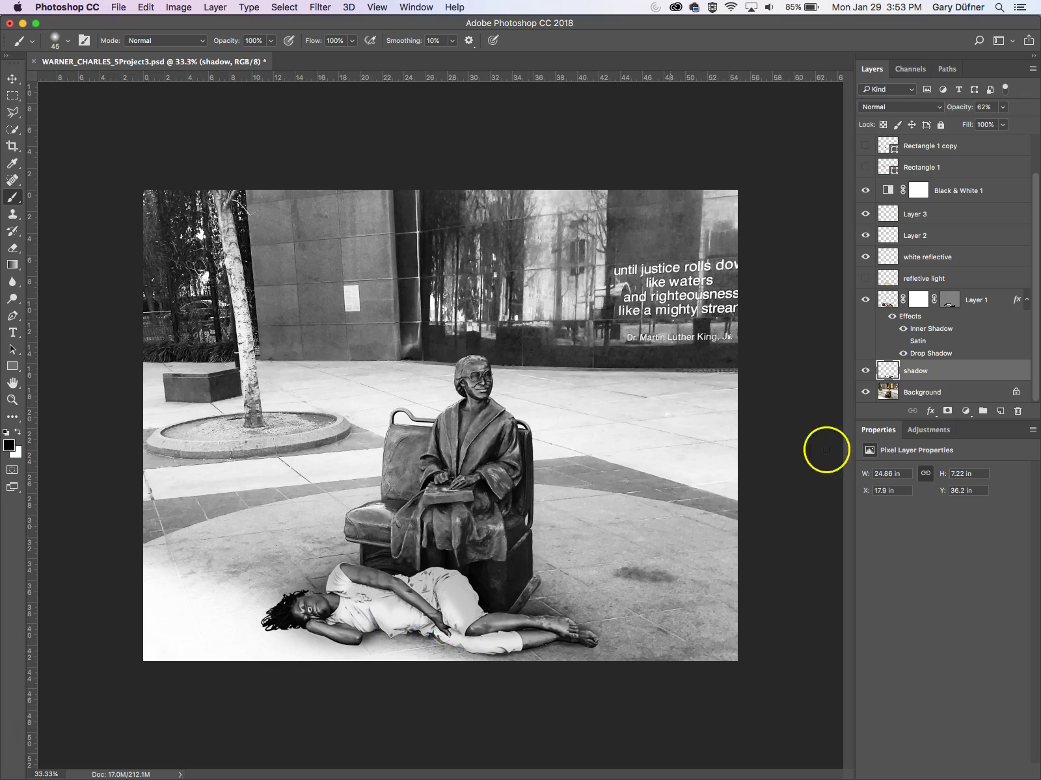
click(865, 371)
click(865, 372)
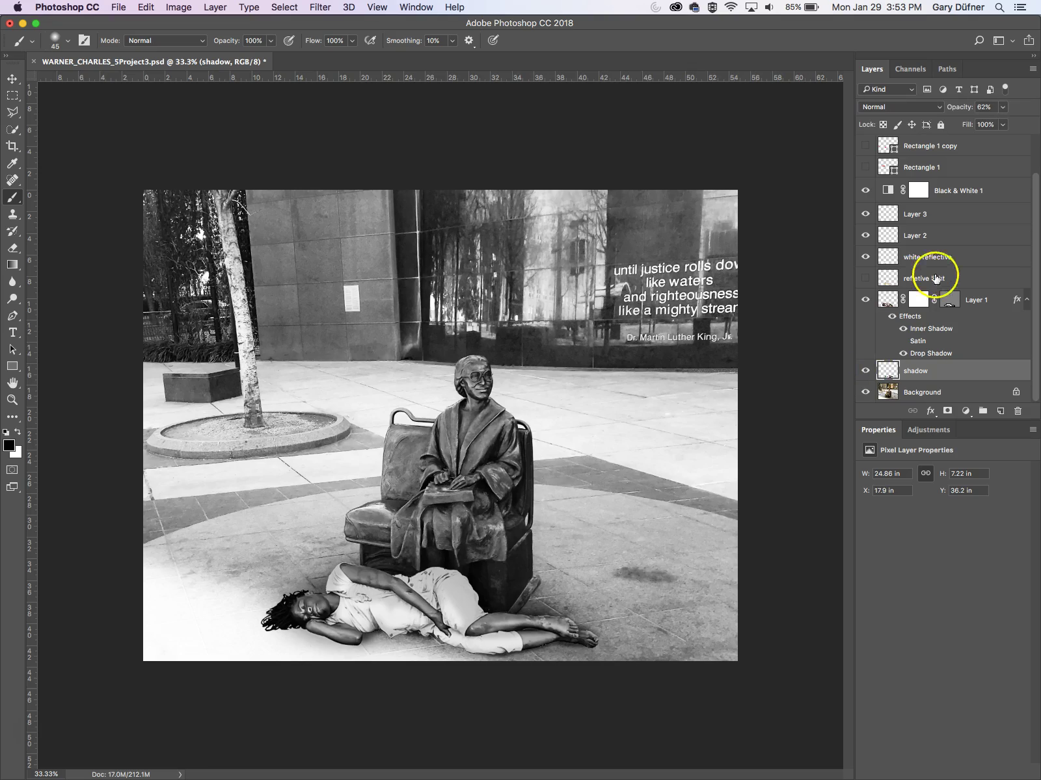
Step: Return to the colour version by hiding the Black & White and three white highlight layers and showing the refletive light layer
scroll(937, 195, up, 2)
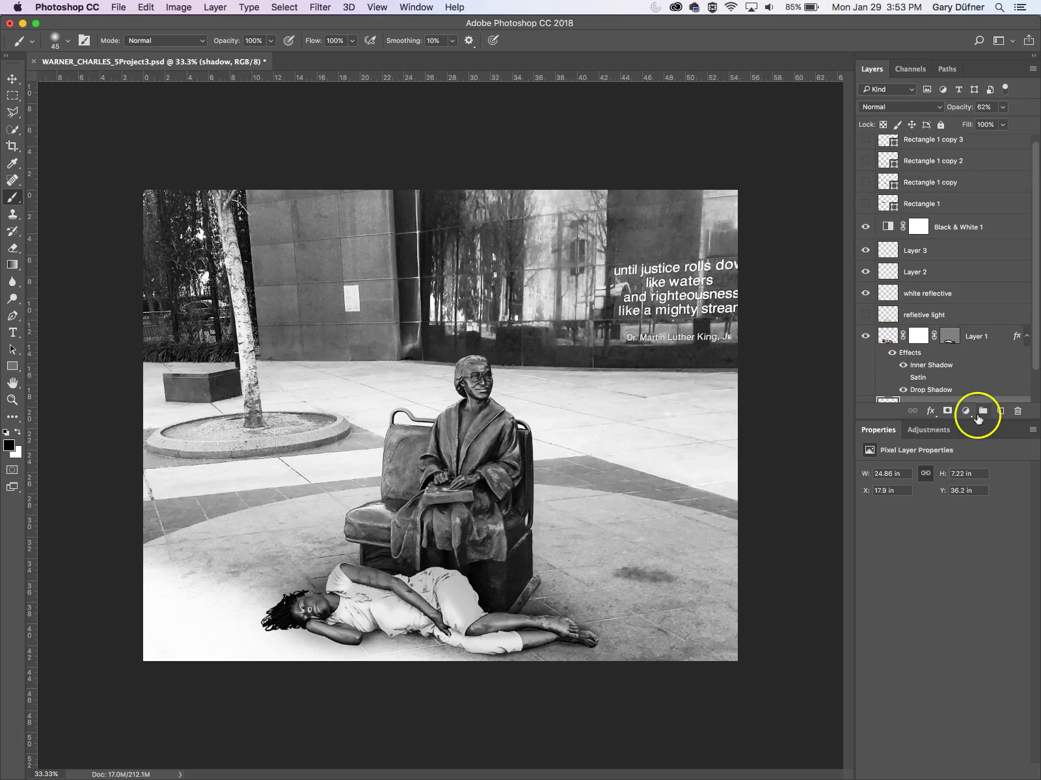
drag(974, 424, 973, 590)
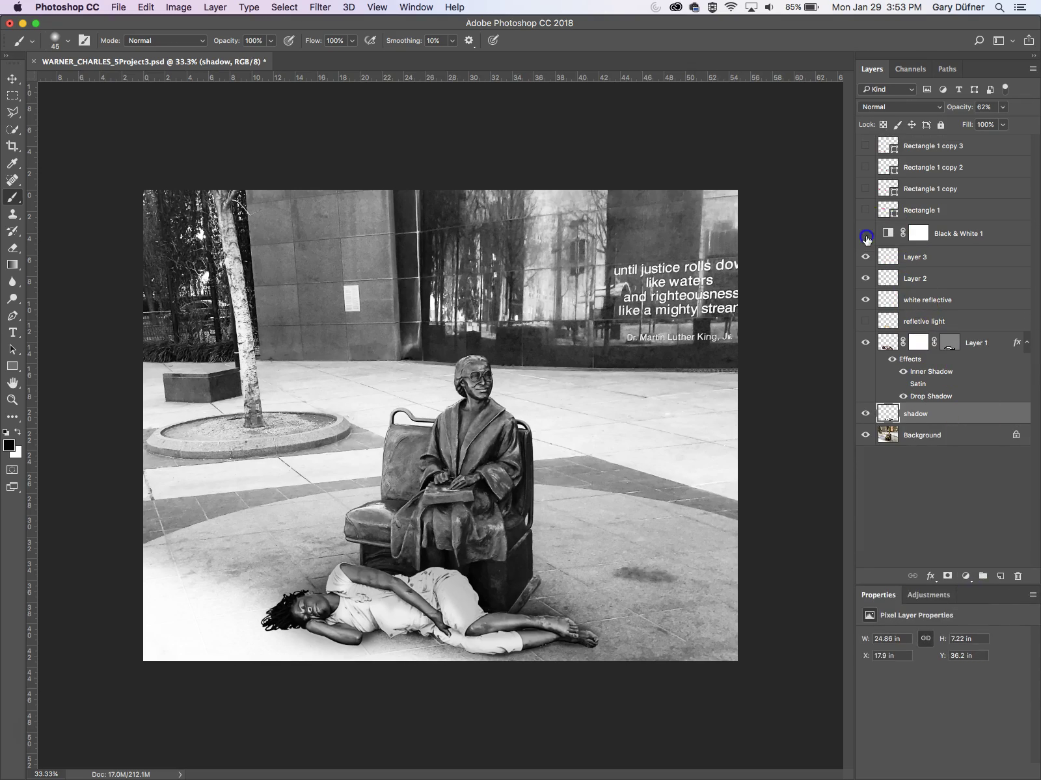
click(864, 321)
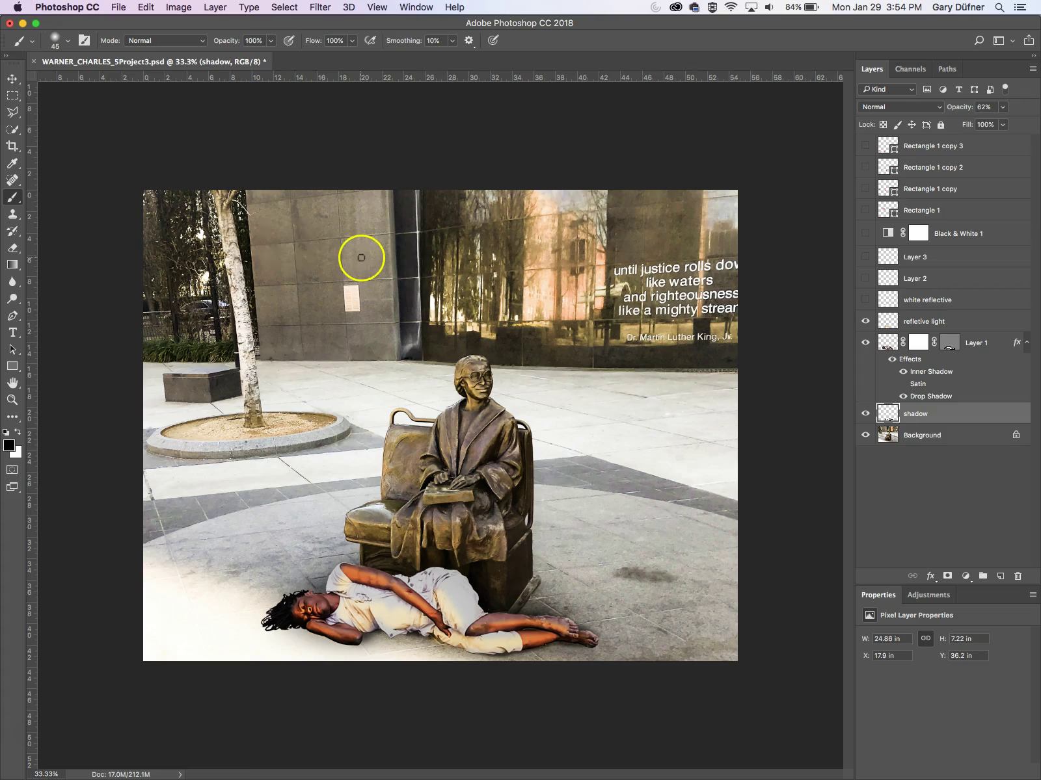
Step: Crop the photo in two passes, removing the quote wall beside the statue and the background down to just above the statue's head
click(12, 146)
drag(105, 167, 786, 676)
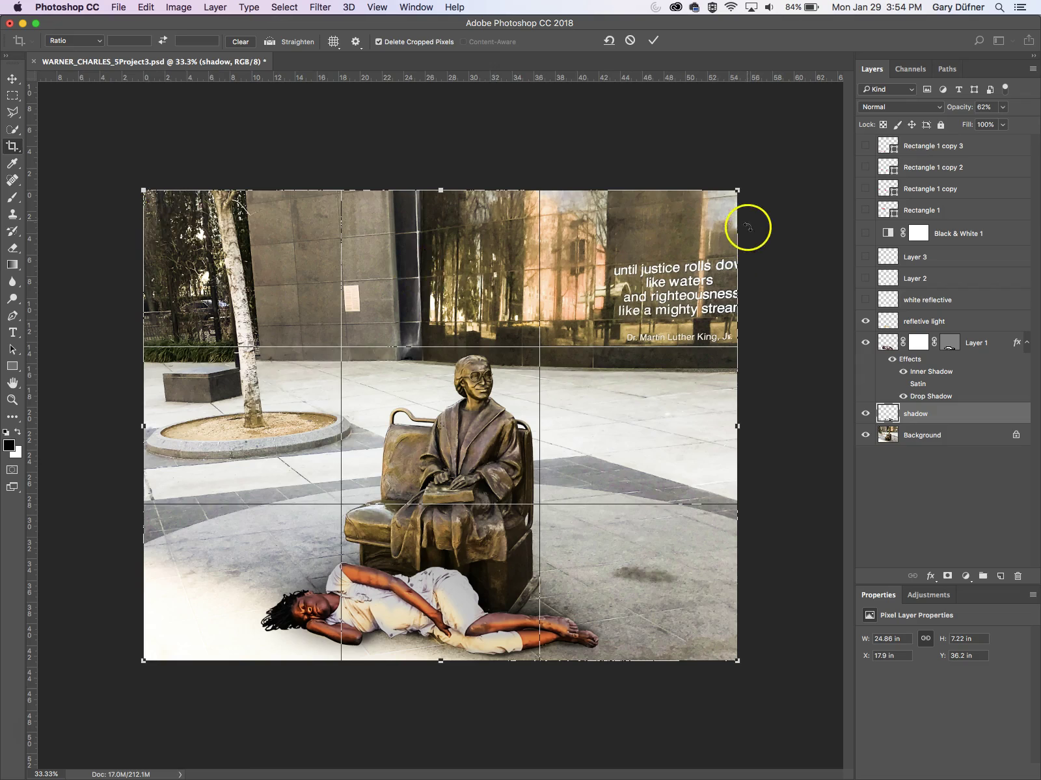
drag(739, 190, 600, 268)
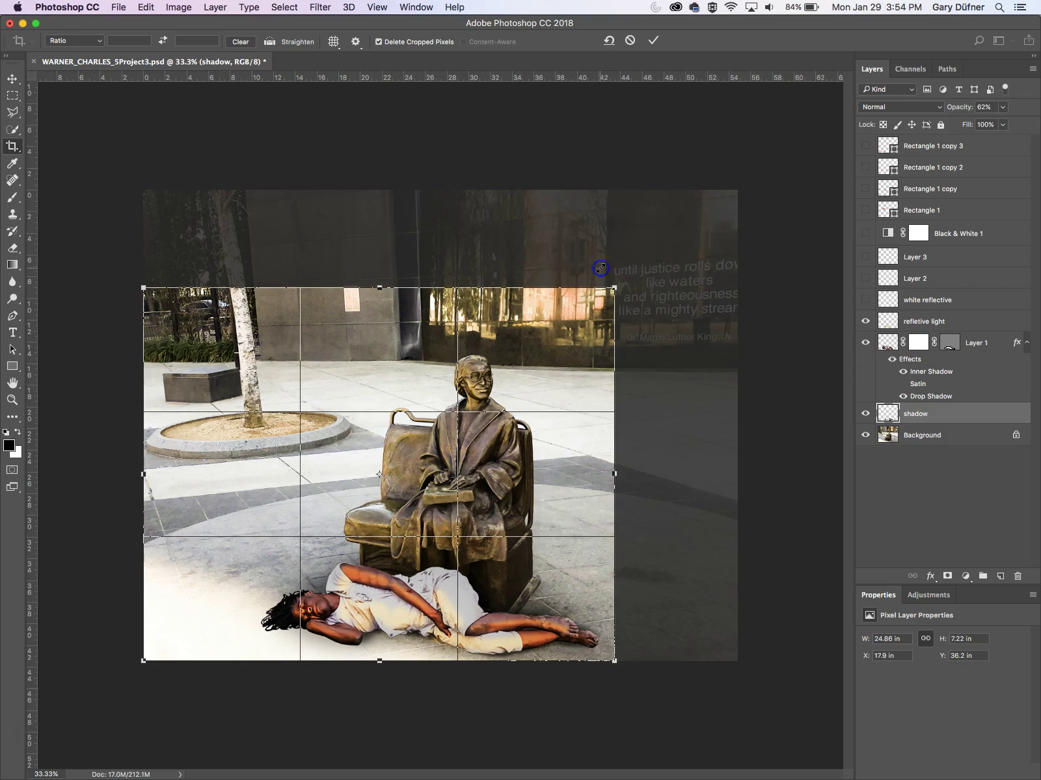
key(Return)
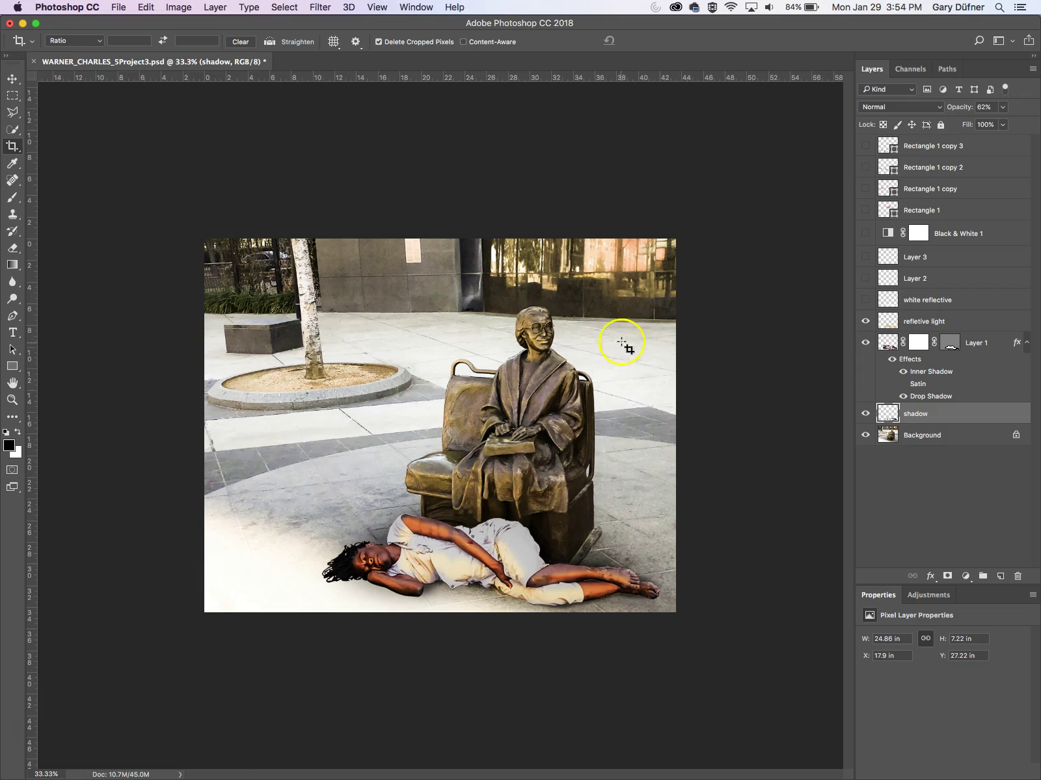
drag(202, 281, 764, 660)
drag(456, 284, 445, 297)
key(Return)
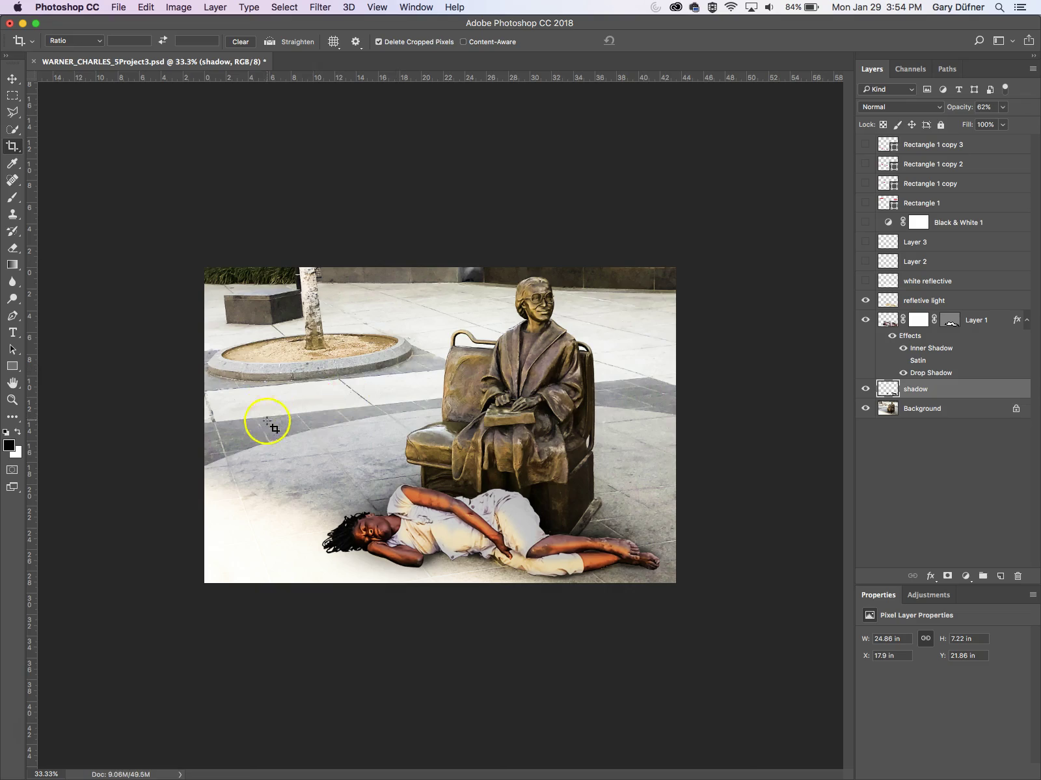
Step: Set the type font to Helvetica Neue in the Regular style
click(13, 332)
click(152, 42)
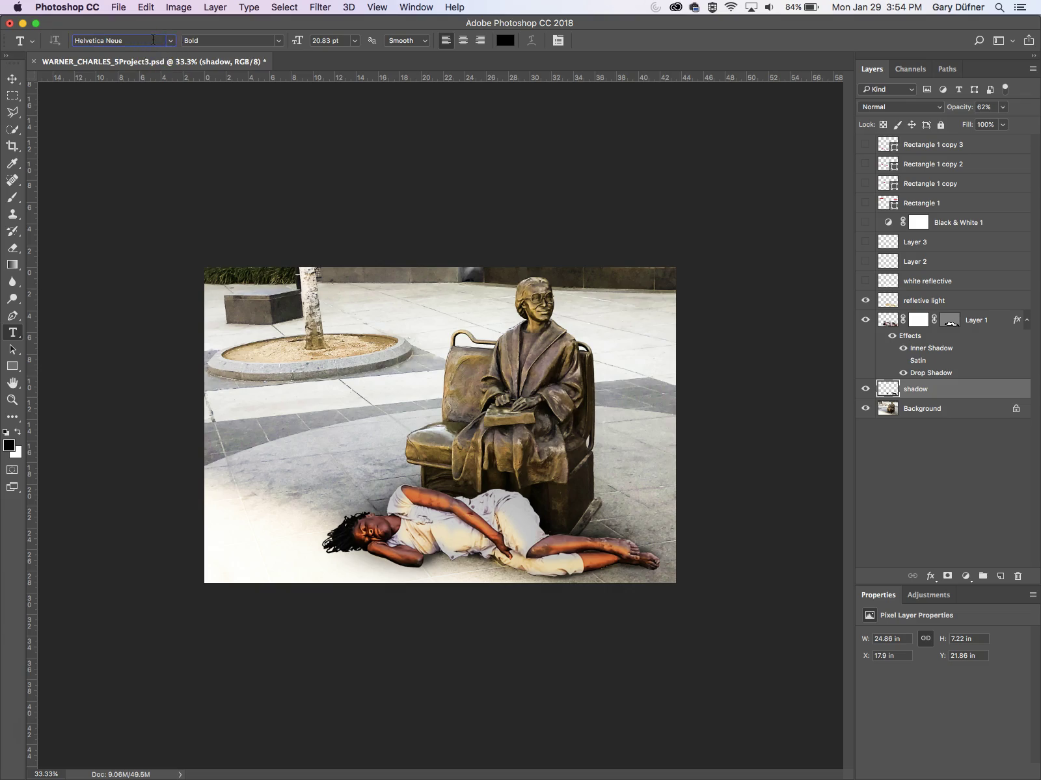
text(Helvetica)
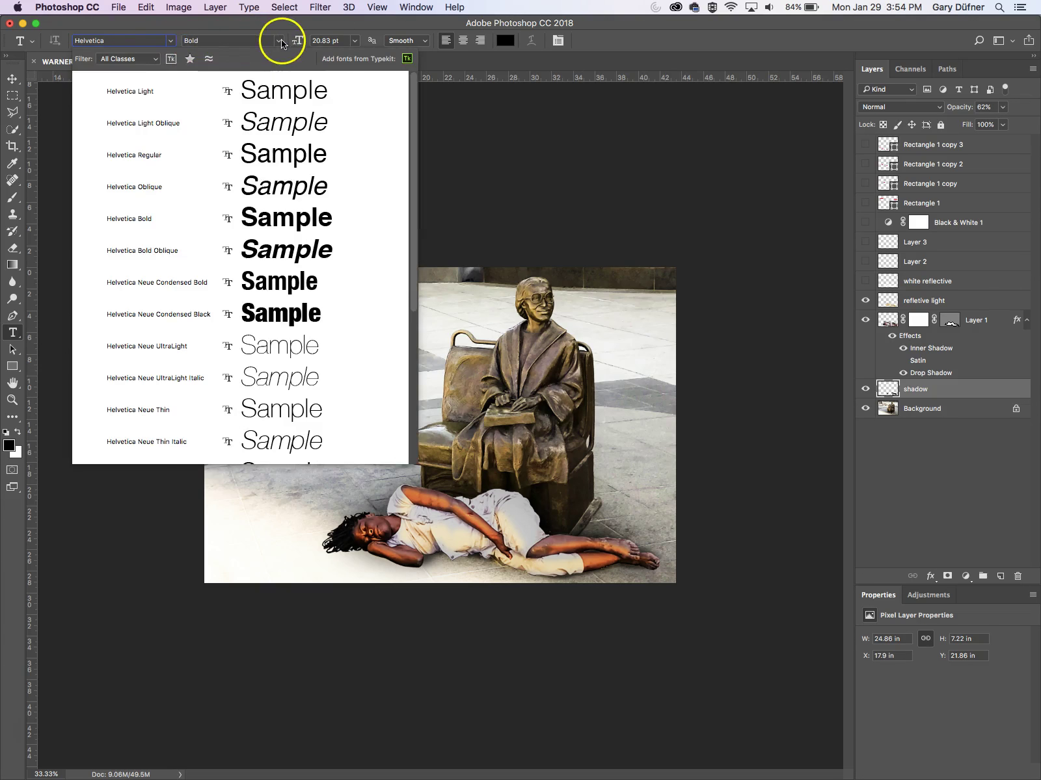
click(279, 41)
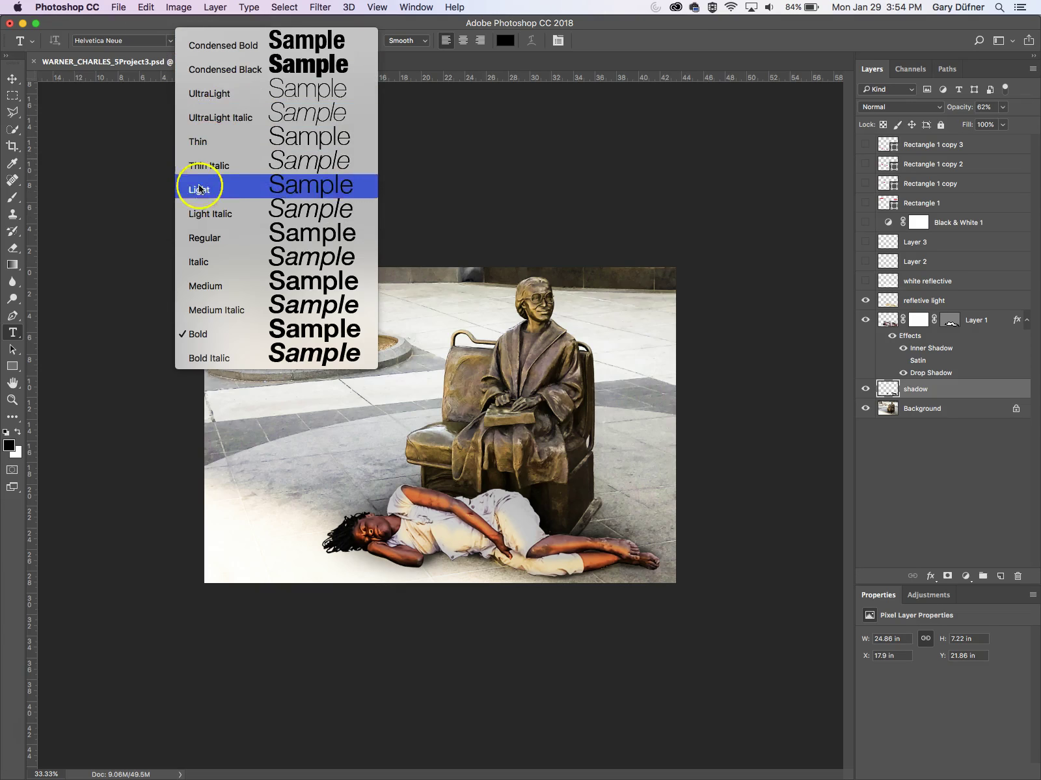
key(Escape)
key(r)
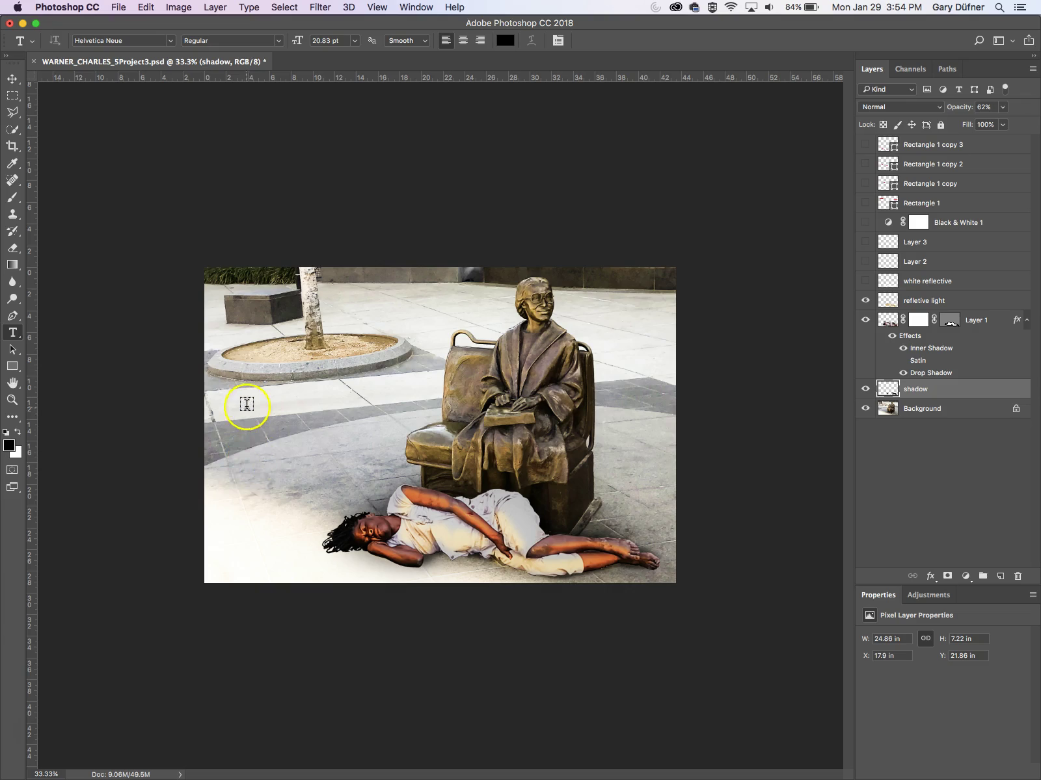
Step: Add the text "HOMLESS" on the pavement beside the bench and scale it up to about 212 pt
click(232, 410)
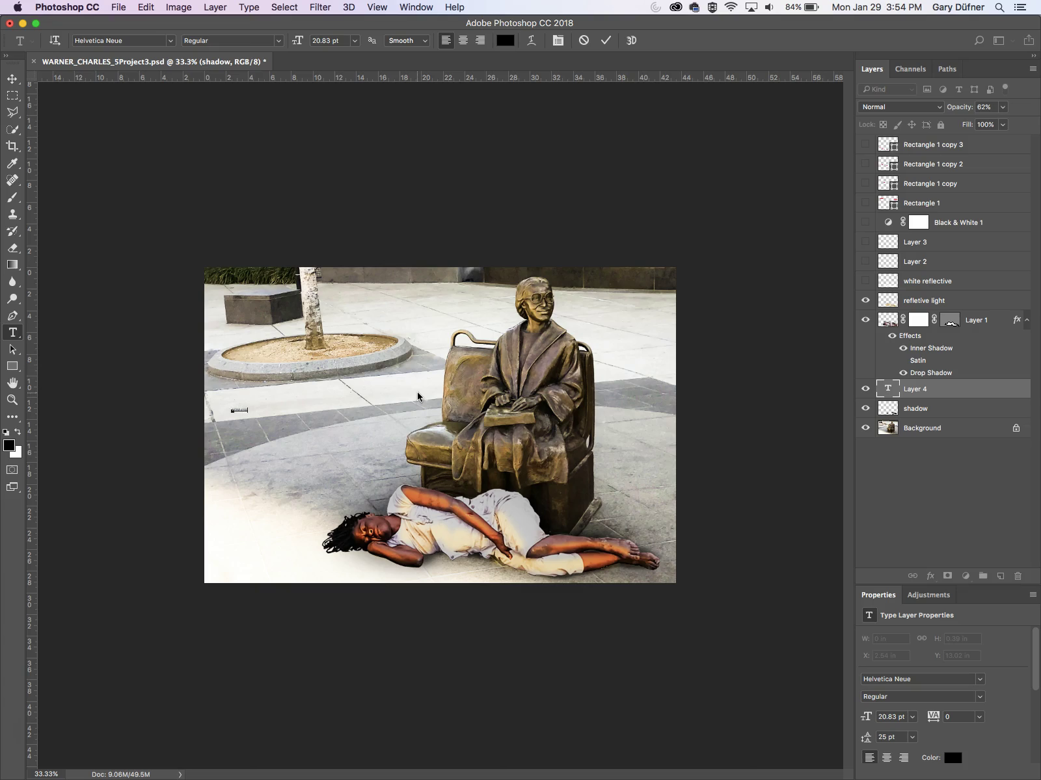
click(13, 79)
key(super+t)
drag(248, 414, 377, 471)
key(Return)
Step: Insert the missing E so the text reads HOMELESS, and shift it slightly up and toward the image's edge
click(16, 333)
click(300, 427)
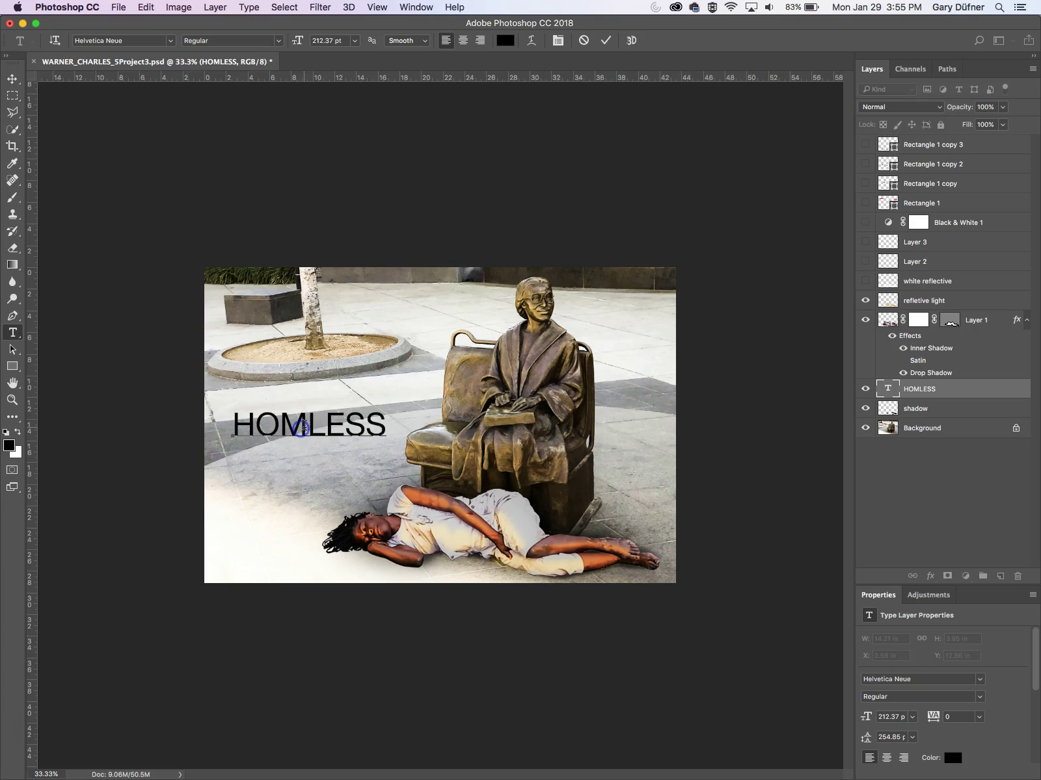
text(E)
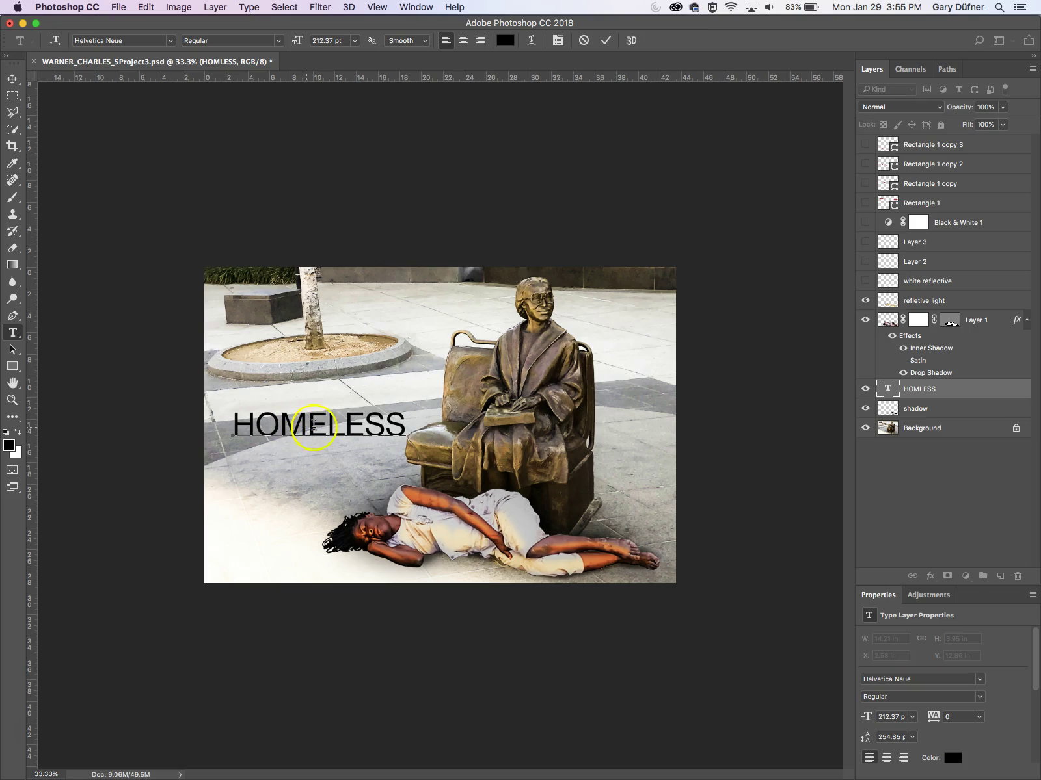
click(11, 78)
drag(368, 432, 333, 401)
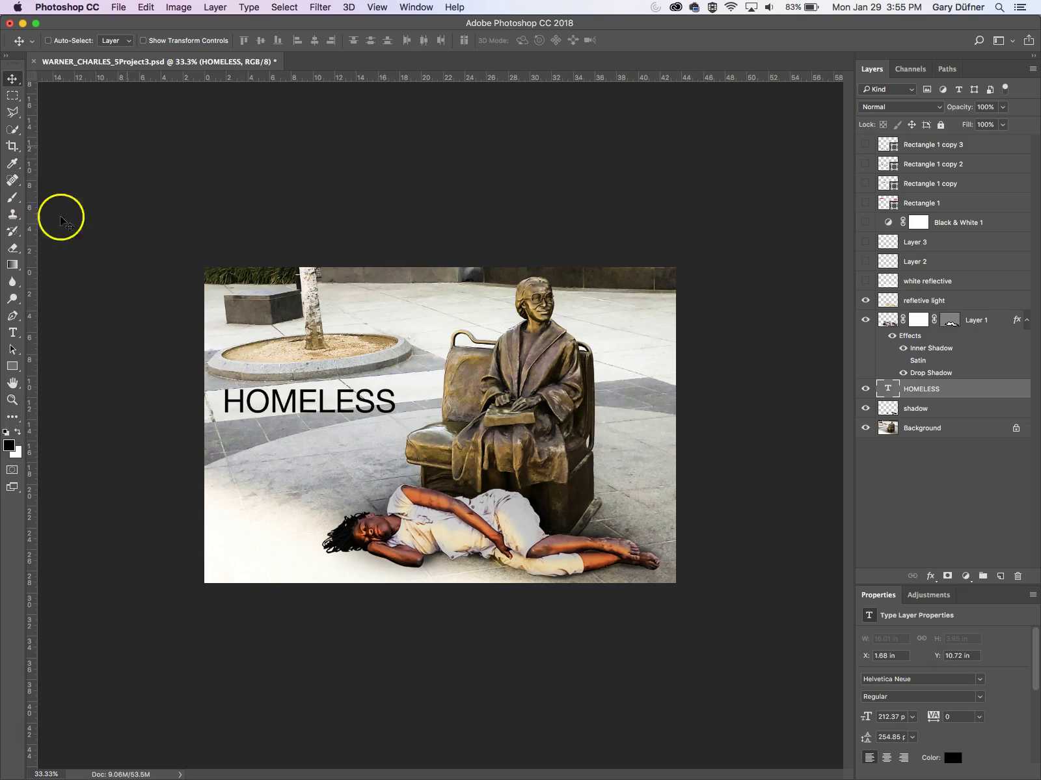
Step: Try the Condensed Bold and Condensed Black styles on the HOMELESS text
click(15, 332)
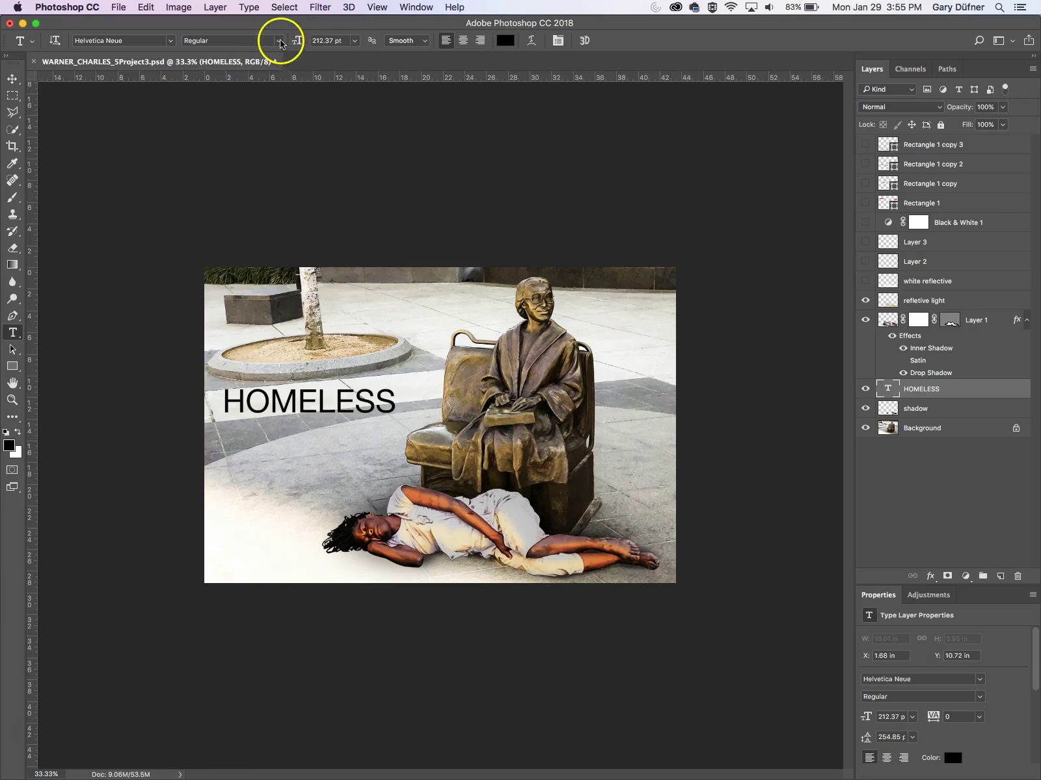
click(279, 41)
click(248, 46)
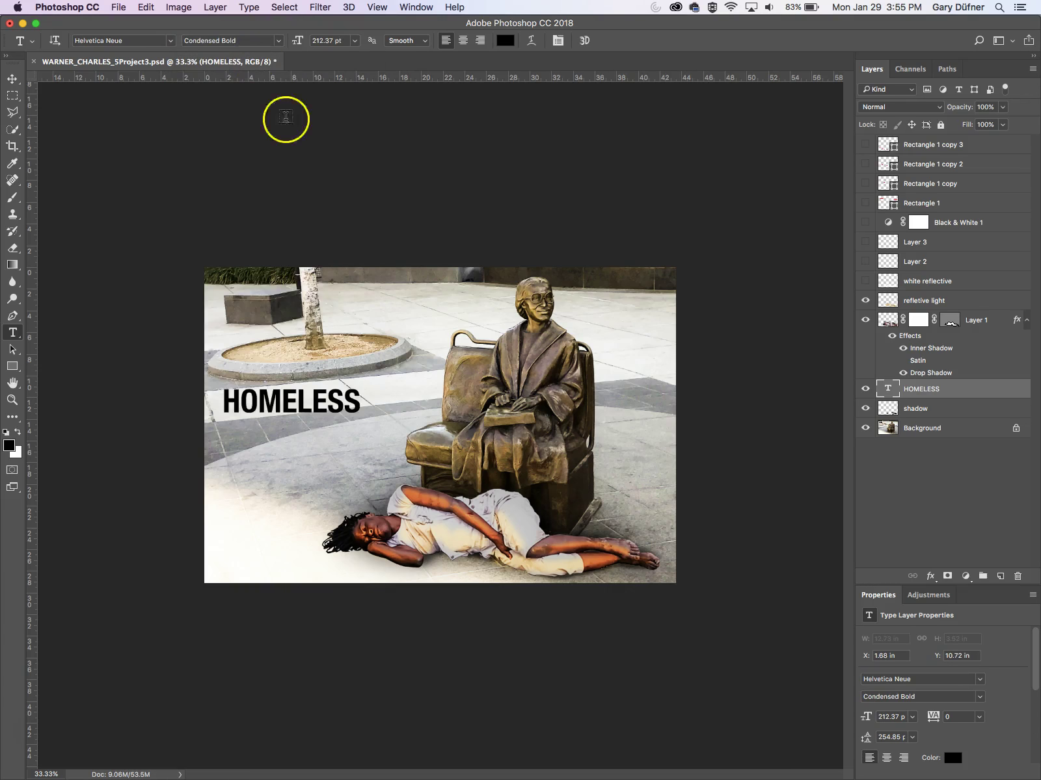
click(274, 42)
click(236, 76)
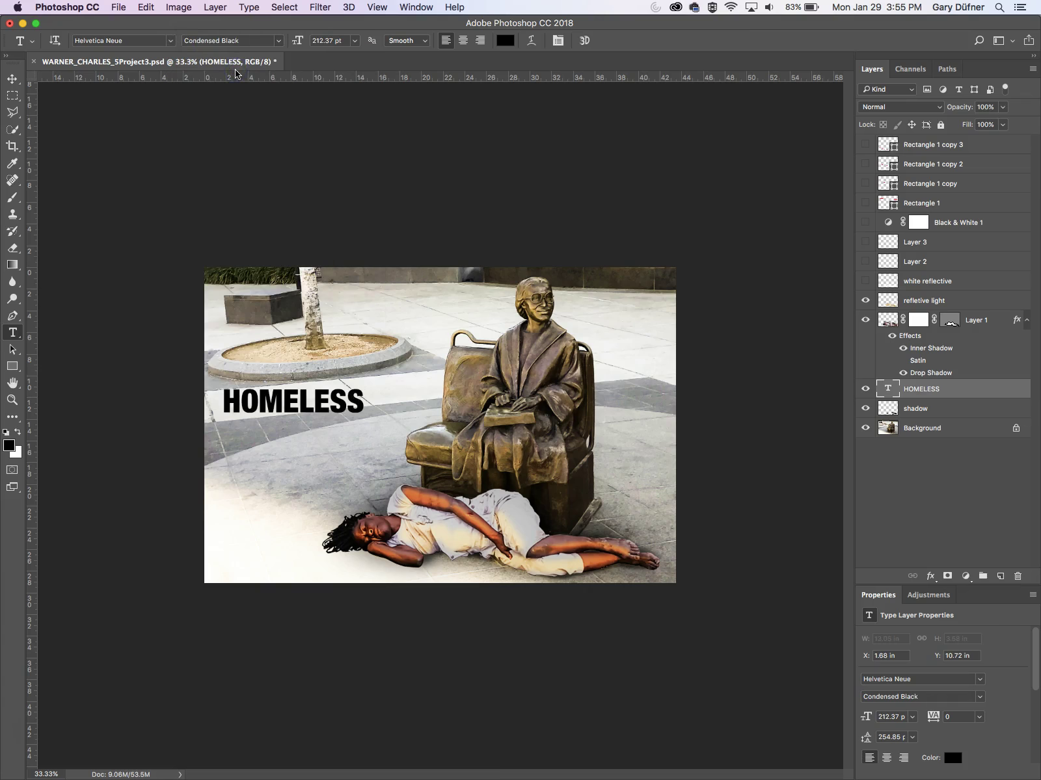
Step: Set the HOMELESS text to the Bold style and nudge it slightly up toward the statue
click(274, 41)
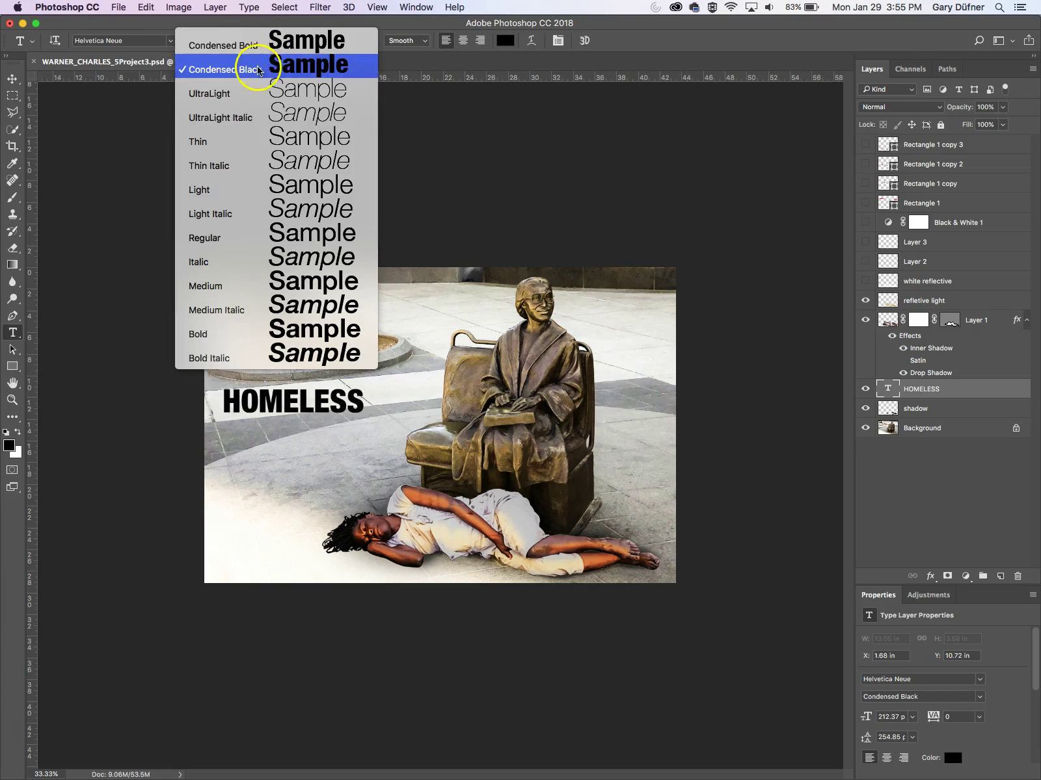
click(212, 334)
click(11, 78)
mouse_move(325, 411)
mouse_down()
mouse_move(325, 424)
mouse_move(331, 405)
mouse_up()
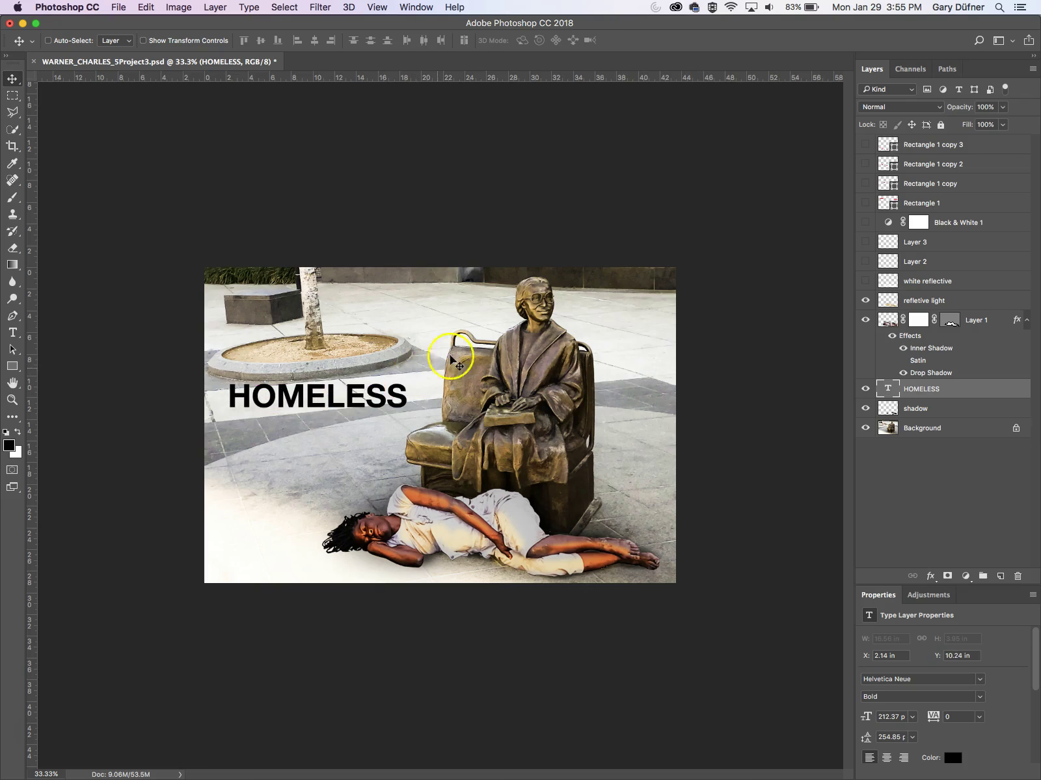
Step: Change the colour of the HOMELESS text to white
click(16, 329)
click(505, 40)
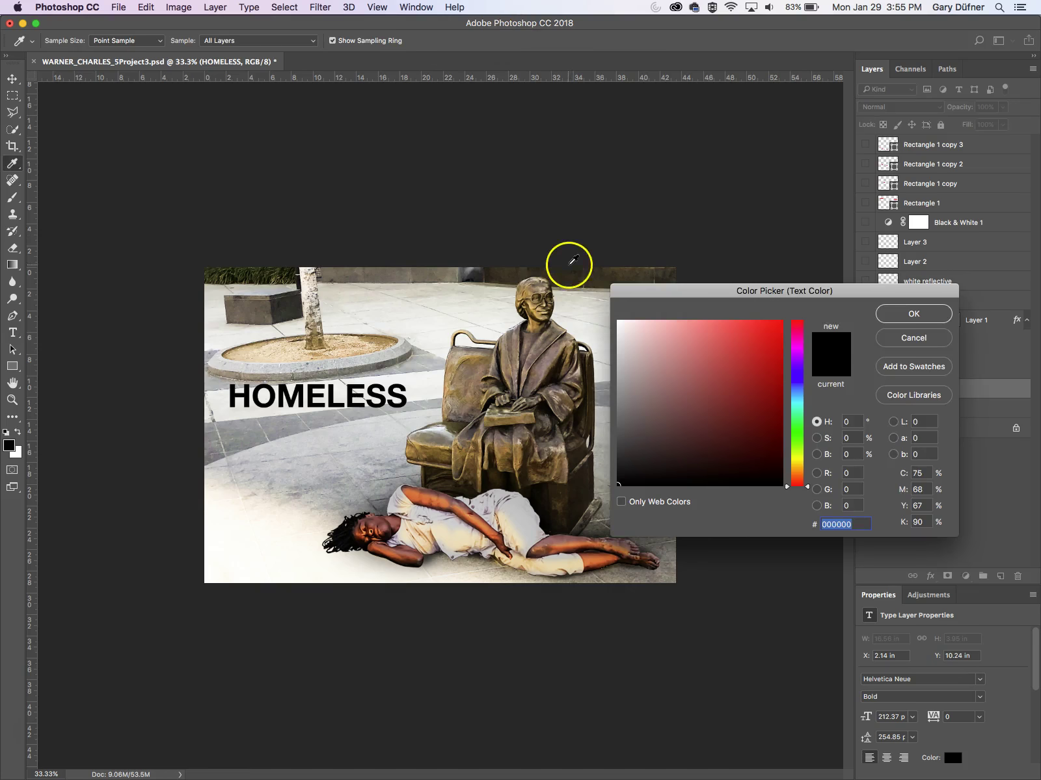
click(568, 268)
key(Return)
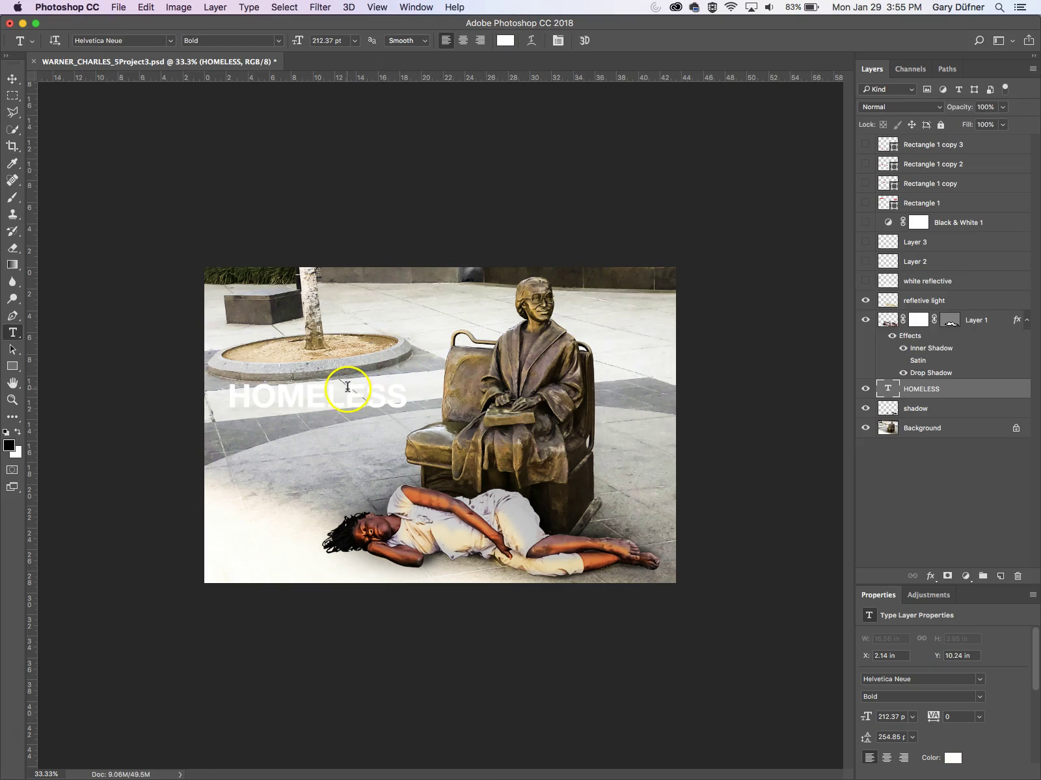
Step: Move the HOMELESS text down onto the darker pavement and place its layer beneath the shadow layer
key(v)
drag(345, 394, 332, 441)
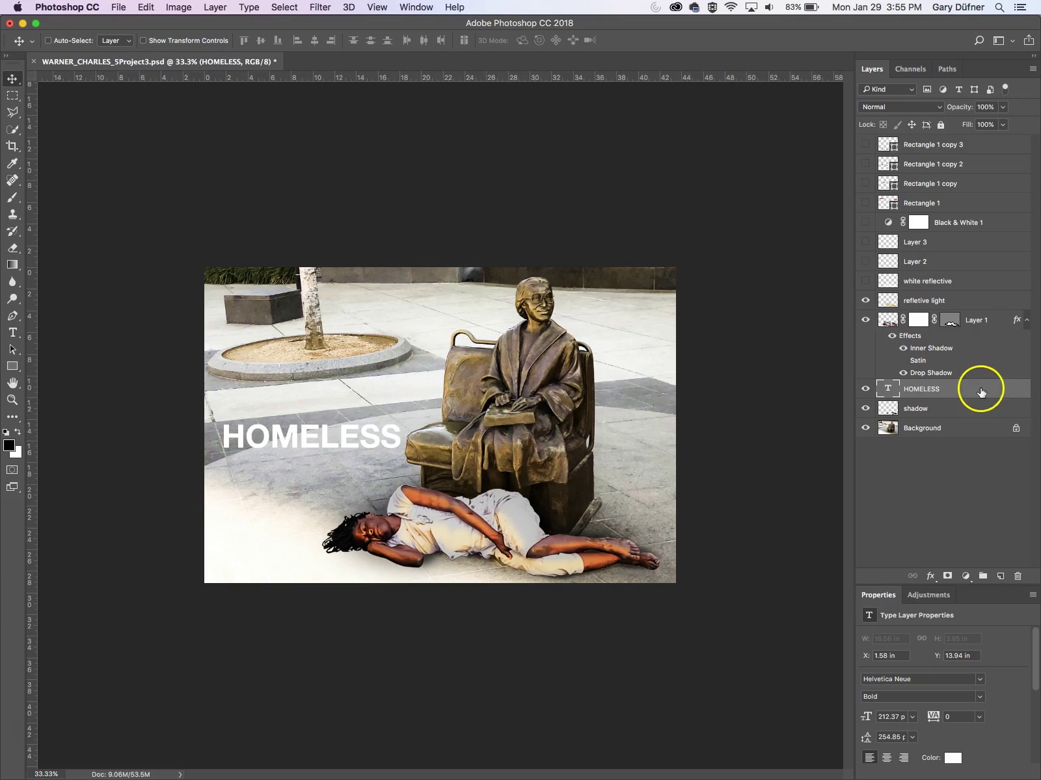
click(945, 409)
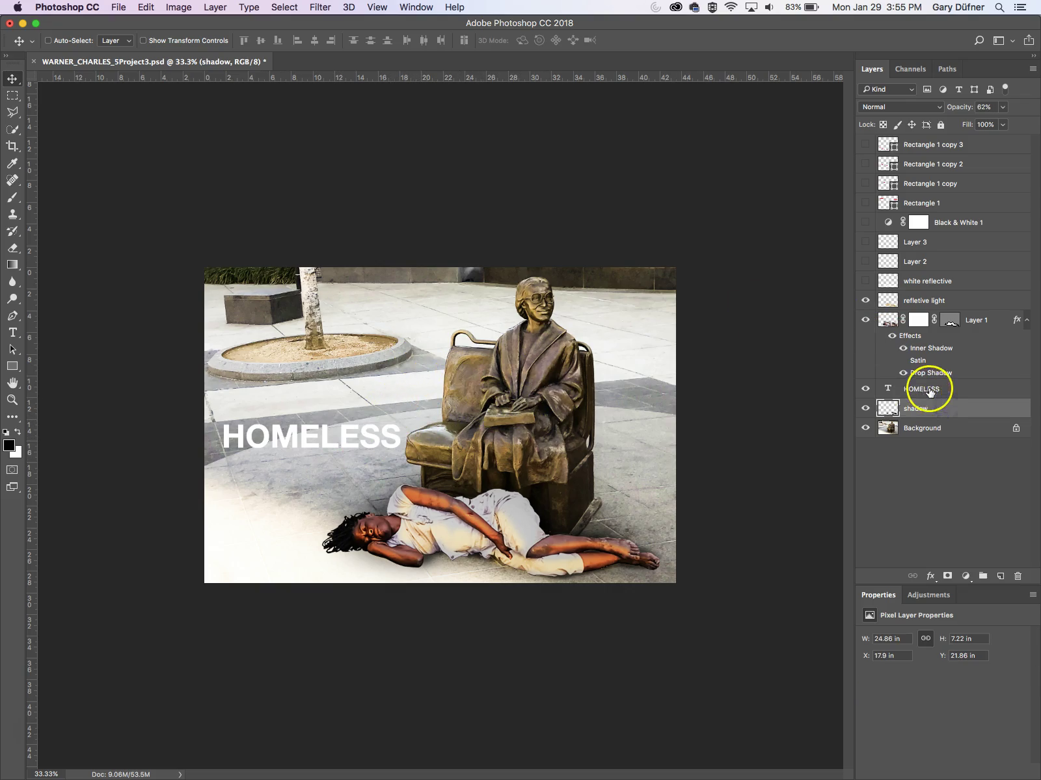
drag(932, 390, 937, 412)
Step: Add a Brightness/Contrast adjustment directly above the Background layer and set its brightness to -39
click(937, 428)
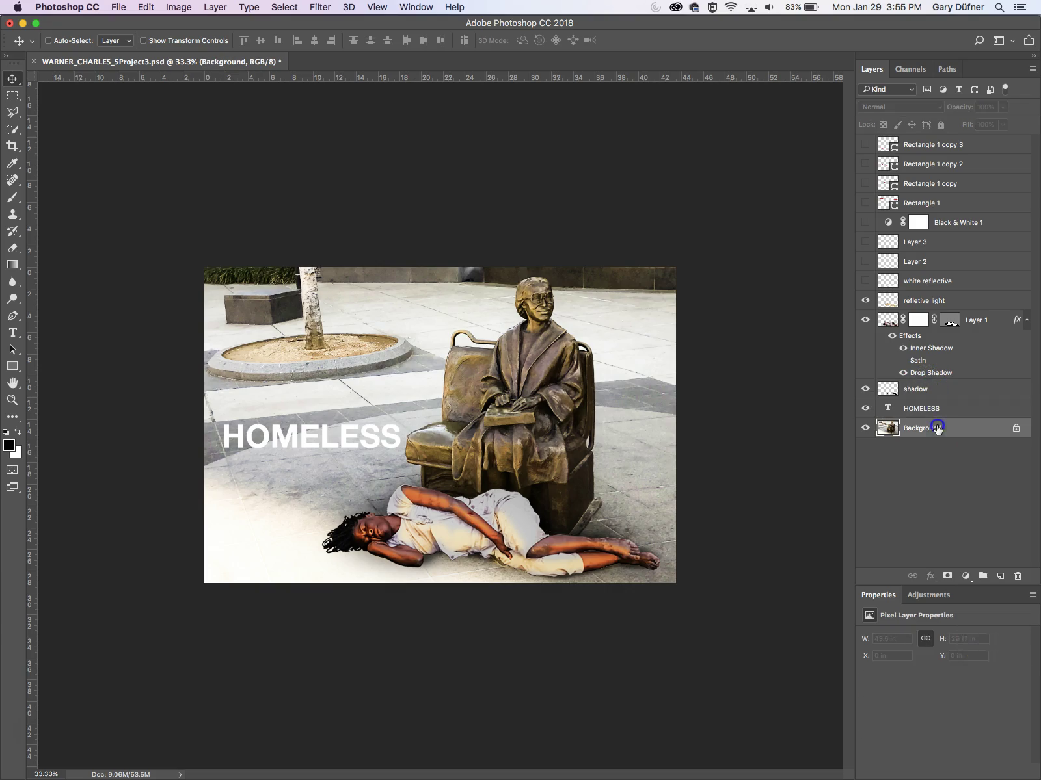
click(967, 577)
click(945, 507)
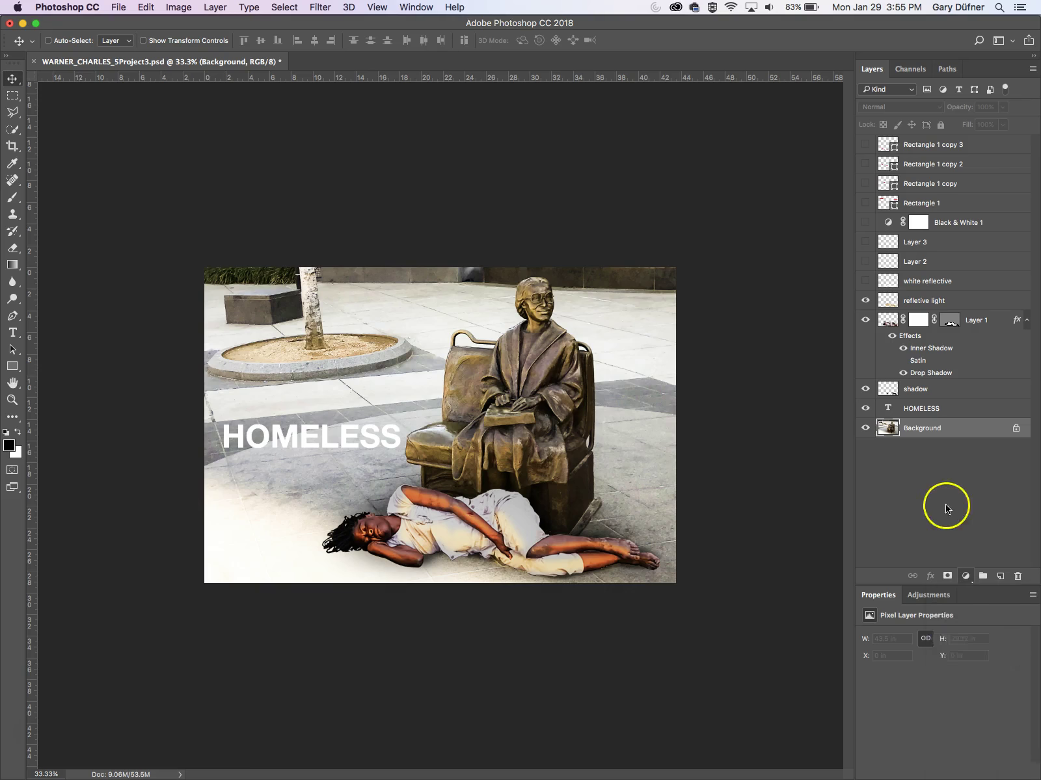
drag(942, 665, 932, 670)
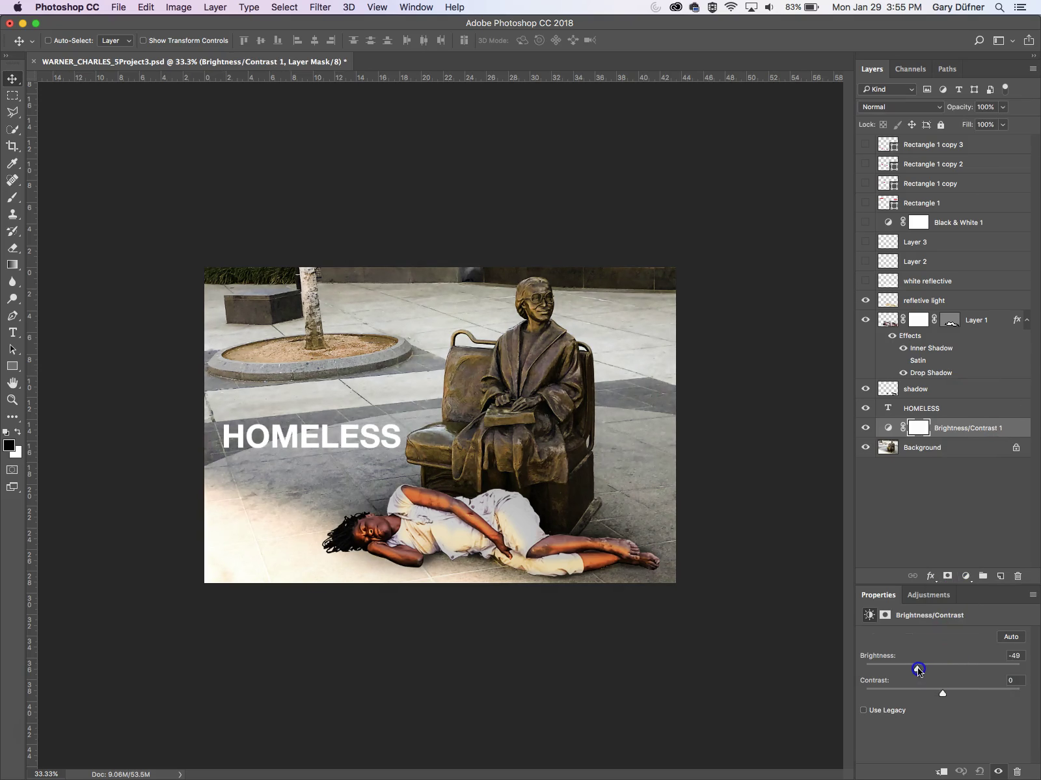
drag(921, 669, 924, 670)
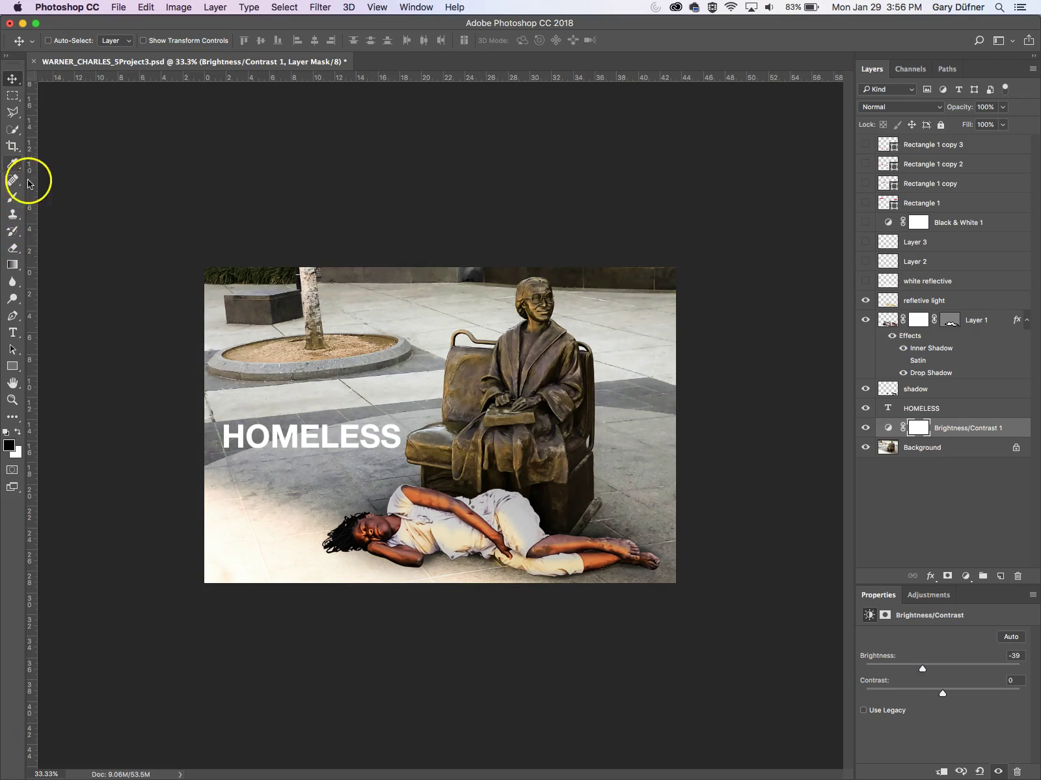
Step: Invert the Brightness/Contrast layer mask to black so the darkening is hidden
click(12, 198)
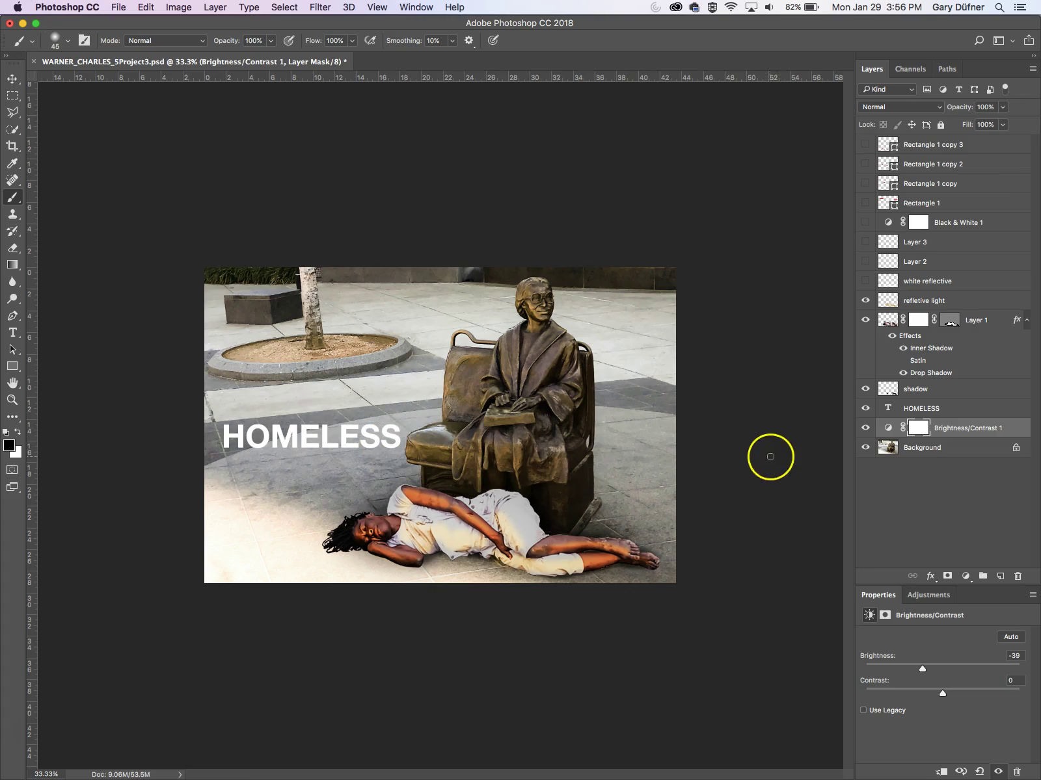
click(919, 429)
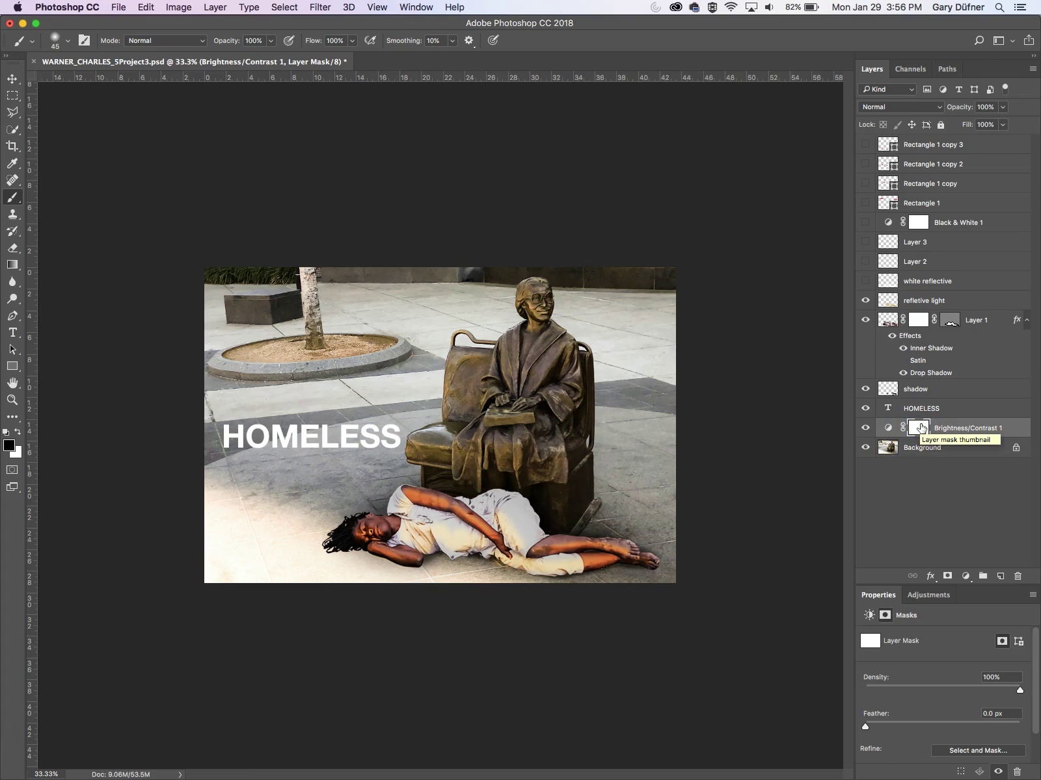
key(super+i)
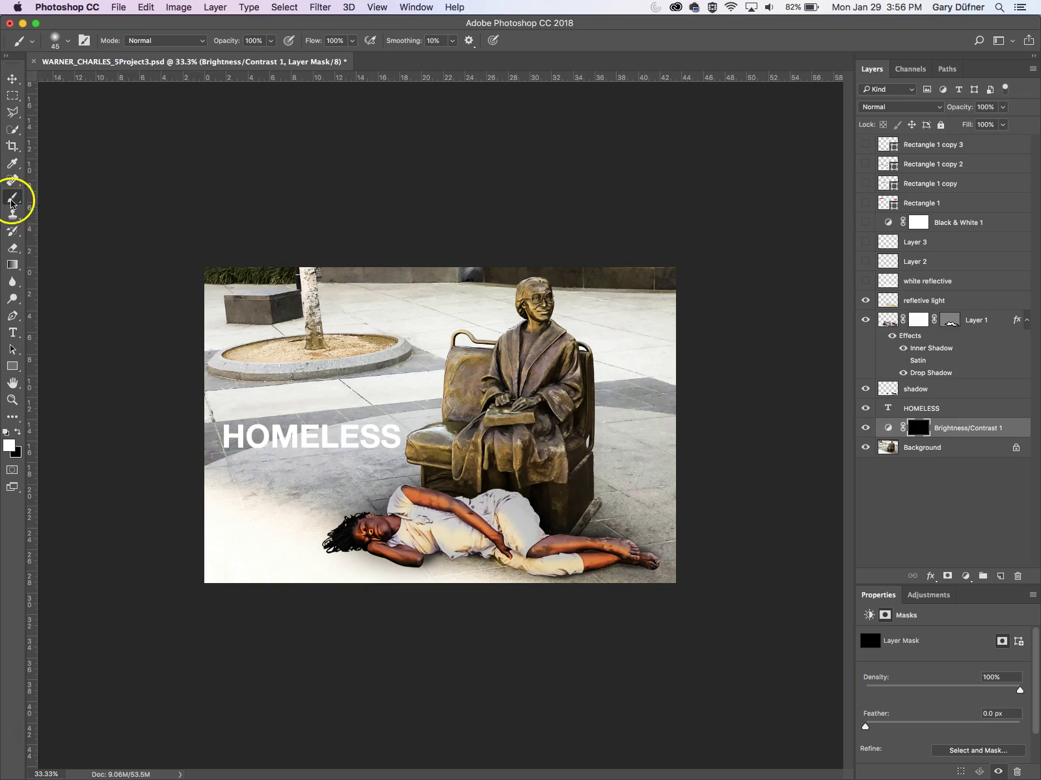
Step: Try painting white on the Brightness/Contrast mask over the pavement around the statue with a 300 px brush
key(bracketright)
key(bracketright)
key(bracketright)
key(bracketright)
key(bracketright)
key(bracketright)
key(bracketright)
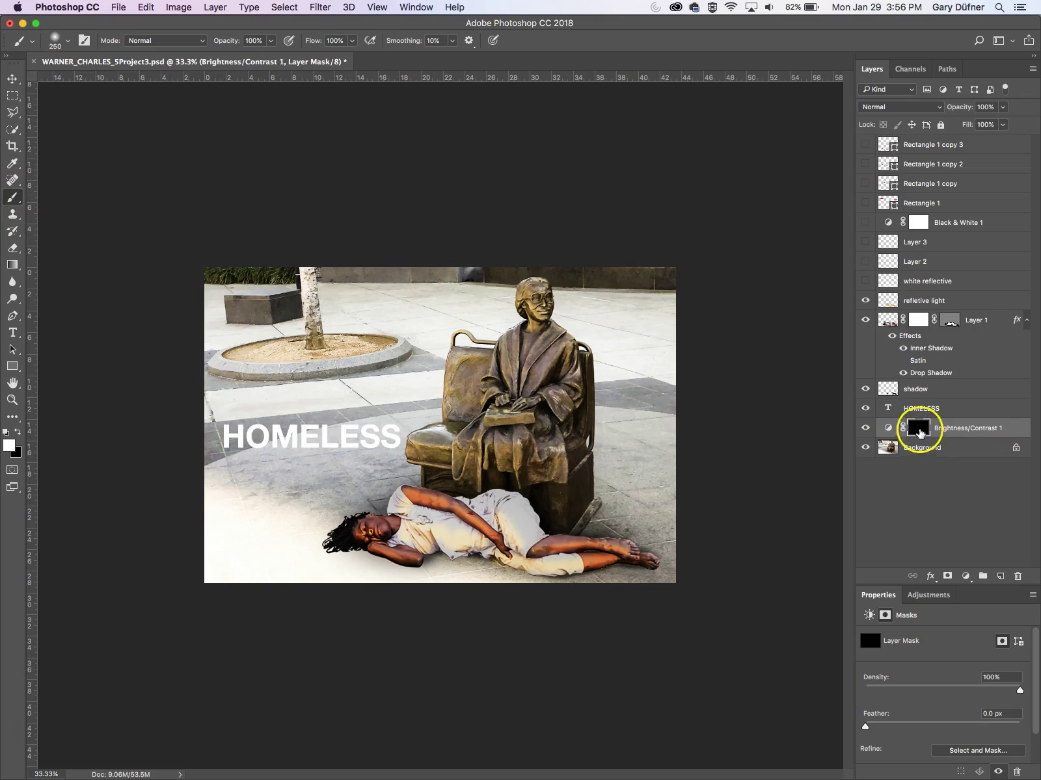
key(bracketright)
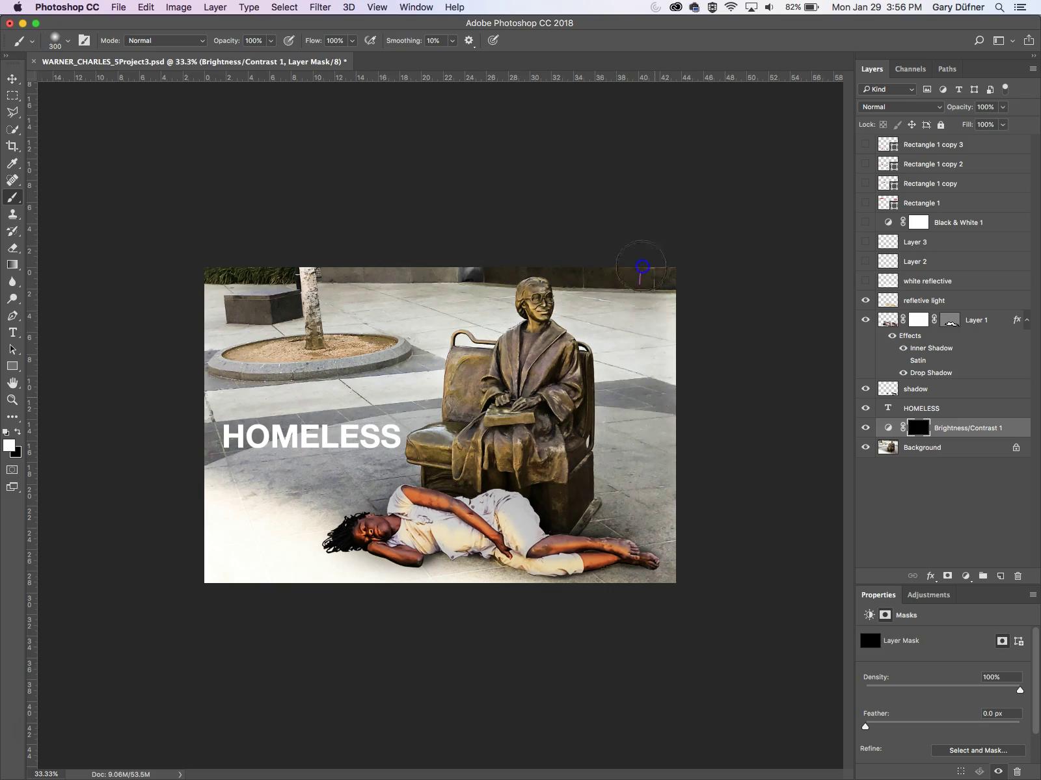
click(659, 485)
click(619, 340)
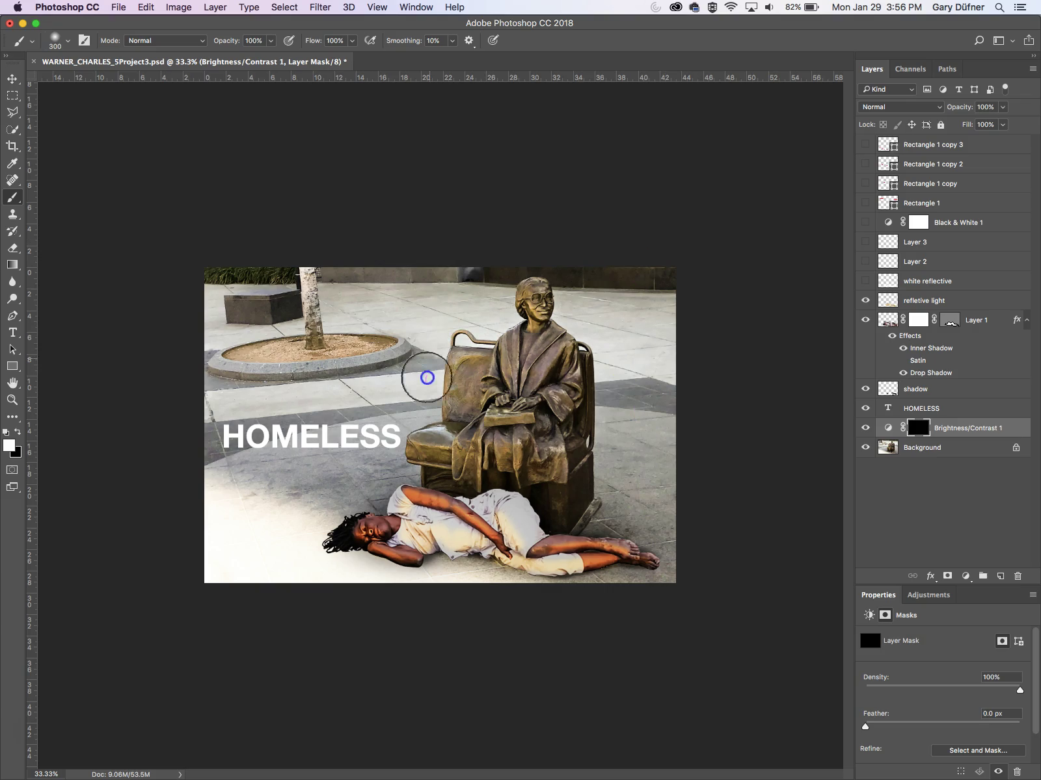
click(362, 494)
mouse_move(361, 494)
mouse_down()
mouse_move(340, 482)
mouse_move(304, 497)
mouse_move(357, 488)
mouse_up()
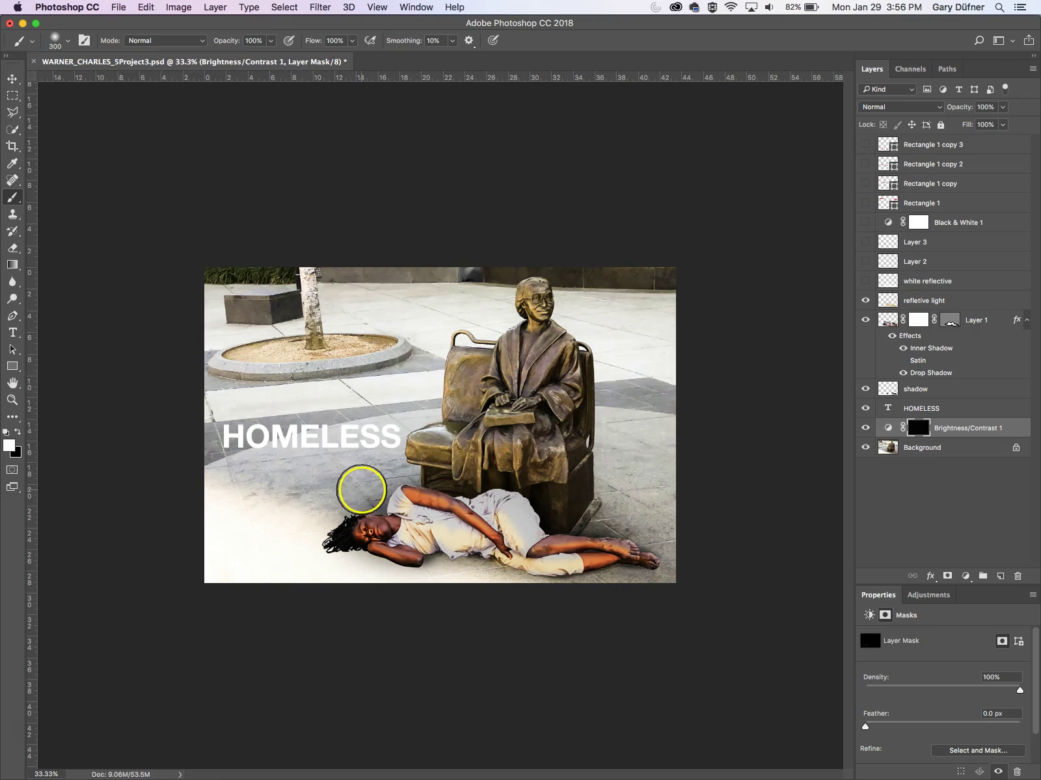
Step: Undo the white mask strokes and repaint the darkening over the pavement around the HOMELESS text with a 400 px brush
key(super+alt+z)
key(super+alt+z)
key(super+alt+z)
mouse_move(387, 429)
mouse_down()
mouse_move(235, 420)
mouse_move(366, 427)
mouse_move(319, 398)
mouse_move(214, 387)
mouse_move(400, 392)
mouse_move(317, 377)
mouse_move(437, 371)
mouse_move(455, 350)
mouse_up()
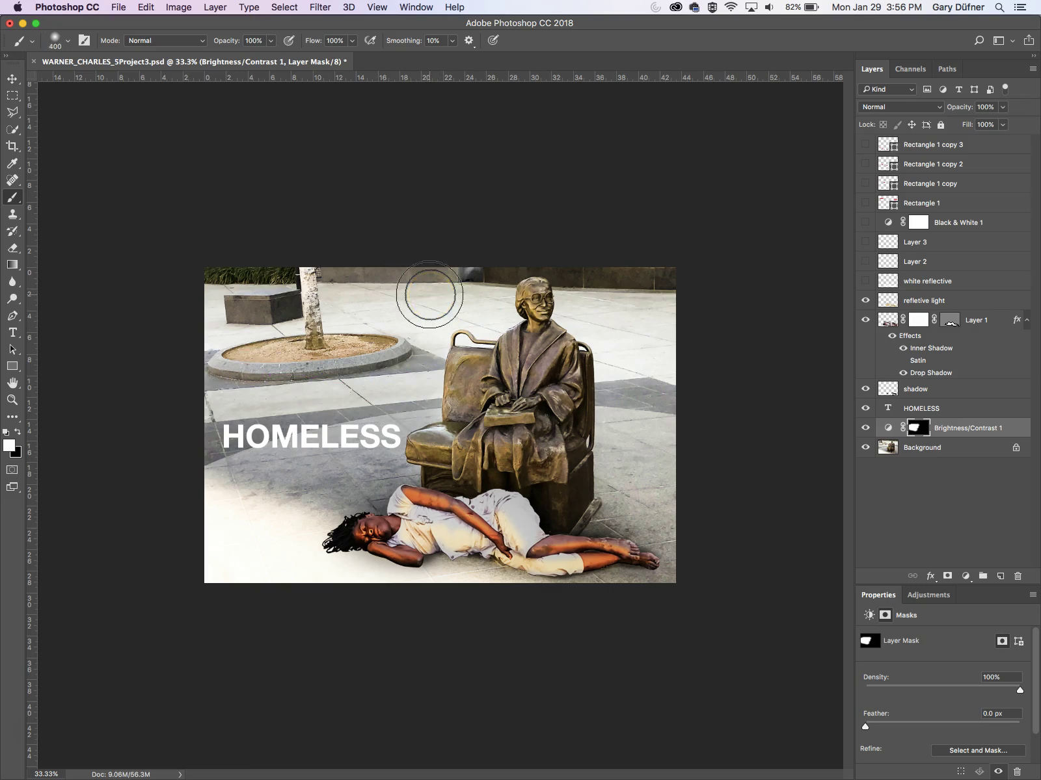
Step: Soften the mask's upper edge in black with a 1000 px brush and compare the image with the adjustment hidden and shown
key(bracketright)
key(bracketright)
key(bracketright)
key(bracketright)
key(bracketright)
key(bracketright)
click(18, 431)
mouse_move(195, 305)
mouse_down()
mouse_move(202, 298)
mouse_move(411, 305)
mouse_move(499, 261)
mouse_move(398, 286)
mouse_up()
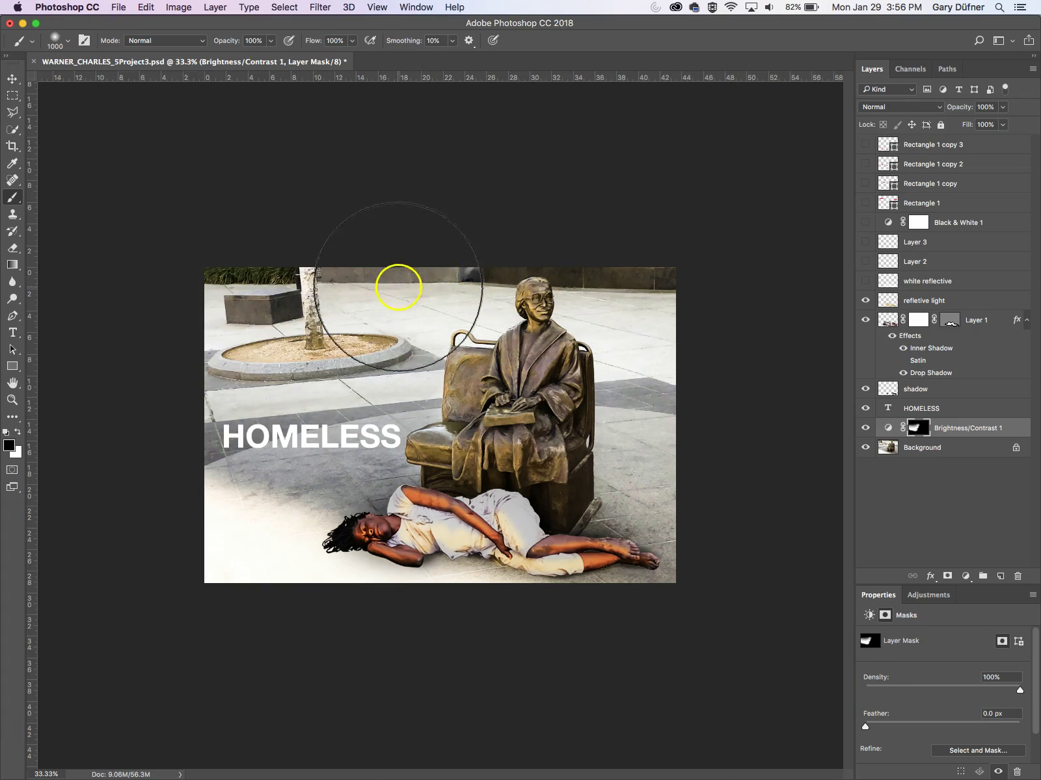
click(865, 428)
click(865, 428)
click(865, 428)
click(865, 428)
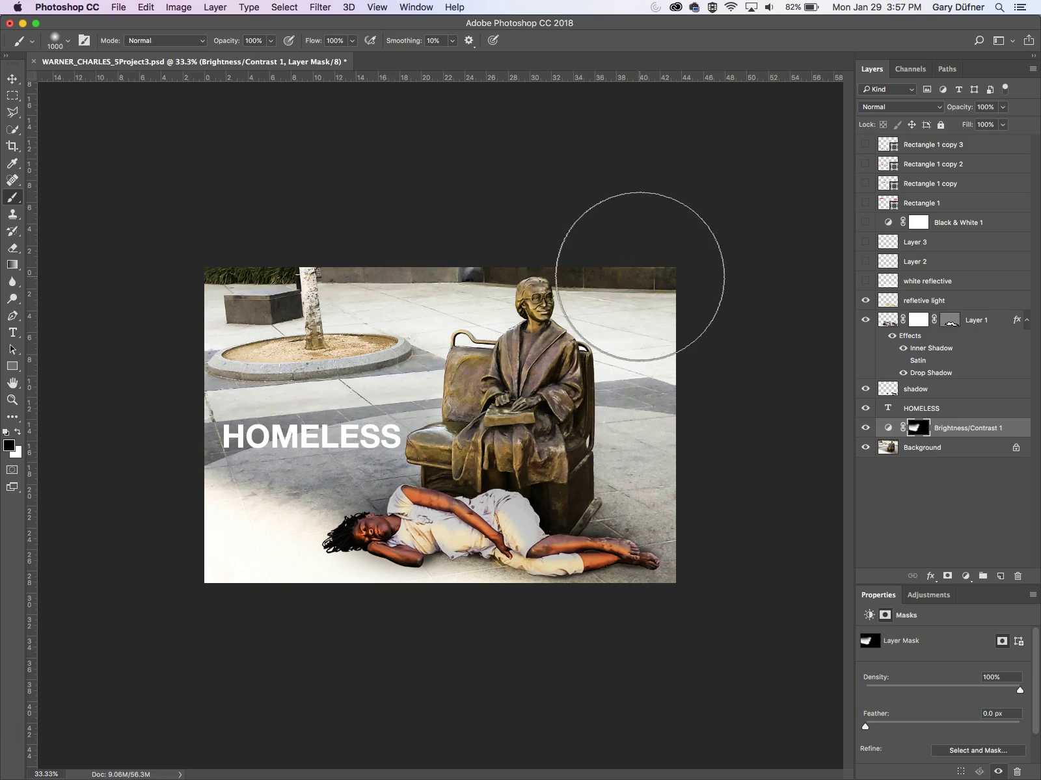
Step: Nudge the HOMELESS text left towards the image edge, to an X position of 0.98 in
mouse_move(646, 273)
mouse_down()
mouse_move(622, 293)
mouse_move(599, 283)
mouse_move(556, 289)
mouse_move(625, 290)
mouse_move(637, 307)
mouse_move(327, 261)
mouse_move(309, 189)
mouse_move(164, 197)
mouse_move(50, 92)
mouse_move(12, 80)
mouse_up()
click(11, 80)
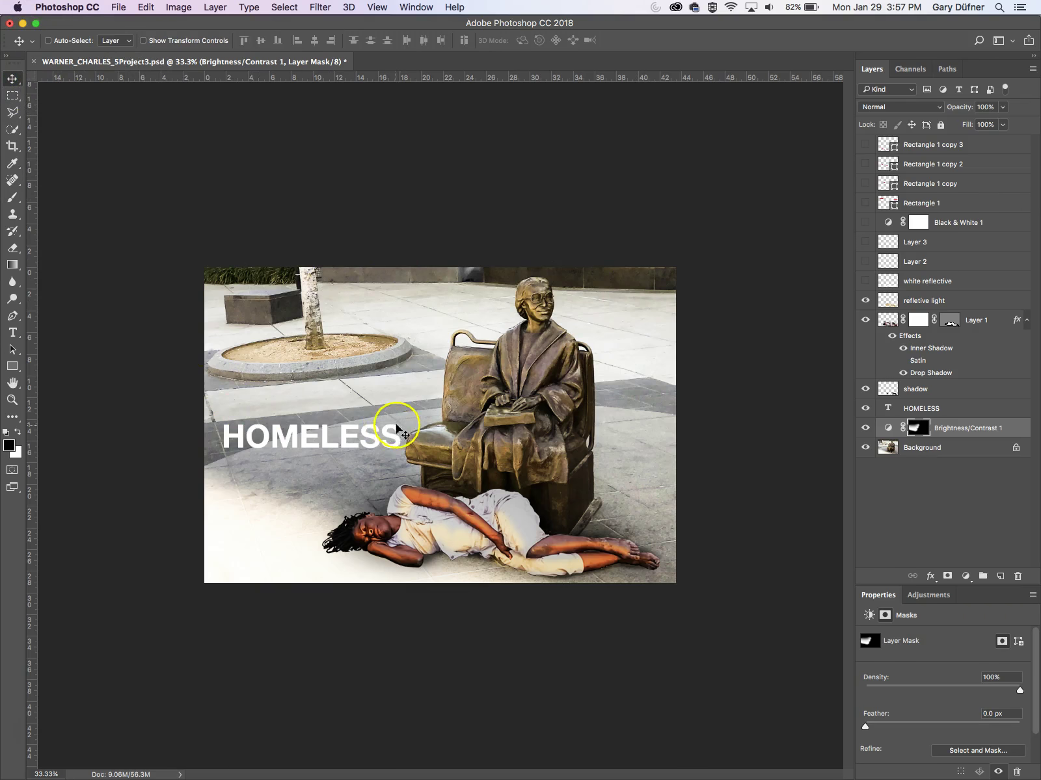
right_click(320, 440)
click(331, 431)
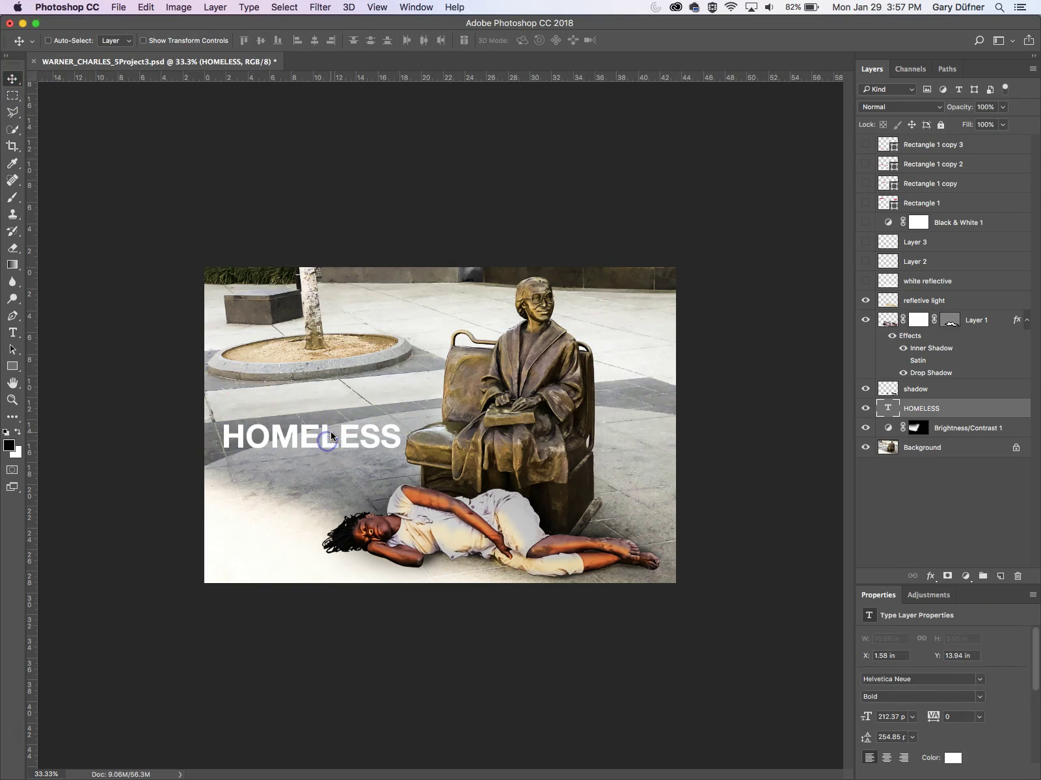
key(Left)
key(Left)
key(Left)
key(Left)
key(Left)
key(Left)
key(Left)
key(Left)
key(Left)
key(Left)
key(Left)
key(Left)
key(Left)
key(Left)
key(Left)
key(Left)
key(Left)
key(Left)
key(Left)
key(Left)
key(Left)
key(Left)
key(Left)
key(Left)
key(Left)
key(Left)
key(Left)
key(Left)
key(Left)
key(Left)
key(Left)
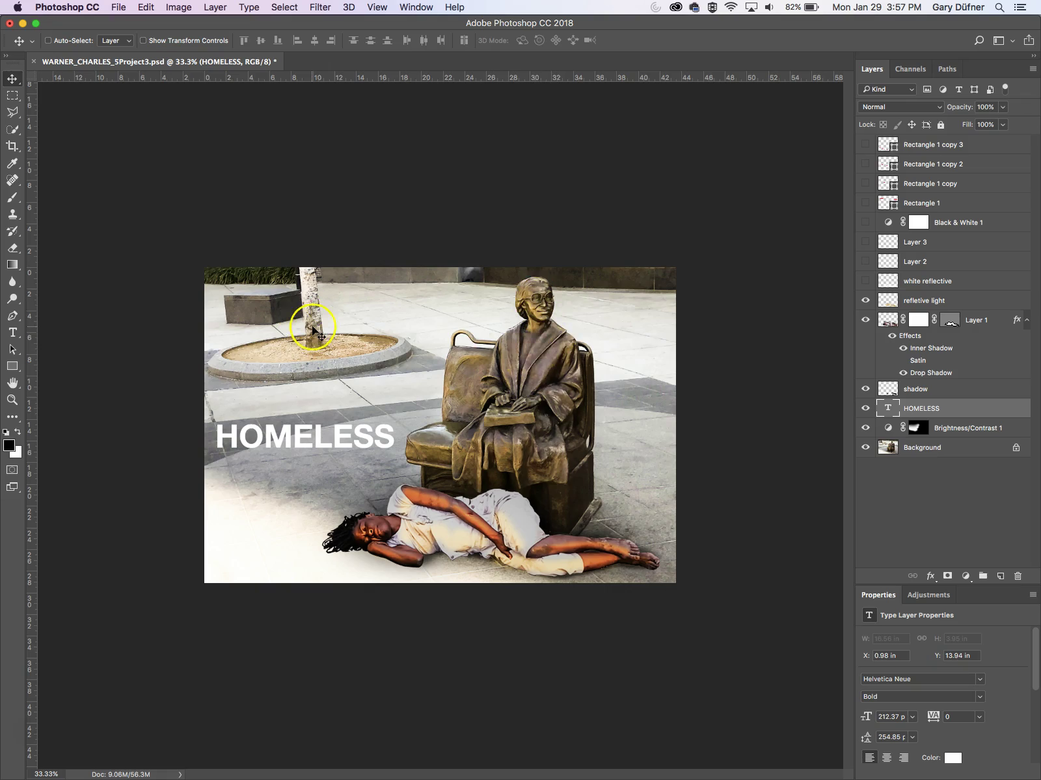
Step: Copy the Background's upper-left area with the planter, tree and block to a new layer, and check the copy by toggling layer visibility
click(12, 95)
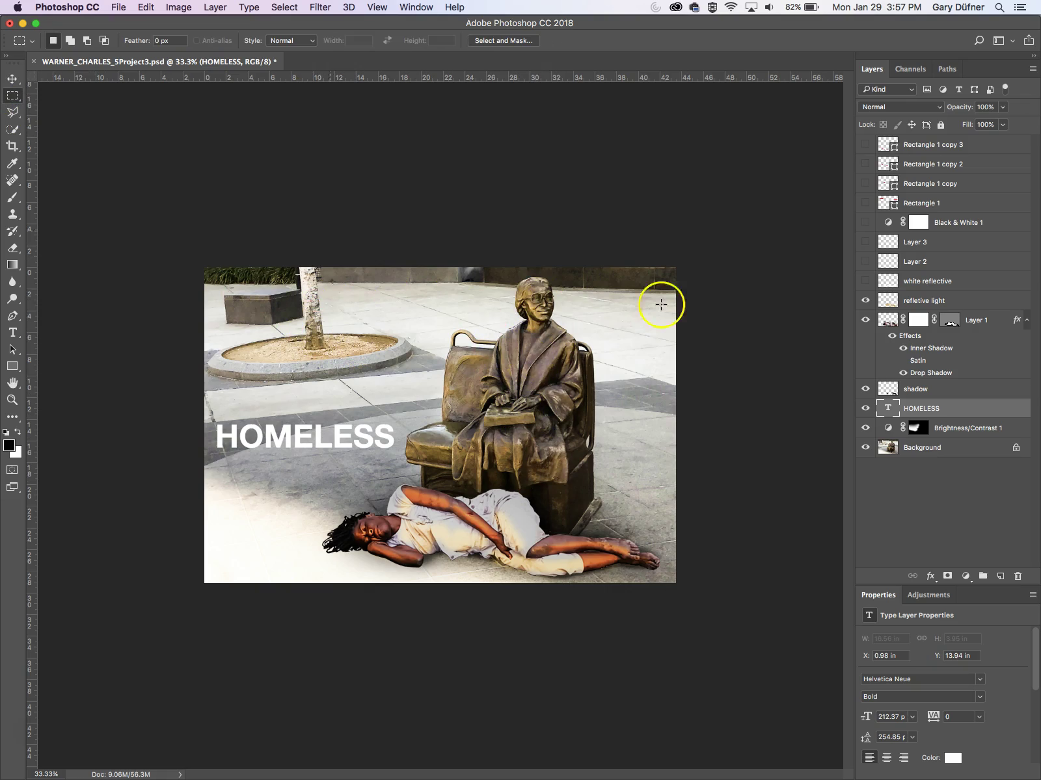
click(937, 449)
drag(196, 252, 444, 400)
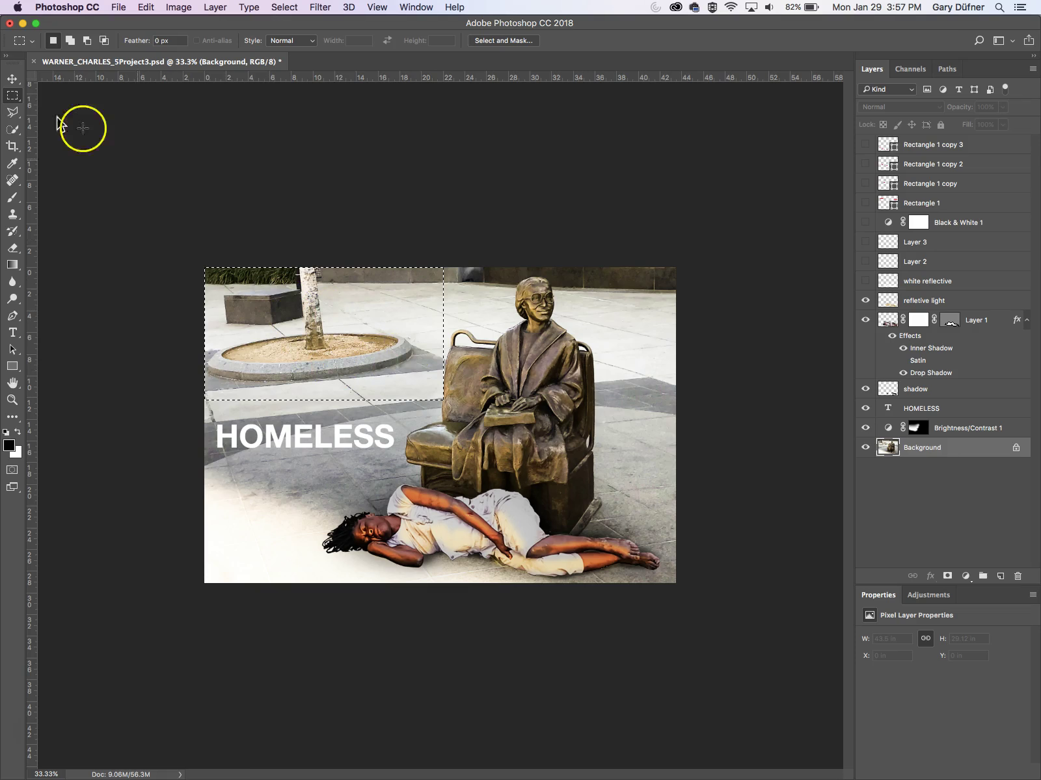
drag(13, 95, 65, 93)
key(ctrl+j)
click(865, 467)
click(865, 447)
click(865, 447)
click(865, 467)
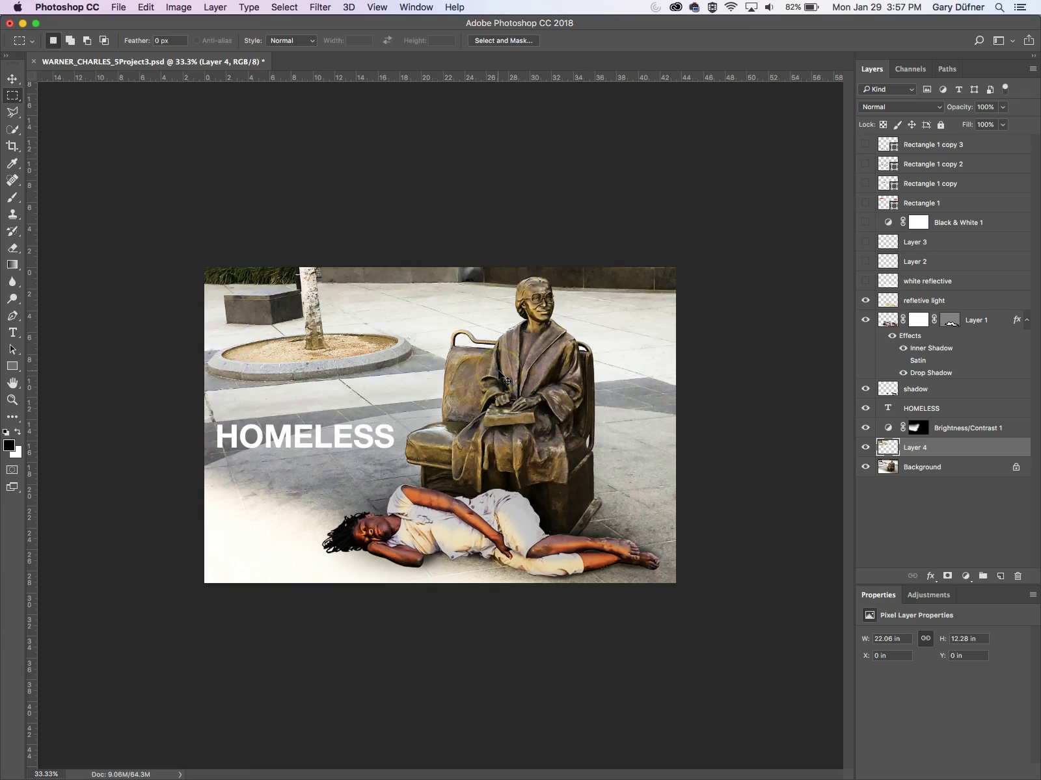
Step: Distort the copied planter area by pulling its upper-left corner inward so the tree stands straighter
key(super+t)
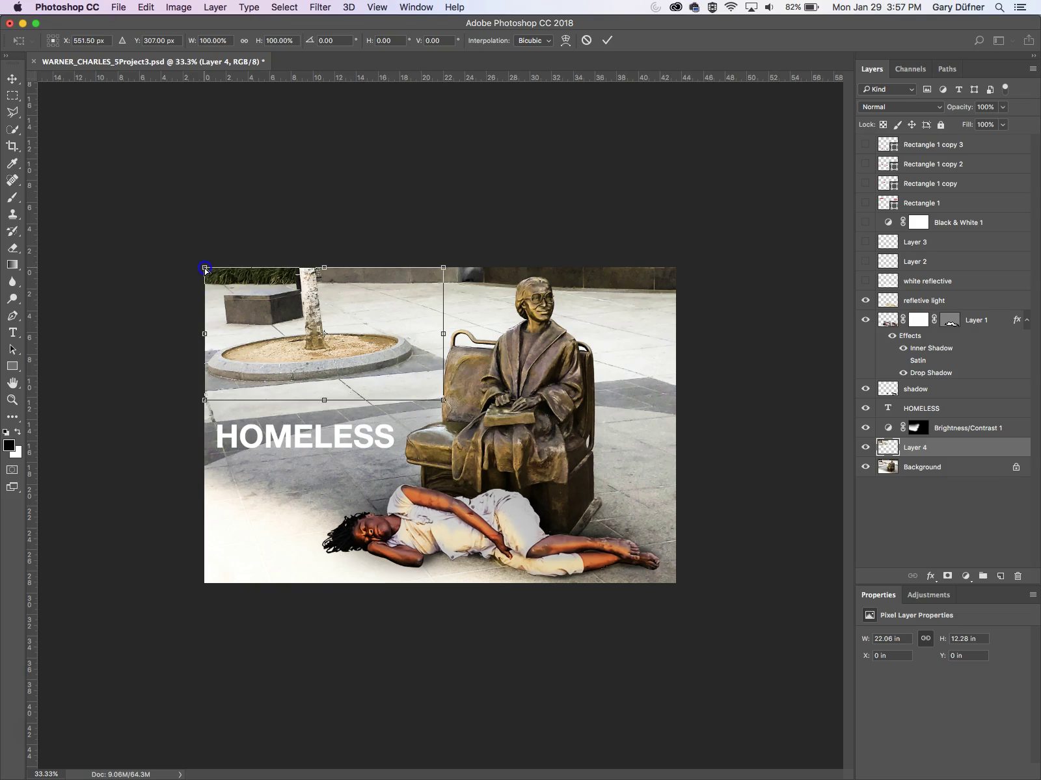
drag(206, 269, 224, 266)
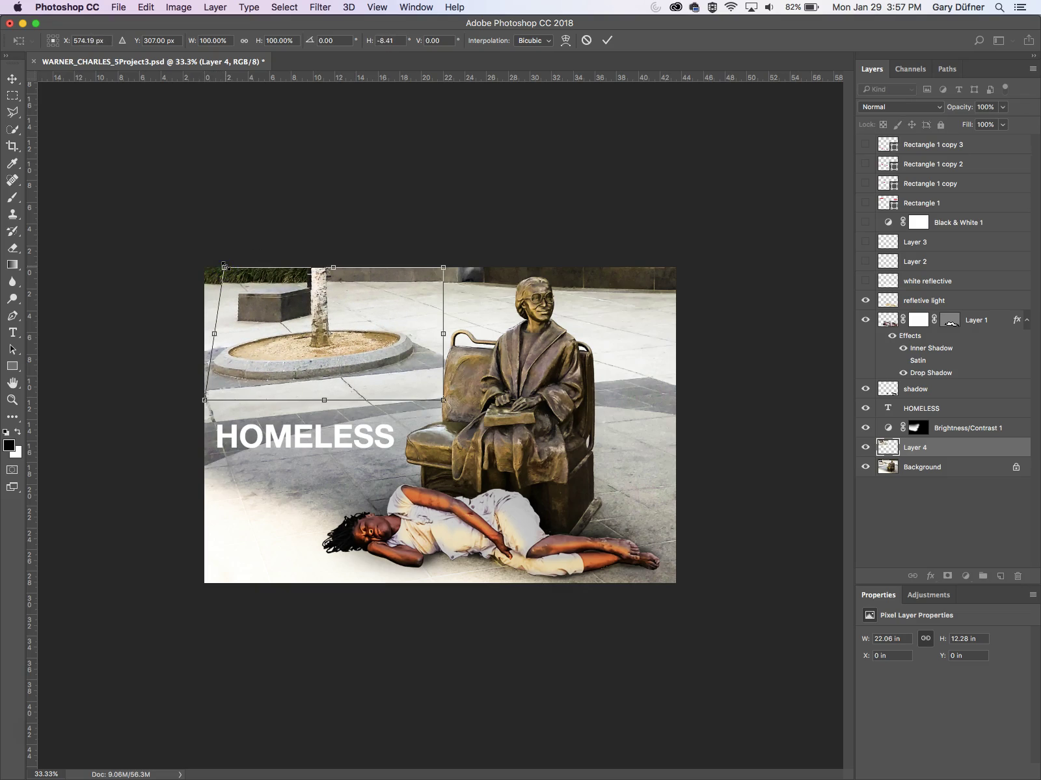
key(Escape)
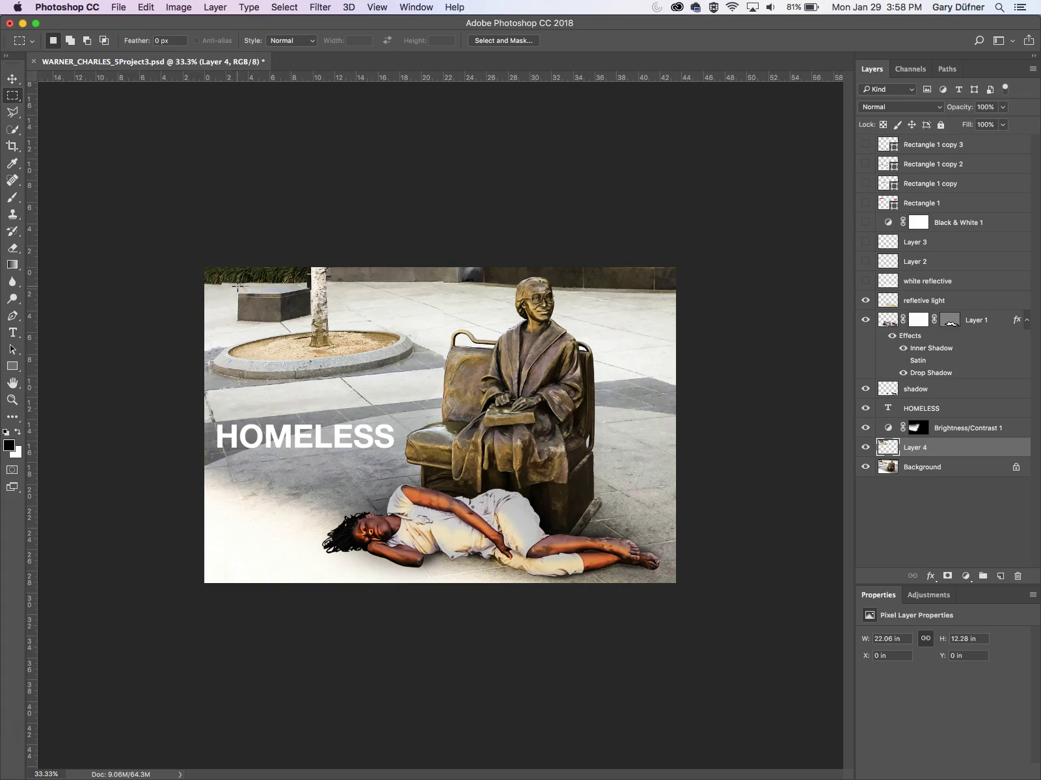
Step: Crop a narrow strip off both the left and right sides of the image, keeping its full height
click(13, 146)
drag(713, 235, 219, 628)
double_click(251, 573)
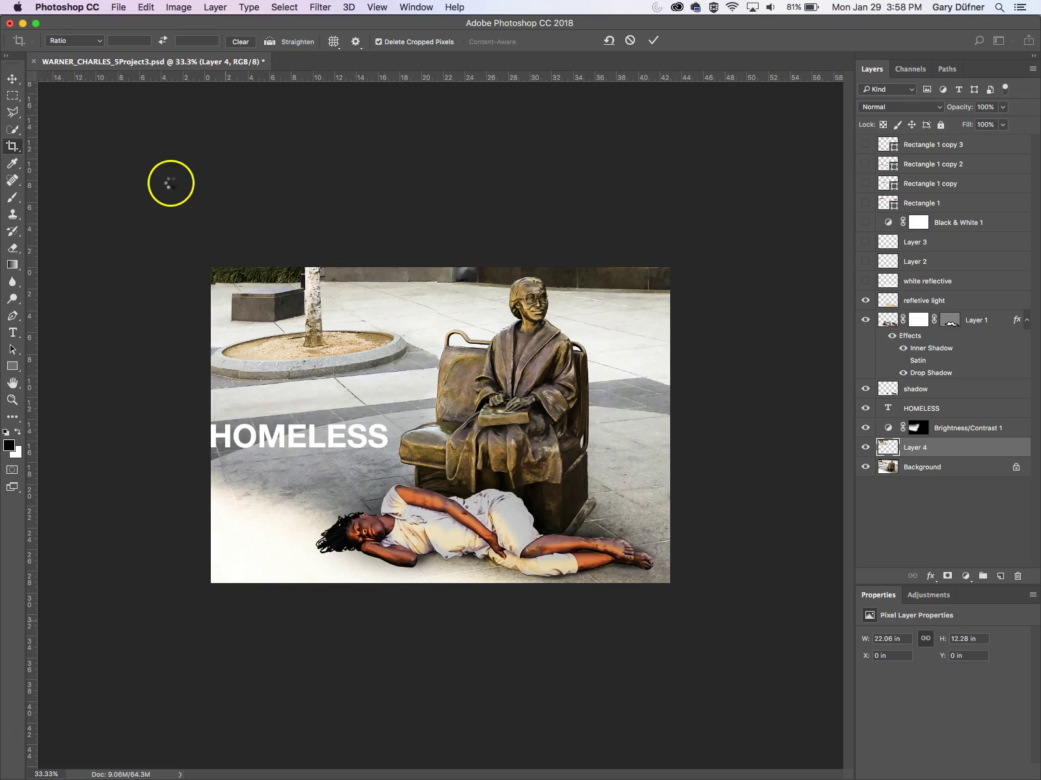
Step: Nudge the HOMELESS text right and up to X 0.74 in, Y 13.42 in, so it sits inside the cropped image
click(13, 78)
right_click(311, 442)
click(322, 446)
key(shift+Right)
key(shift+Right)
key(shift+Right)
key(shift+Right)
key(shift+Right)
key(shift+Up)
key(shift+Up)
key(shift+Up)
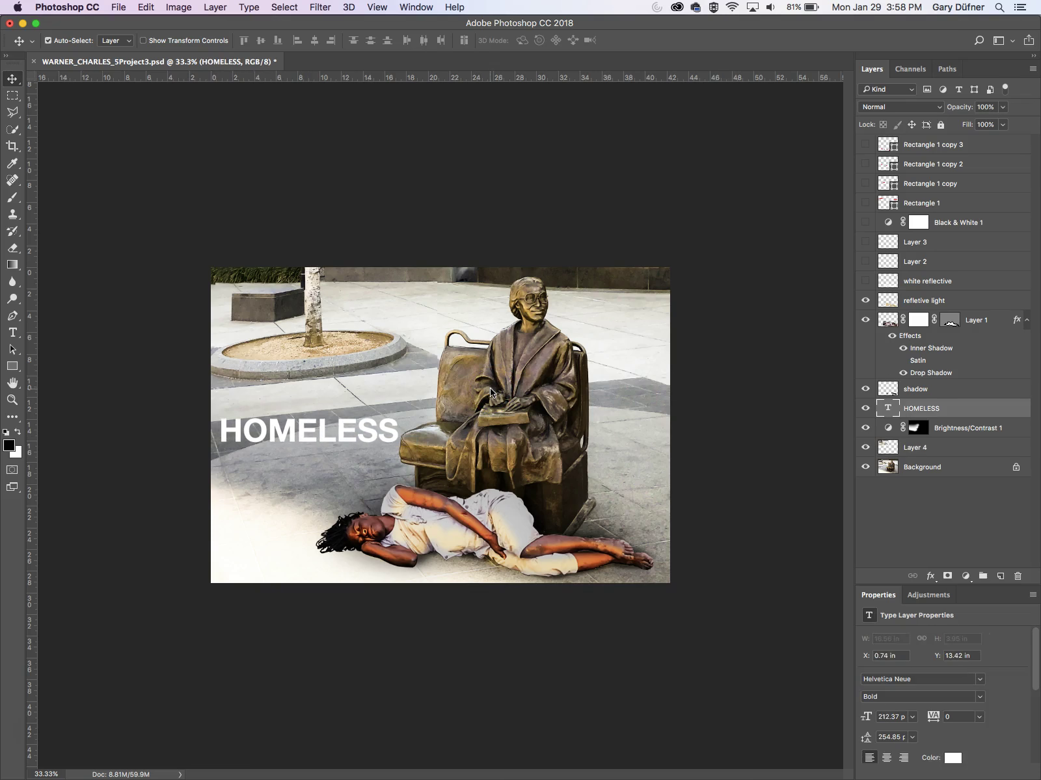
Step: Scale the HOMELESS text down to about 200 pt and place it at X 1.22 in, Y 14.04 in
key(ctrl+t)
drag(396, 454, 354, 442)
key(Return)
click(234, 156)
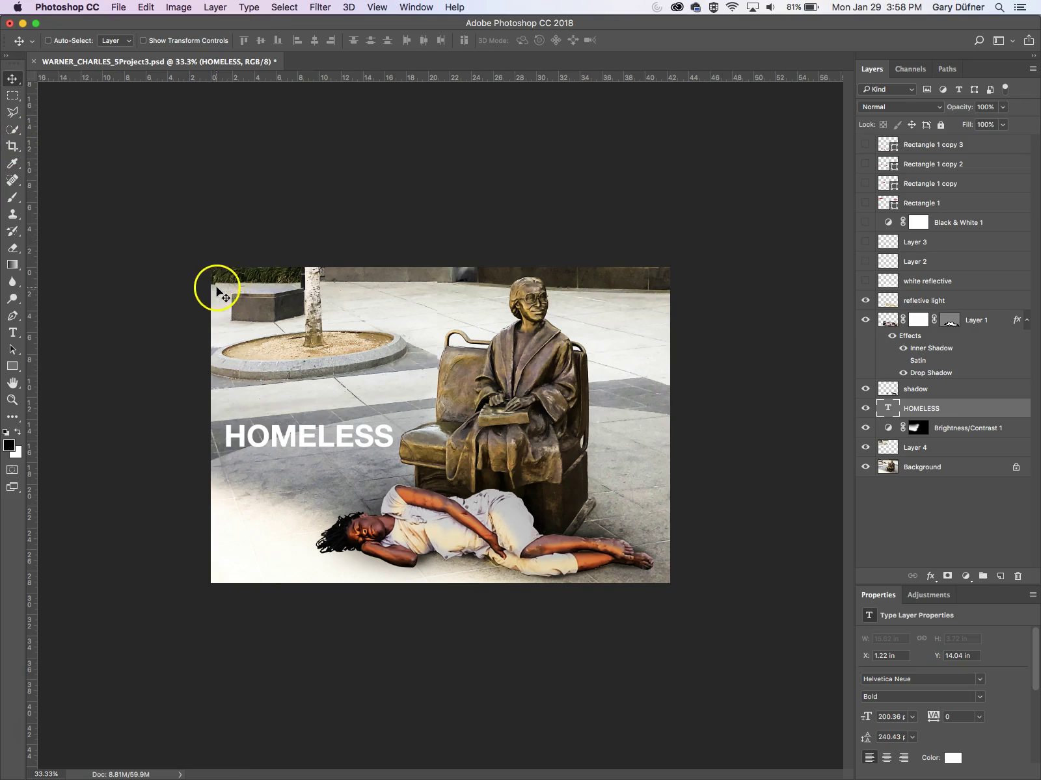
Step: Clone over the mismatched hedge and pavement seam at the image's upper-left edge on Layer 4 with a 45 px Clone Stamp
mouse_move(225, 281)
mouse_down()
mouse_move(181, 225)
mouse_move(414, 365)
mouse_move(361, 336)
mouse_move(376, 343)
mouse_up()
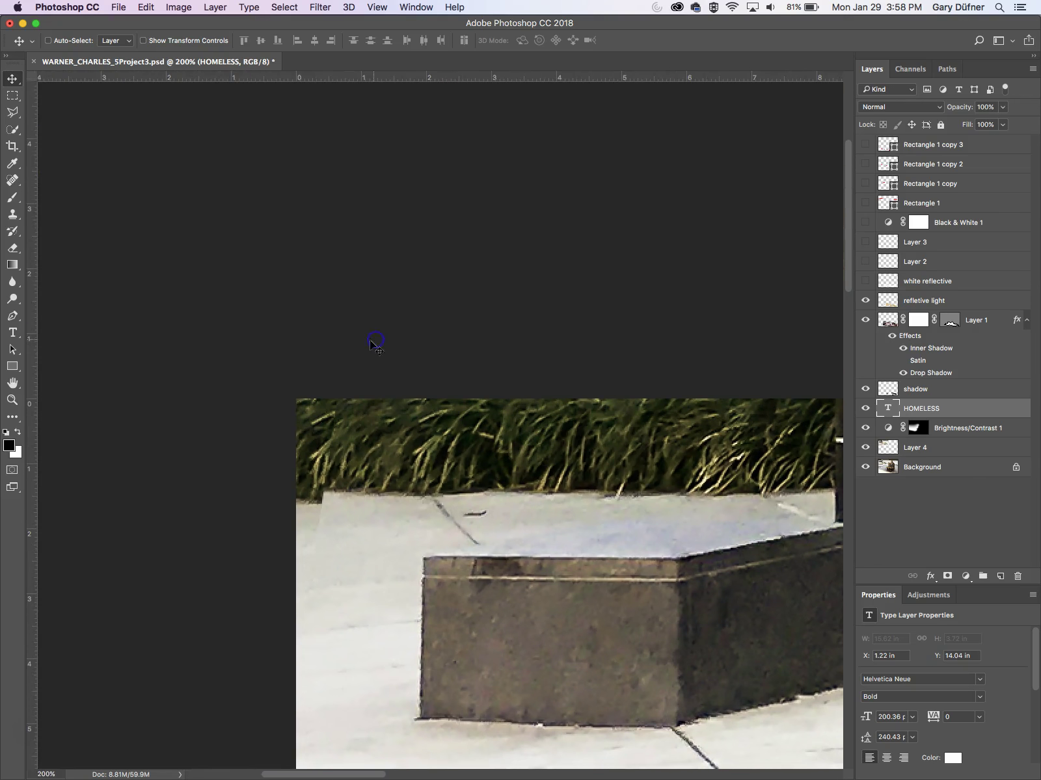
click(14, 215)
click(56, 218)
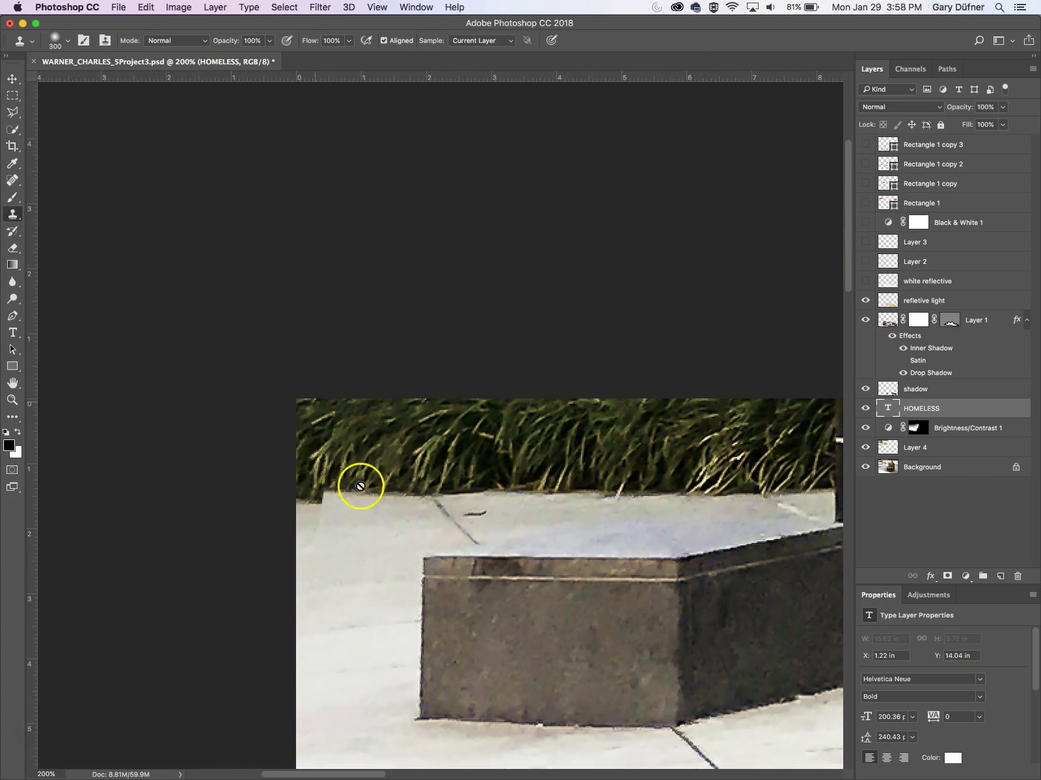
click(909, 448)
key(bracketleft)
key(bracketleft)
key(bracketleft)
key(bracketleft)
key(bracketleft)
key(bracketleft)
key(bracketleft)
key(bracketleft)
key(bracketleft)
key(bracketleft)
key(bracketleft)
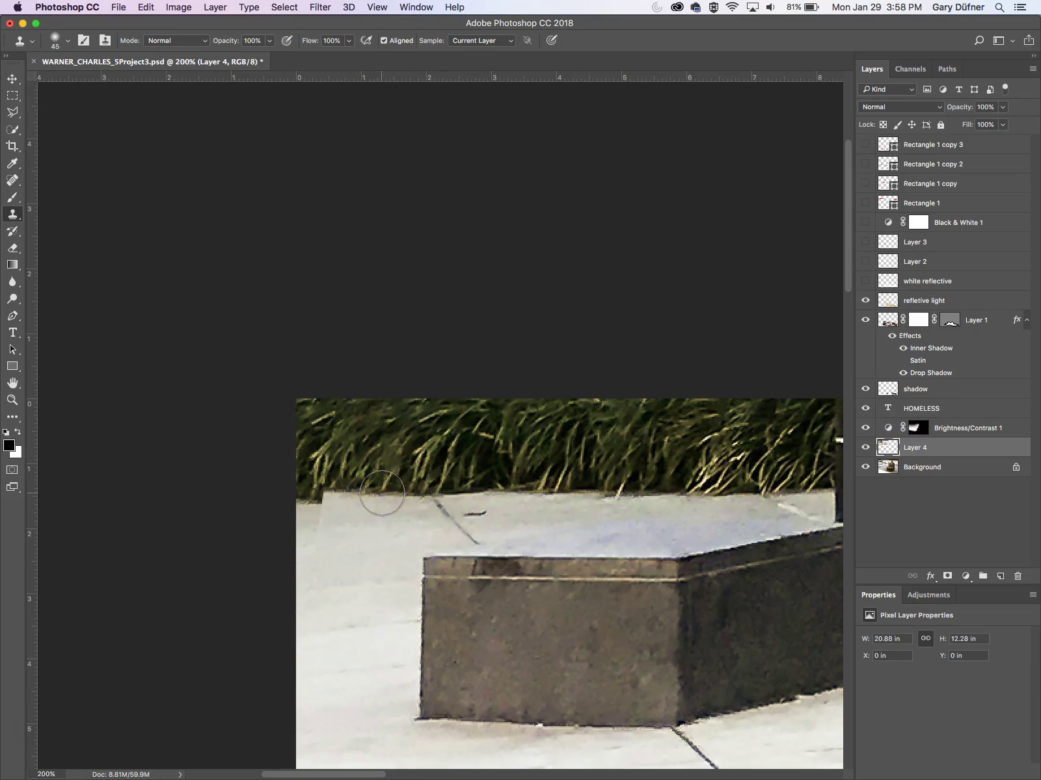
alt+click(439, 516)
alt+click(389, 485)
drag(332, 490, 299, 495)
click(303, 413)
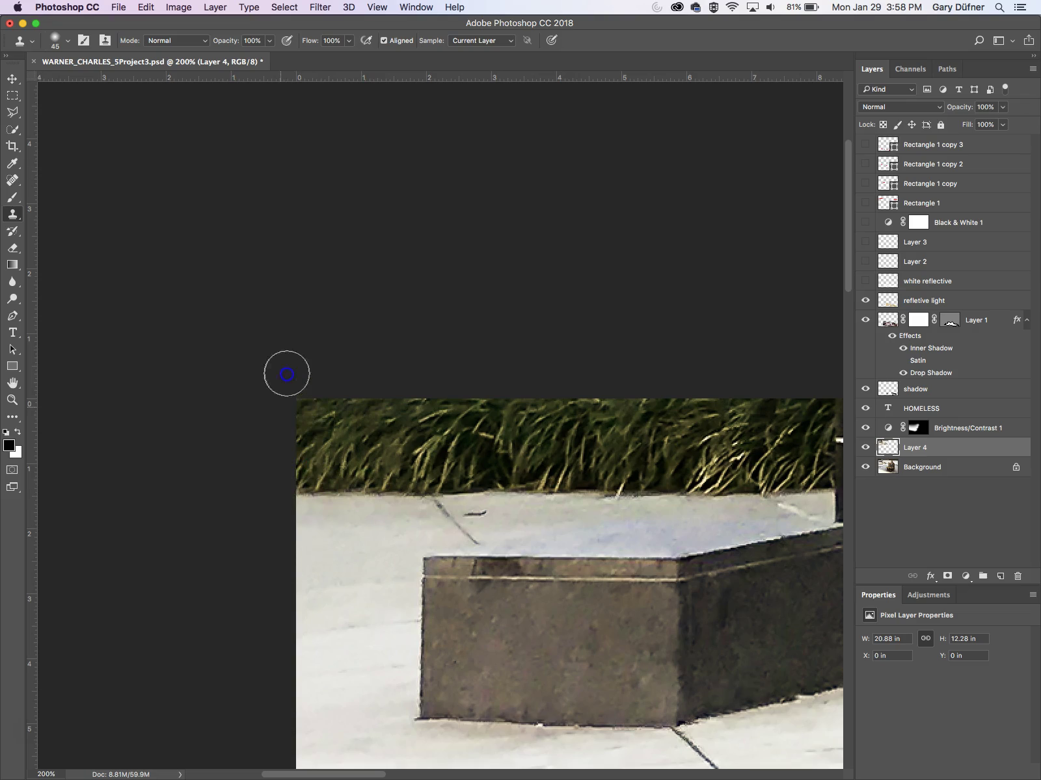
key(super+minus)
key(super+minus)
key(super+minus)
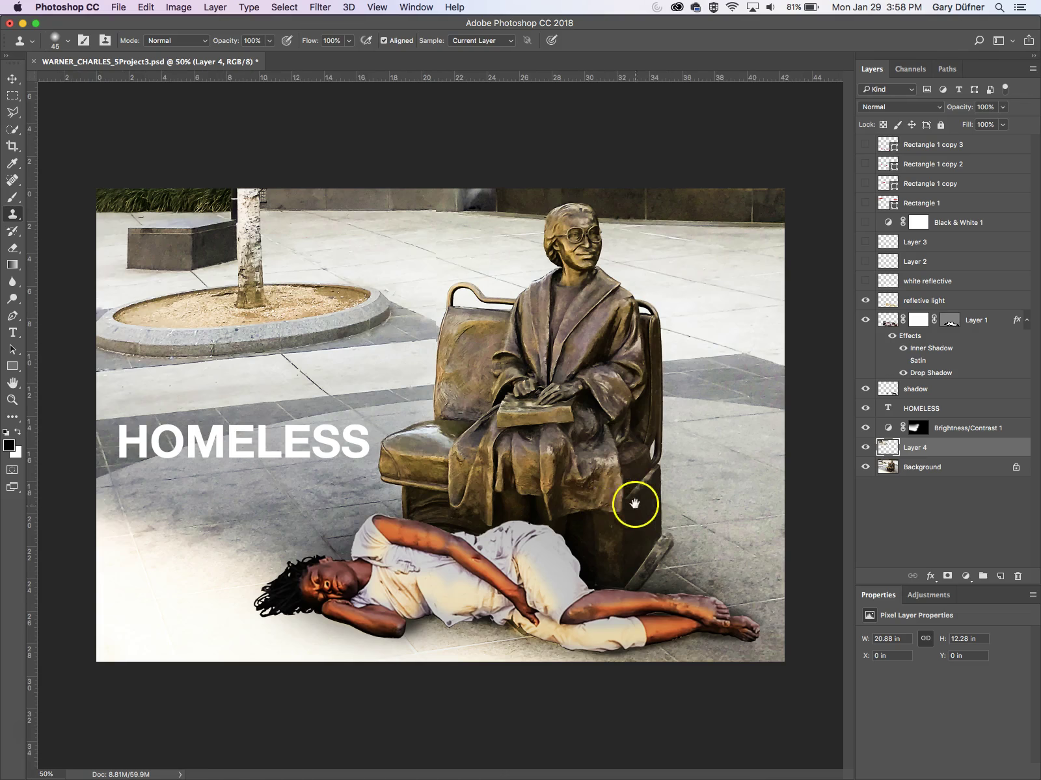
click(31, 737)
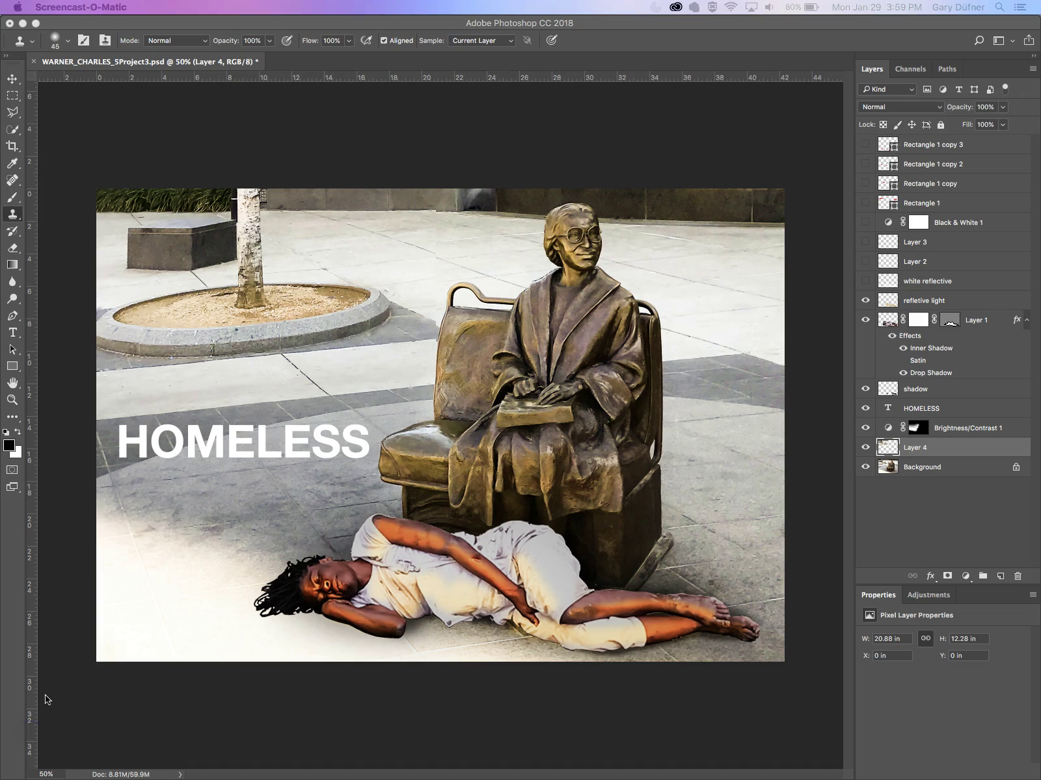